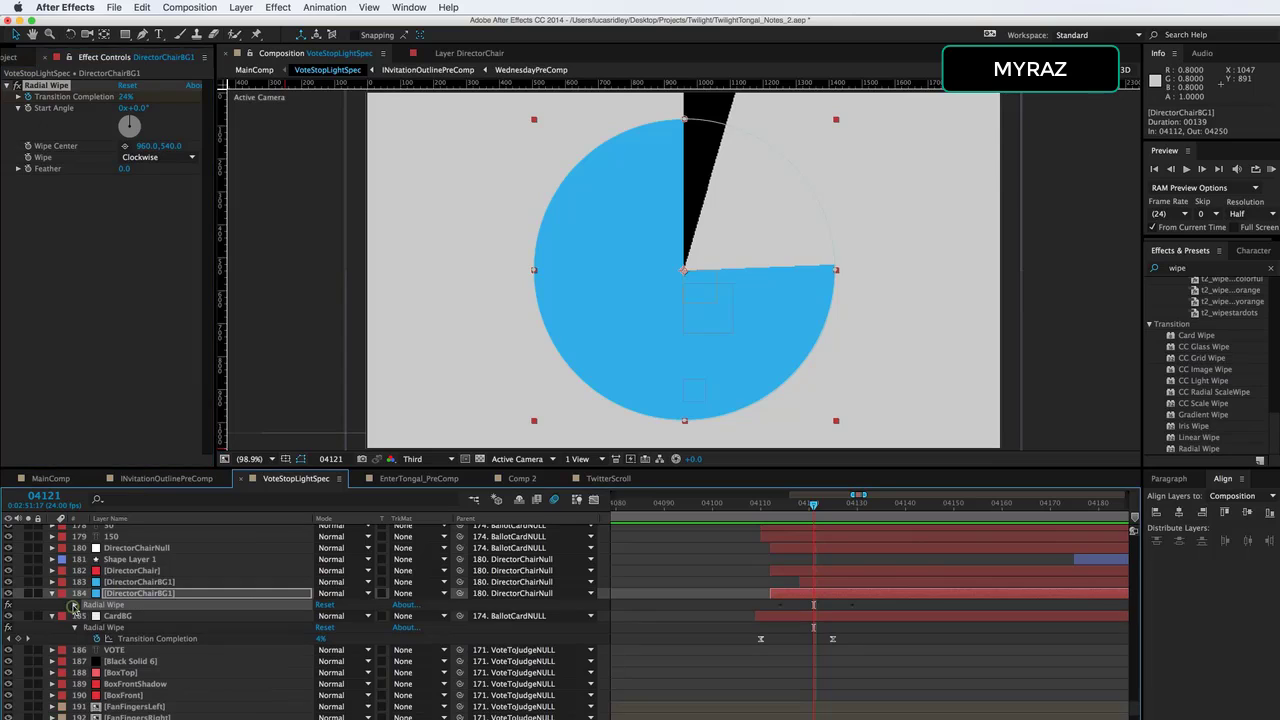
# Inspect the Radial Wipe settings on DirectorChairBG1 layer 184, and collapse that layer and CardBG.
pyautogui.click(74, 606)
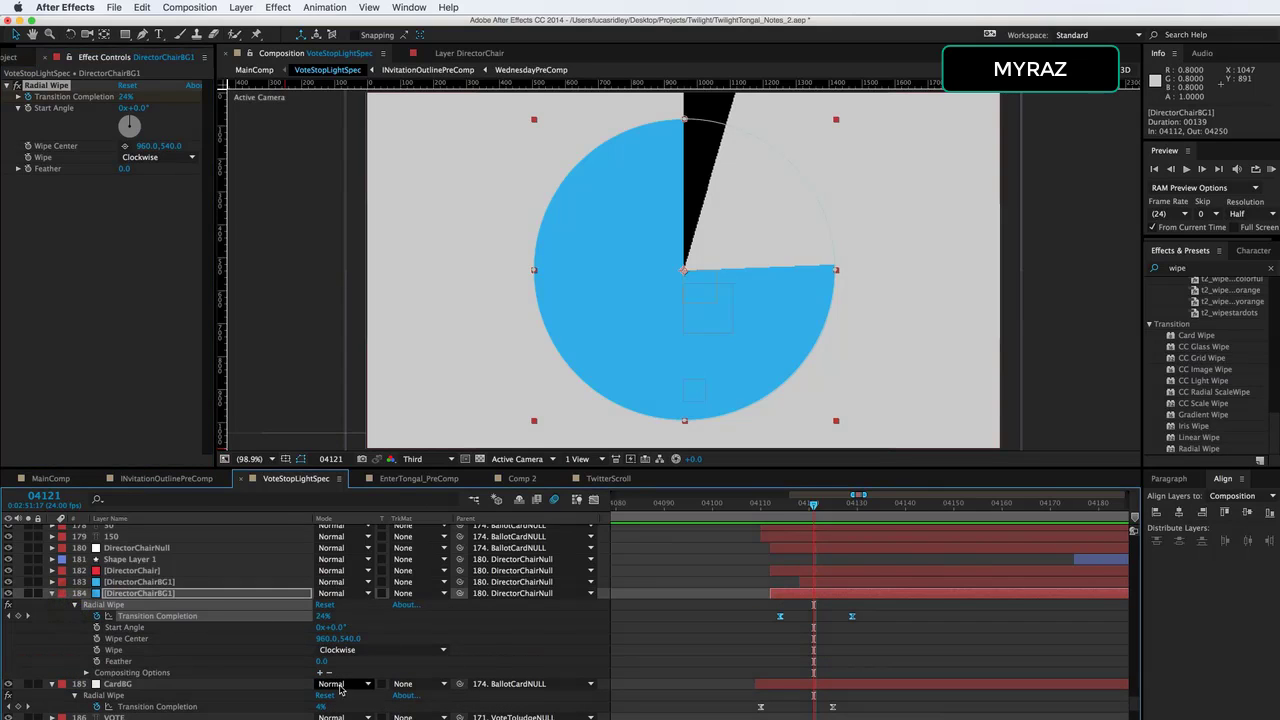
pyautogui.click(74, 606)
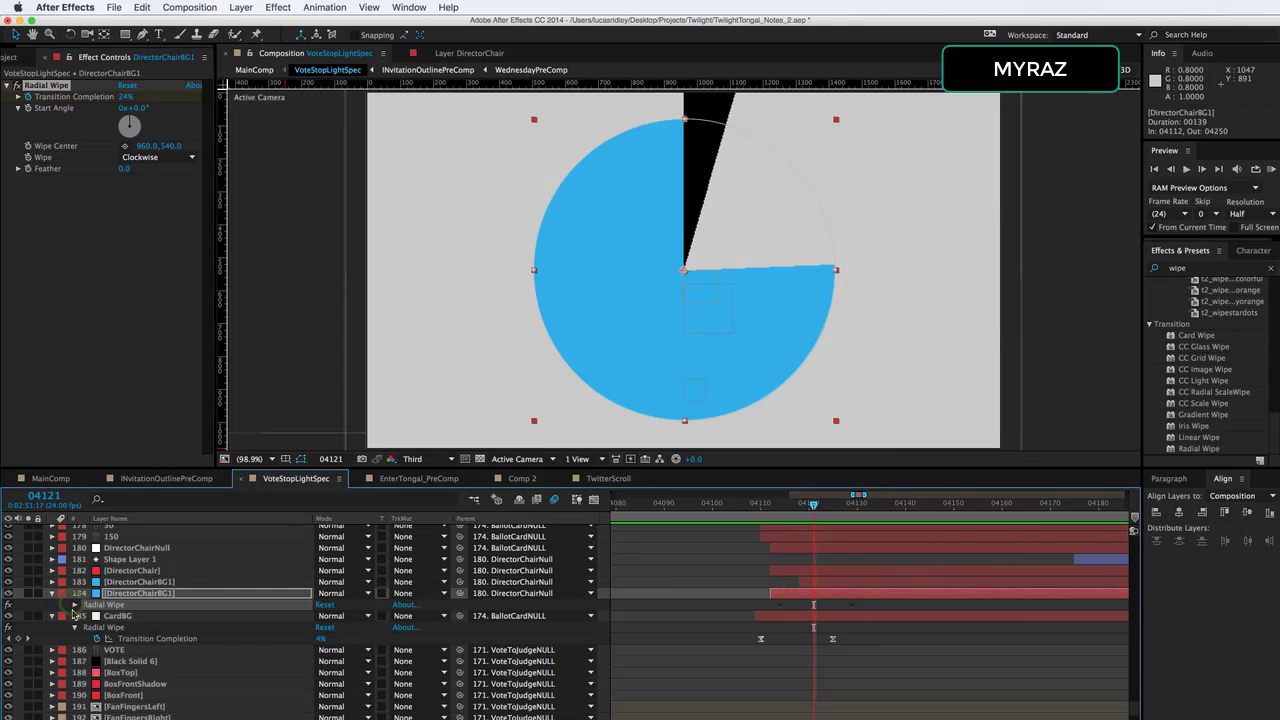
pyautogui.click(52, 616)
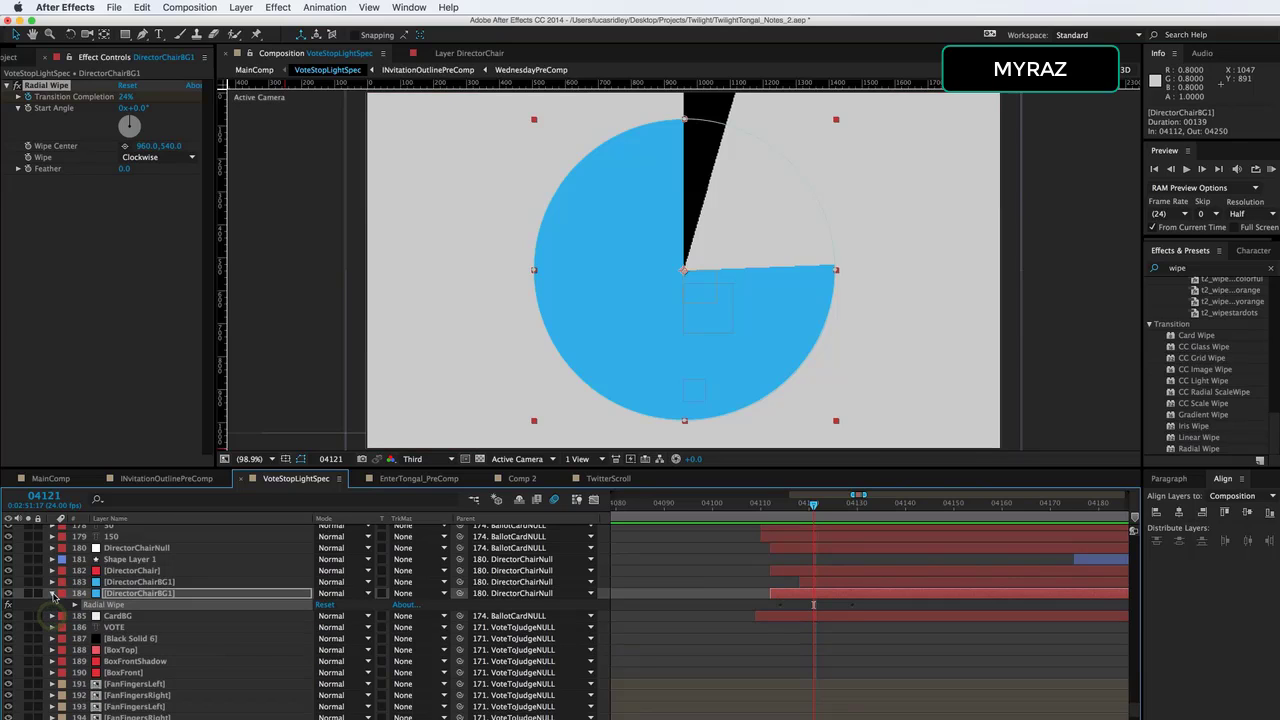
pyautogui.click(52, 594)
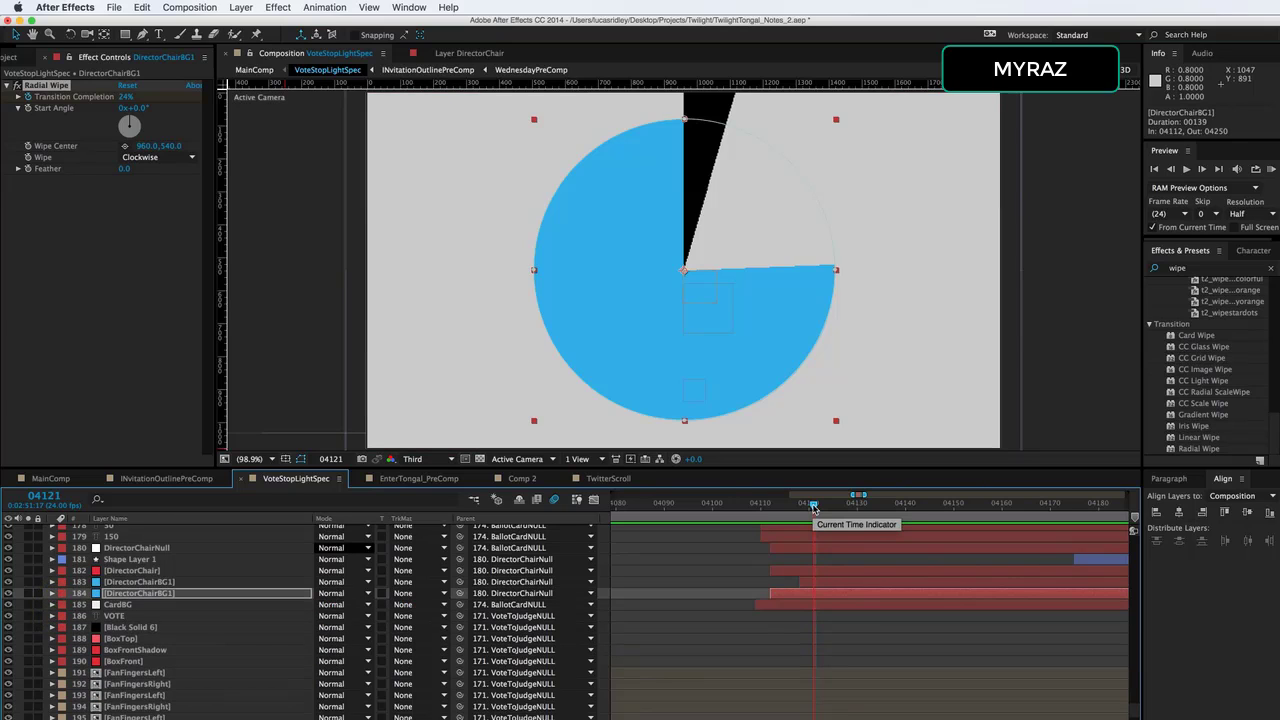
# Go to frame 04133 and reveal the DirectorChair layer's masks to examine how they outline the chair.
pyautogui.moveTo(812, 507); pyautogui.dragTo(871, 507)
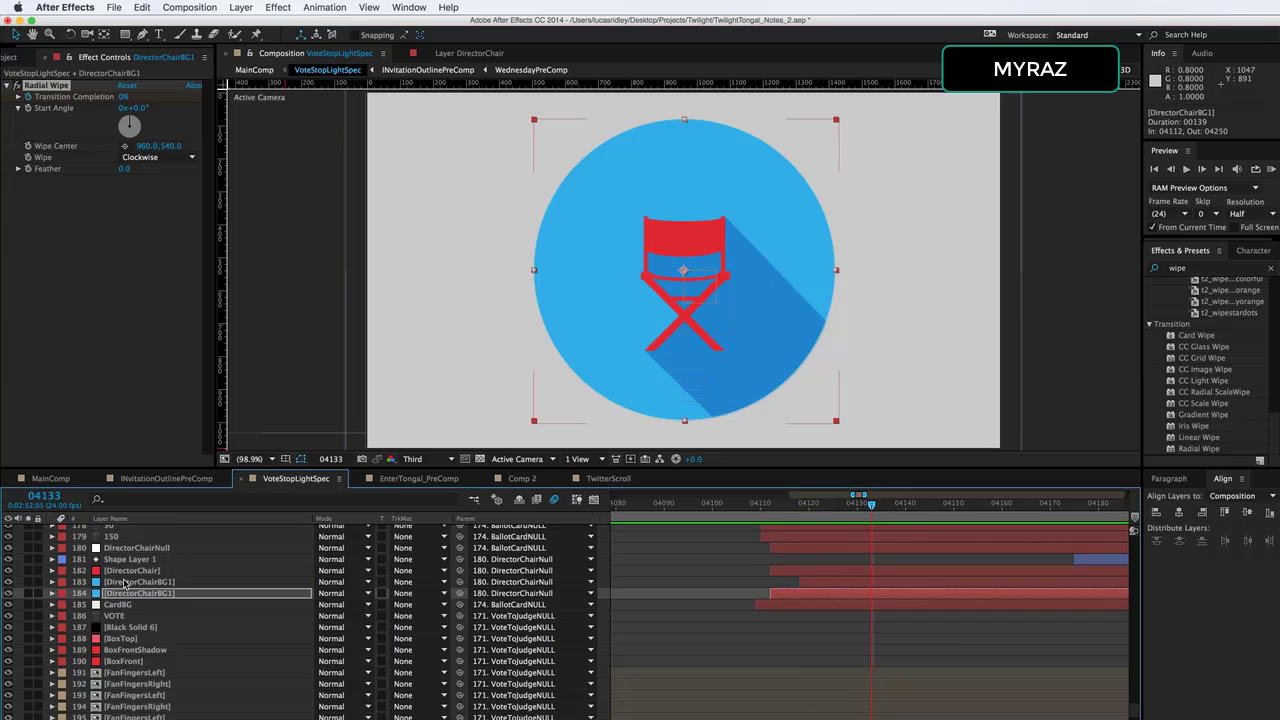
pyautogui.click(129, 572)
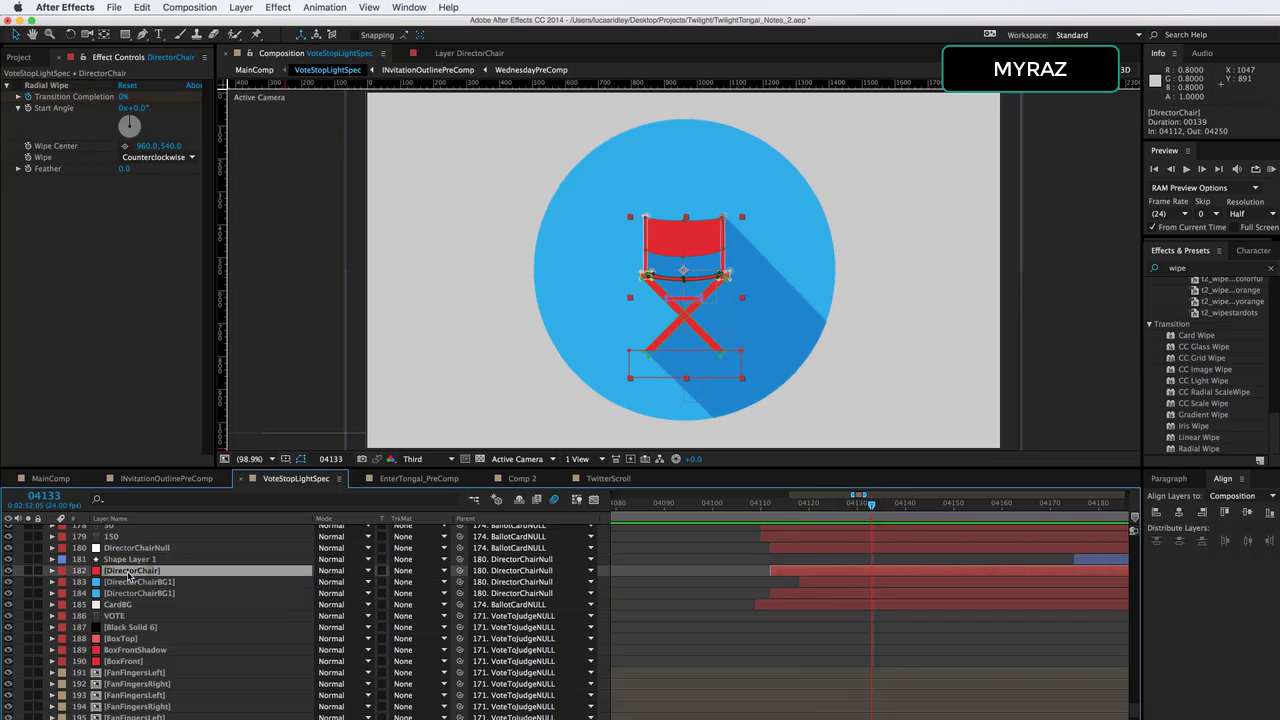
pyautogui.press('m')
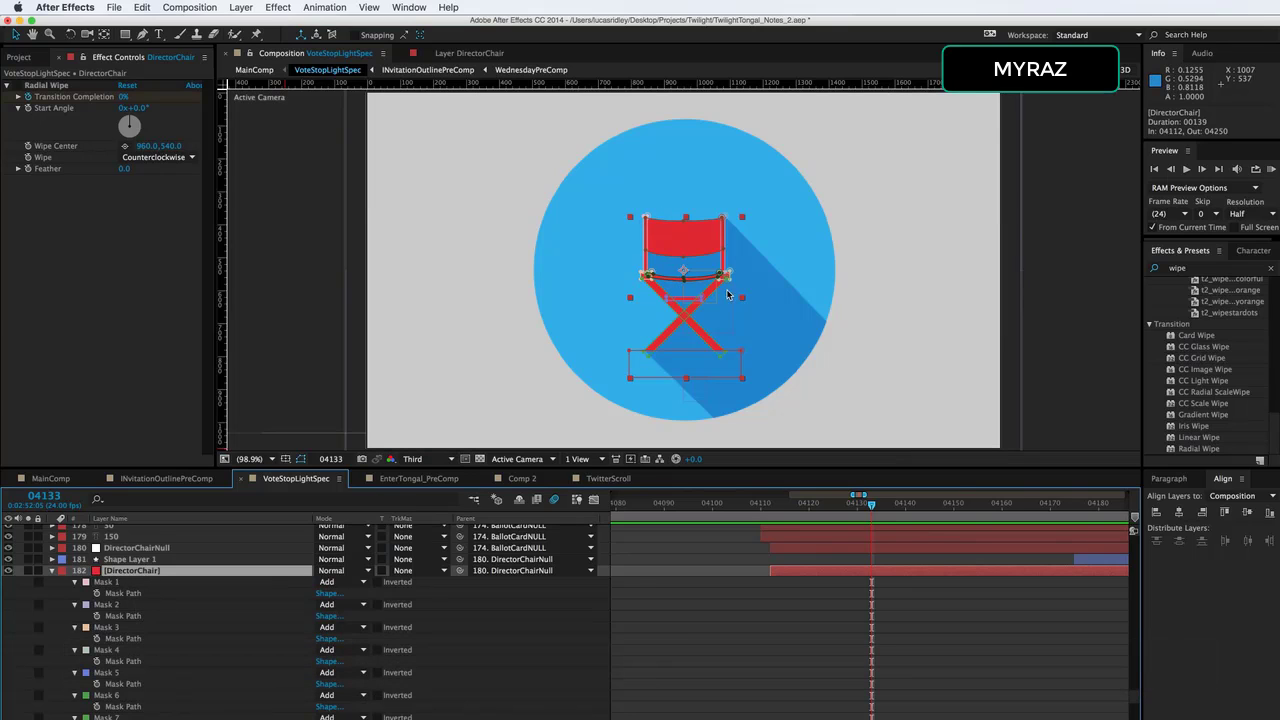
pyautogui.scroll(6, 688, 300)
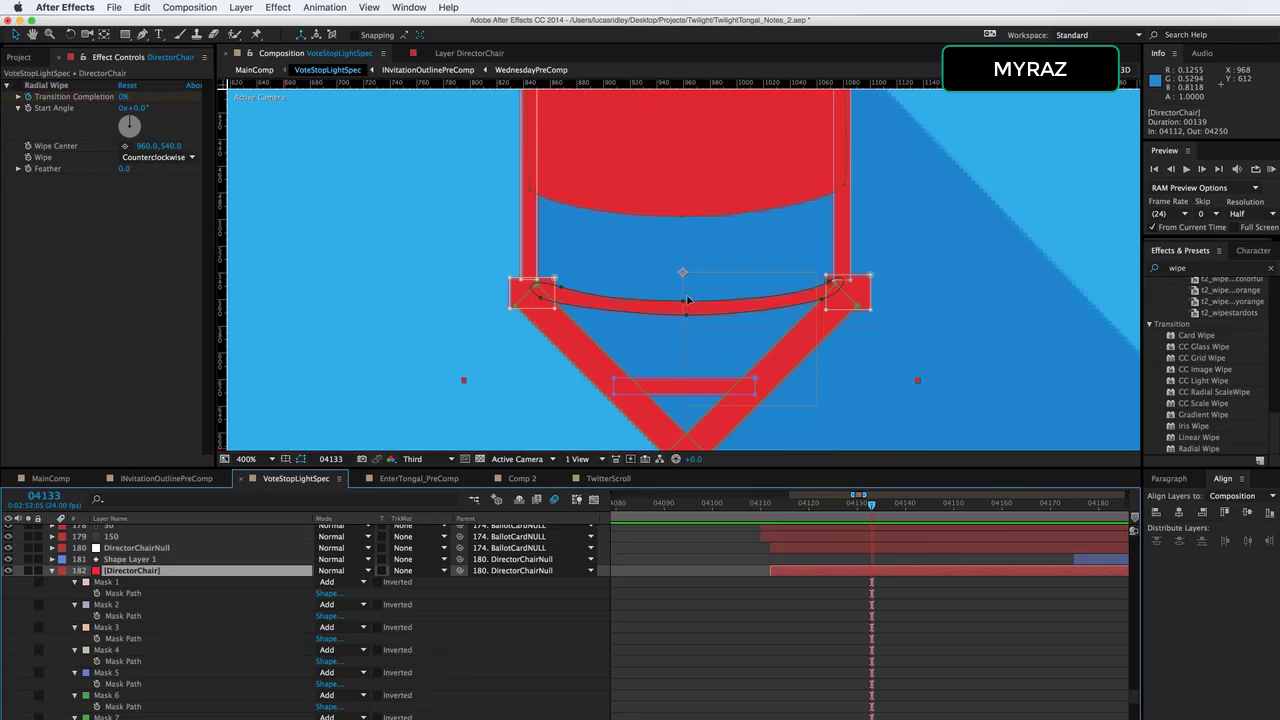
pyautogui.scroll(-8, 688, 300)
pyautogui.scroll(4, 688, 300)
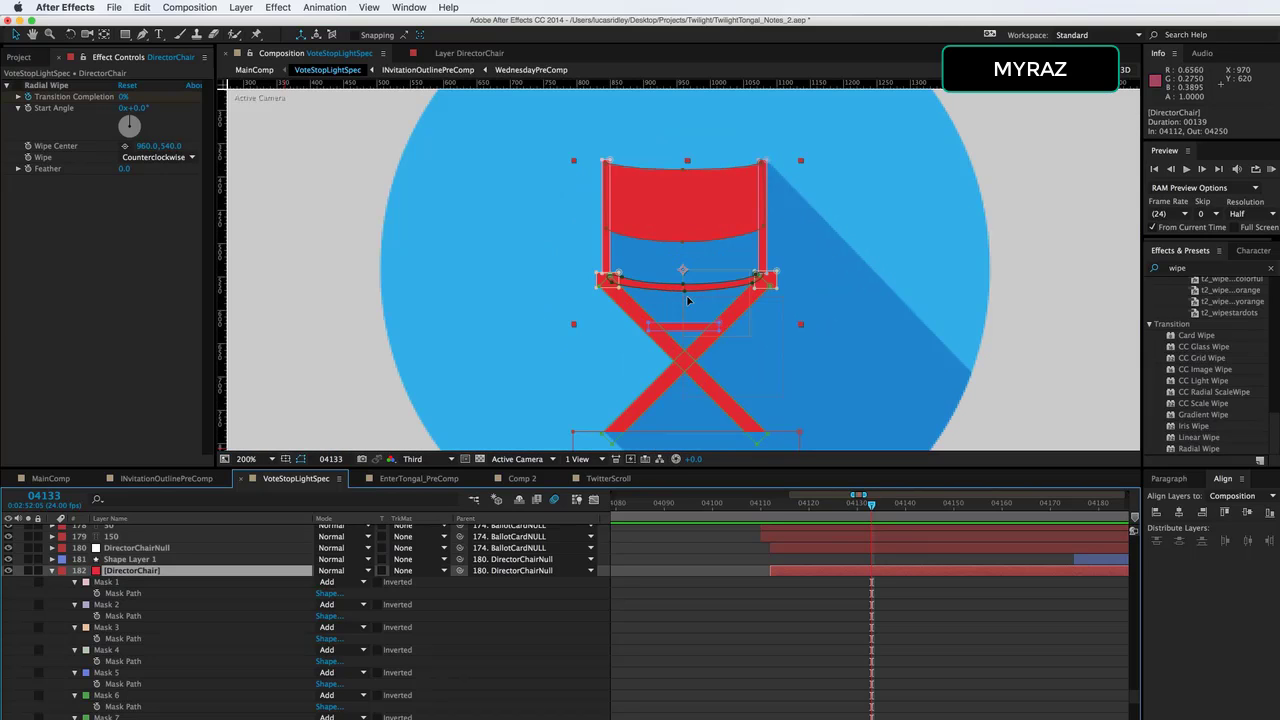
pyautogui.scroll(-2, 688, 300)
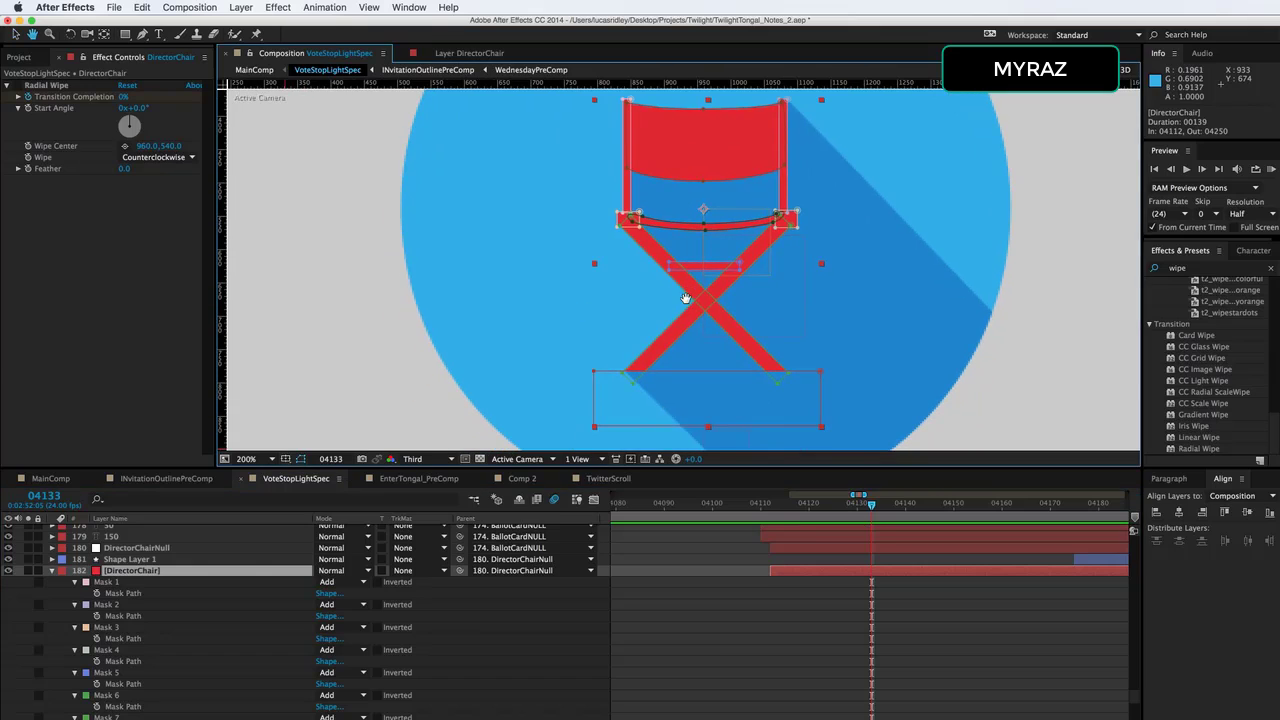
pyautogui.click(595, 374)
pyautogui.moveTo(749, 388)
pyautogui.mouseDown()
pyautogui.moveTo(747, 413)
pyautogui.moveTo(746, 349)
pyautogui.moveTo(747, 393)
pyautogui.mouseUp()
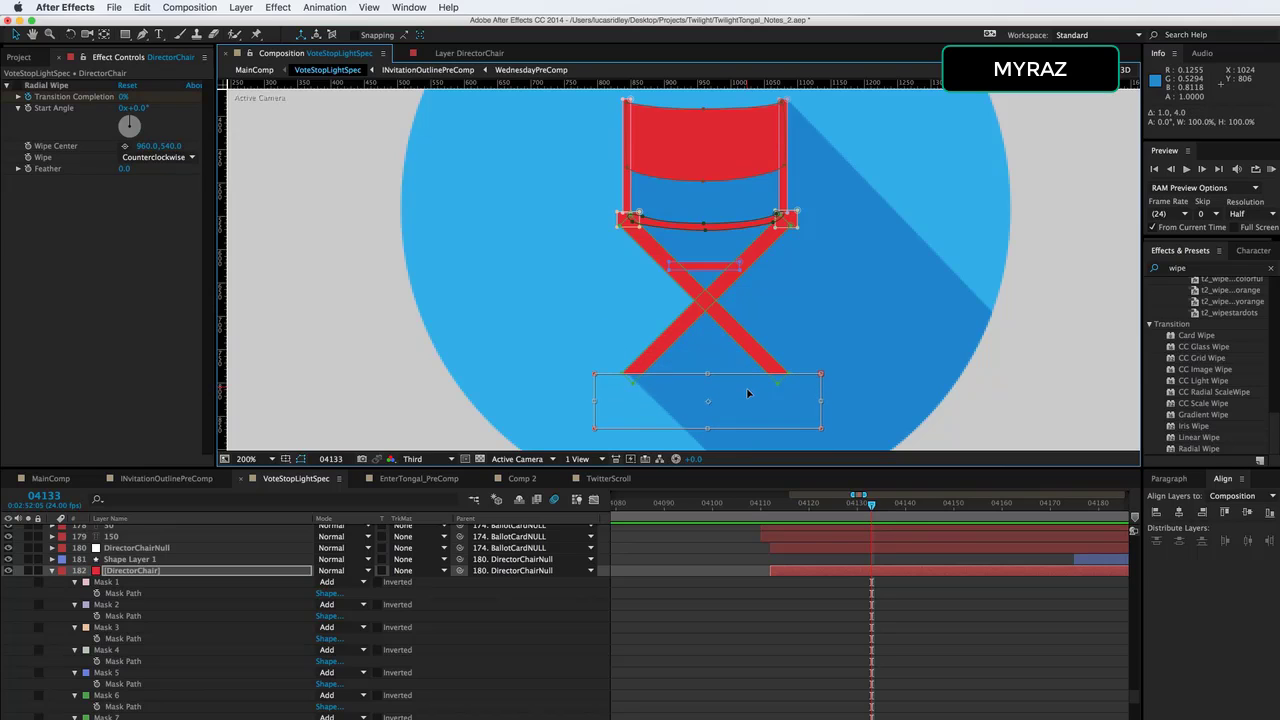
pyautogui.press('super+z')
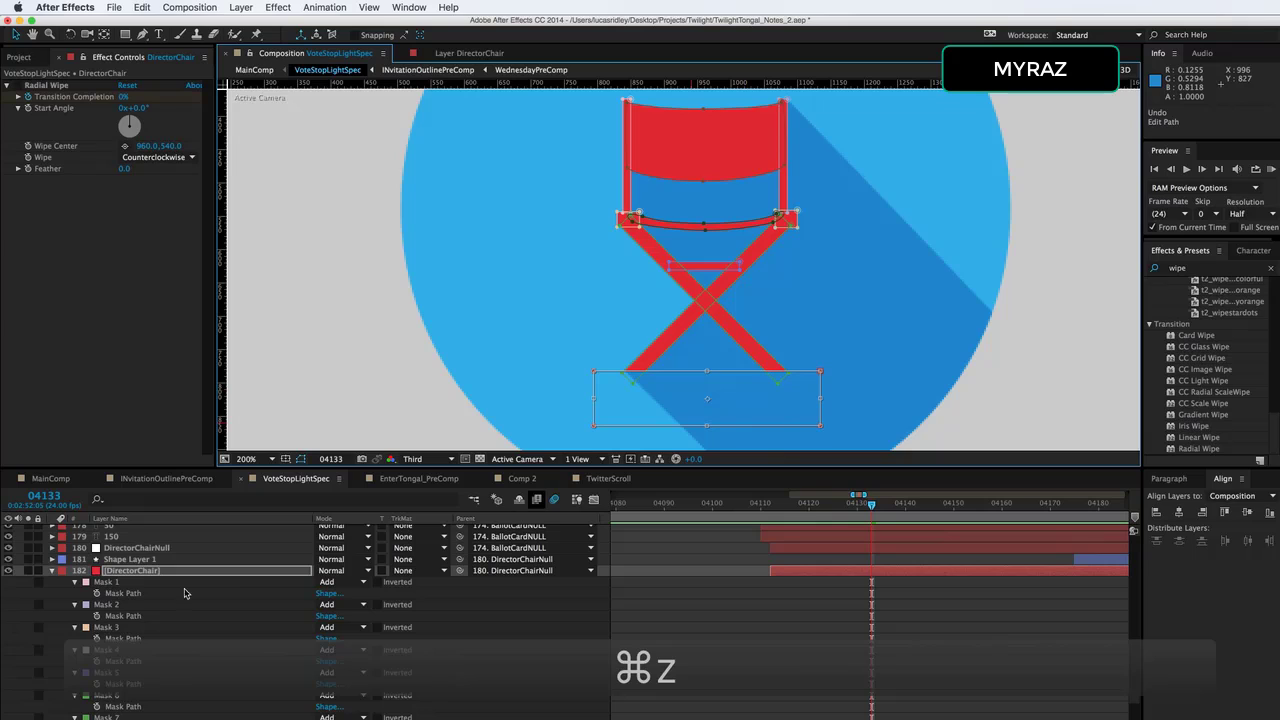
# Inspect the mode options of Mask 10 on the DirectorChair layer, keeping it on Subtract.
pyautogui.scroll(-4, 141, 636)
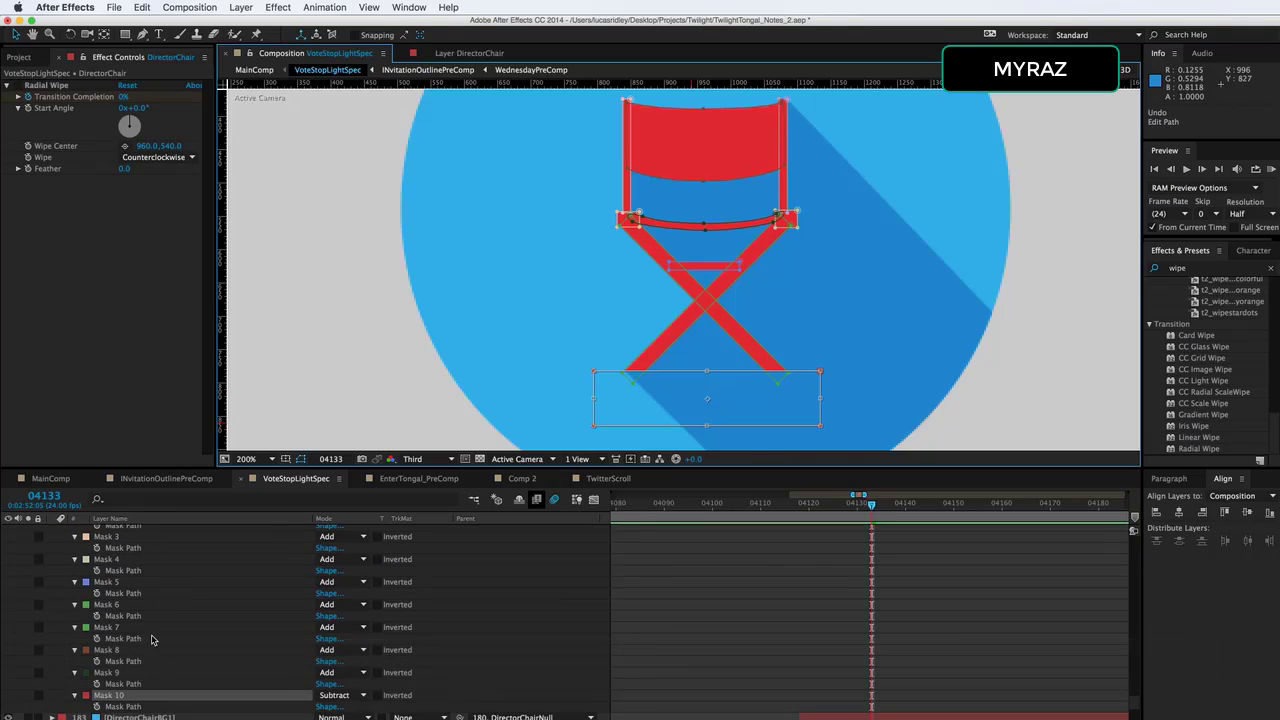
pyautogui.click(338, 695)
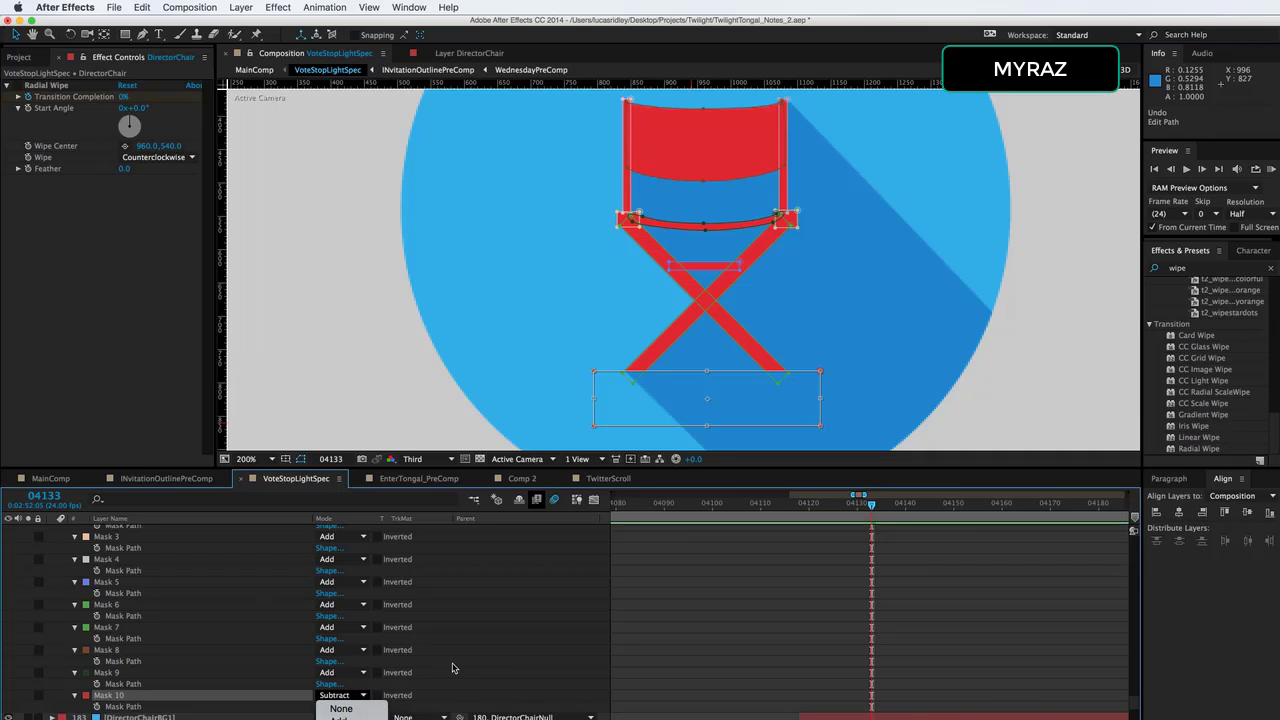
pyautogui.click(482, 660)
pyautogui.scroll(-2, 480, 657)
pyautogui.click(360, 651)
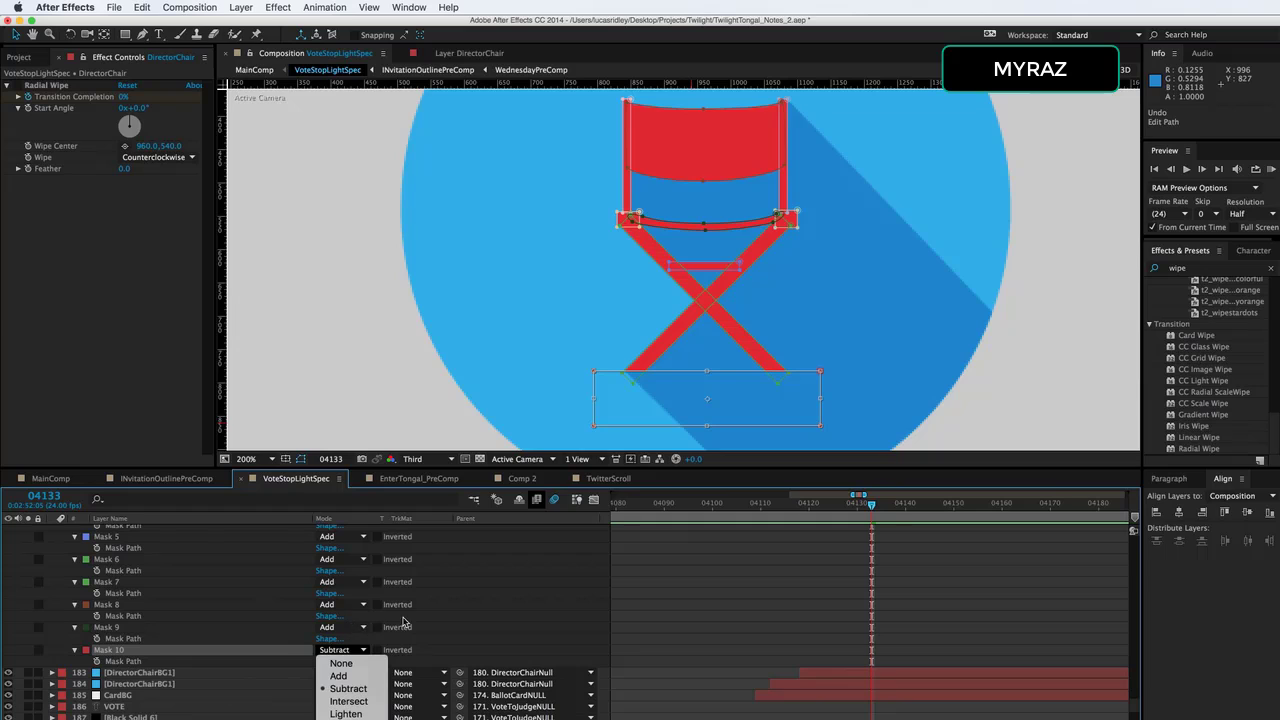
pyautogui.click(479, 625)
pyautogui.scroll(5, 477, 617)
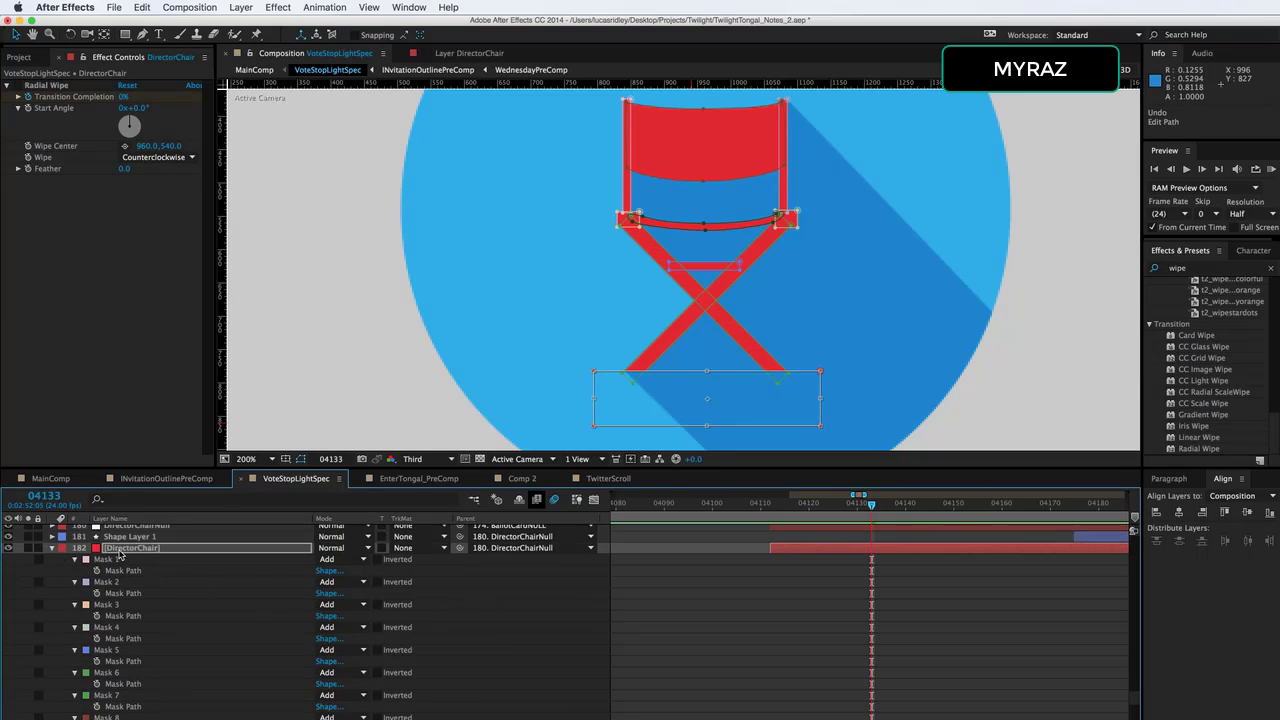
# Show the DirectorChair layer's keyframed properties and disable its Radial Wipe effect.
pyautogui.click(118, 550)
pyautogui.press('u')
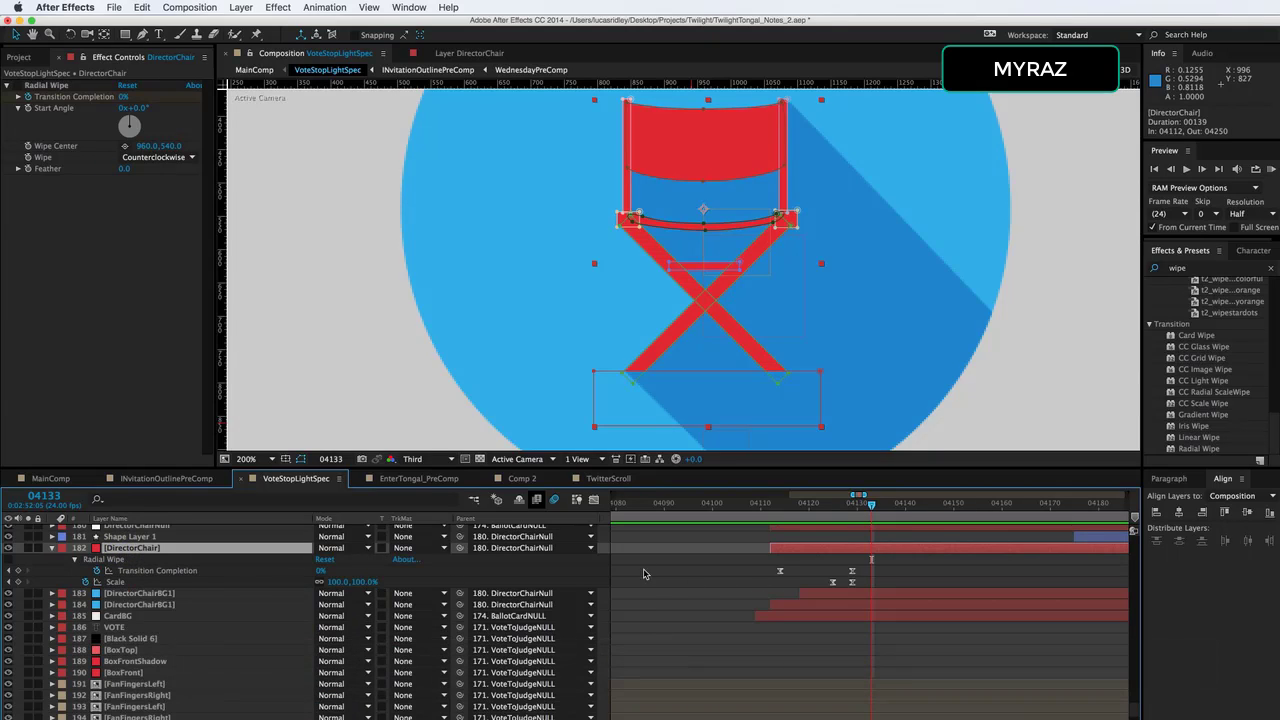
pyautogui.click(118, 560)
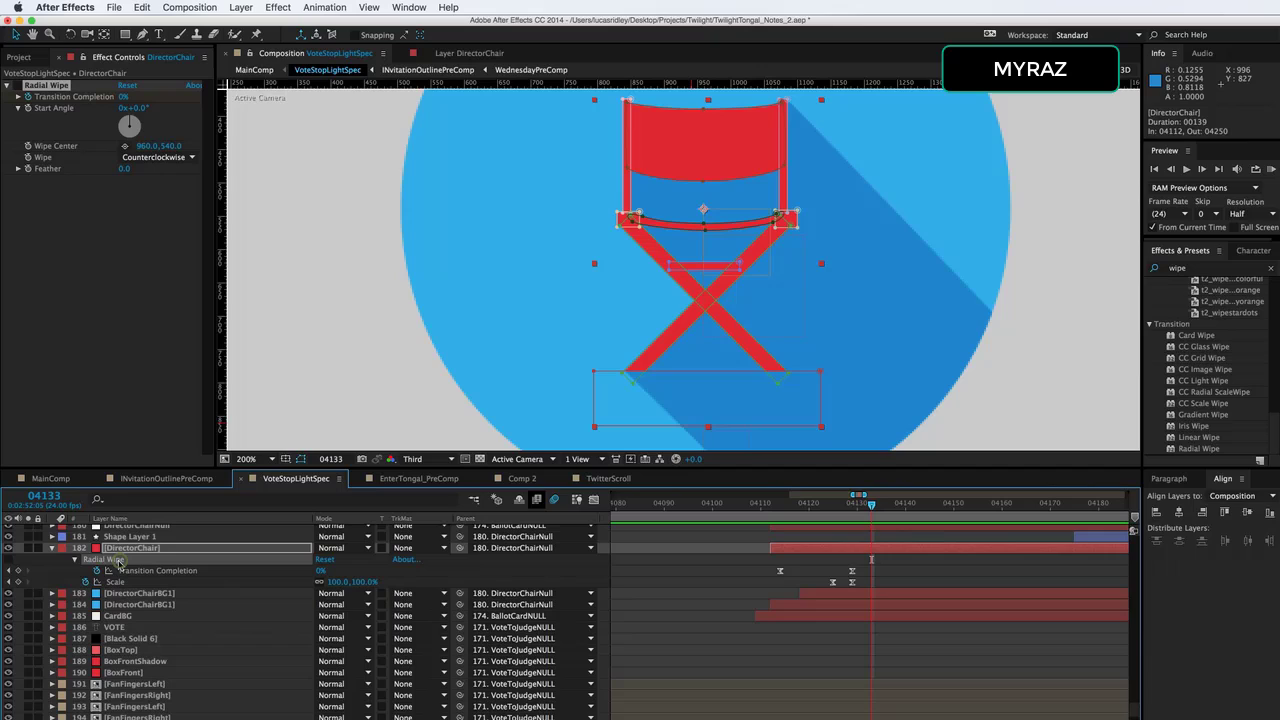
pyautogui.click(11, 561)
pyautogui.click(11, 561)
pyautogui.click(11, 561)
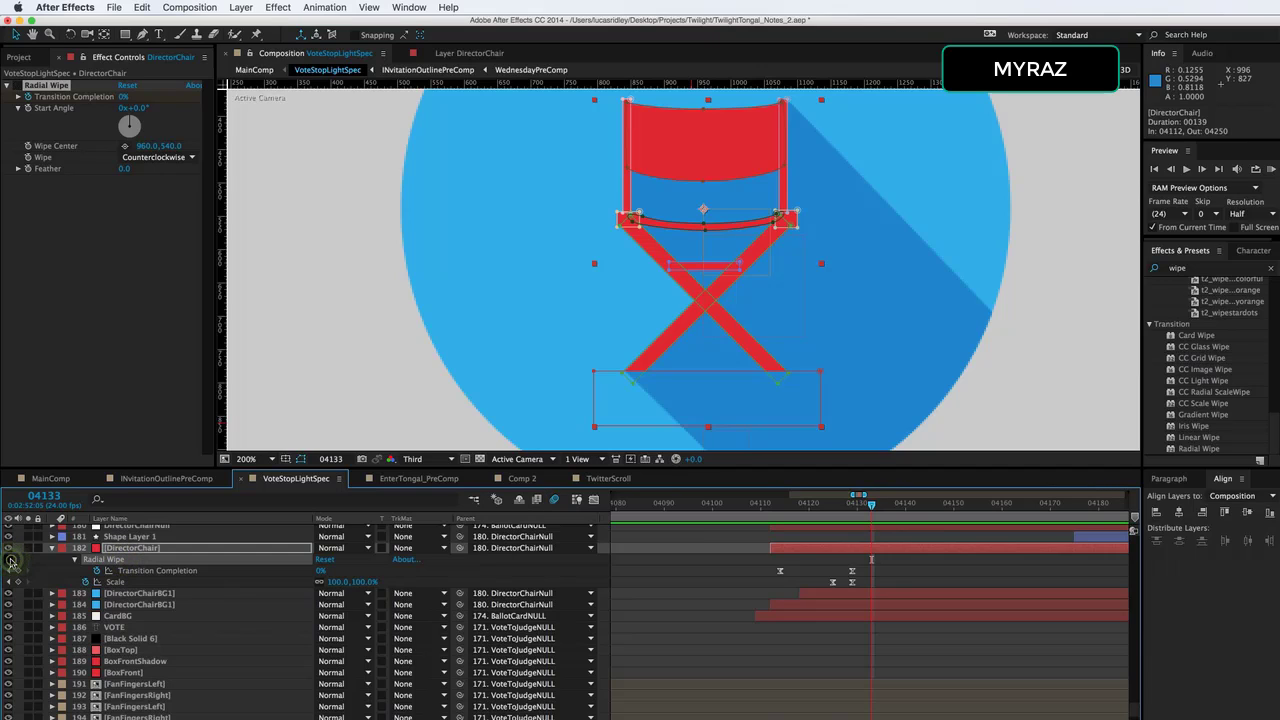
pyautogui.click(9, 85)
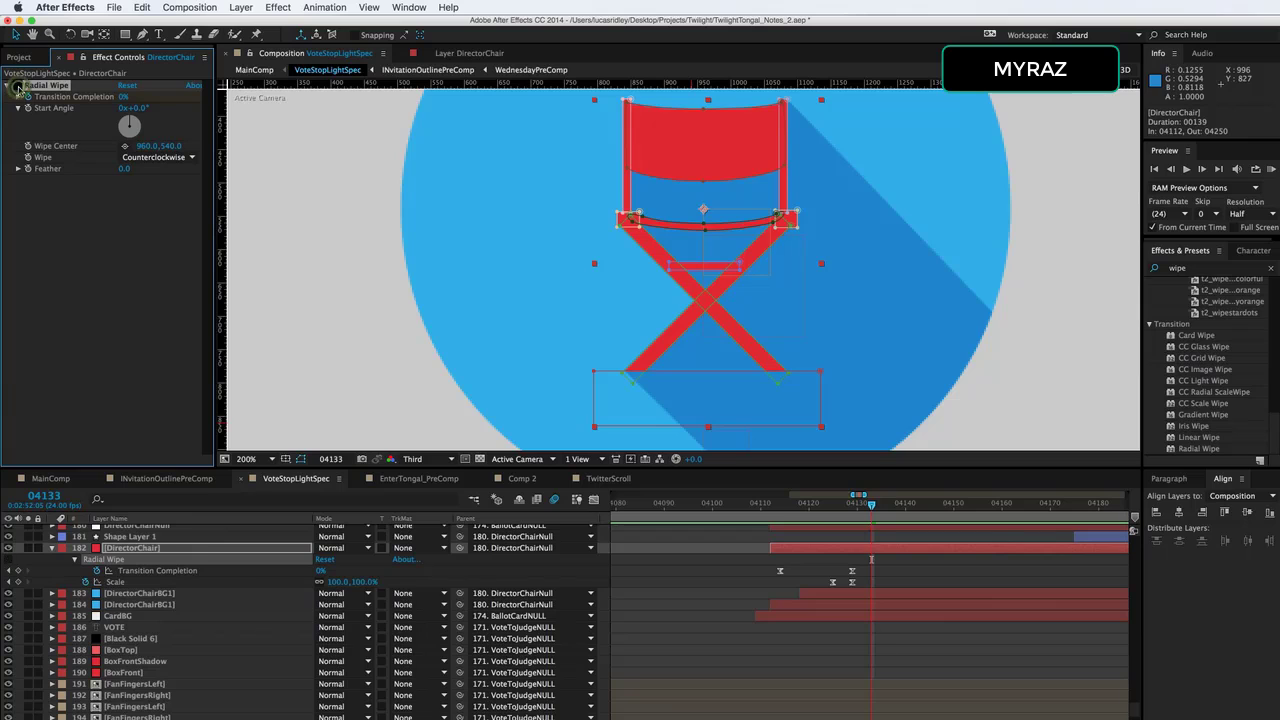
# Review the DirectorChair layer's Scale animation from frame 04122 through its keyframes at 04125 and 04129.
pyautogui.click(808, 508)
pyautogui.press('super+minus')
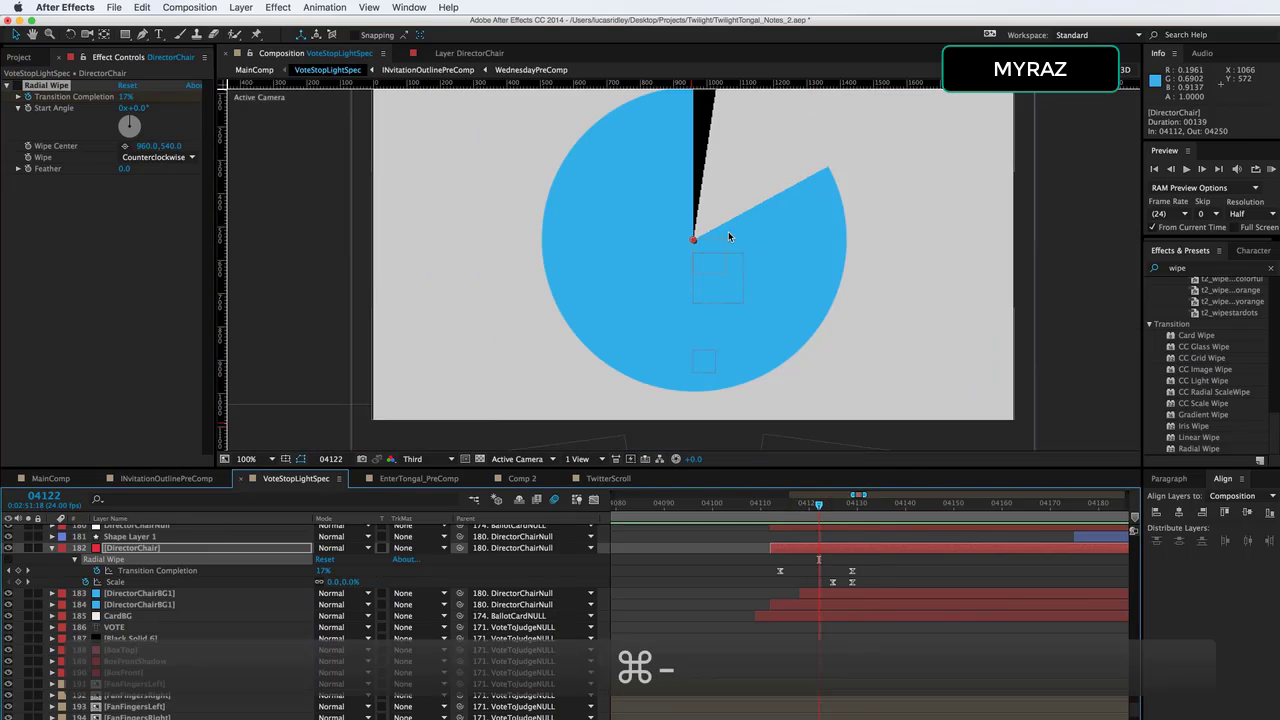
pyautogui.press('space')
pyautogui.moveTo(729, 234); pyautogui.dragTo(739, 259)
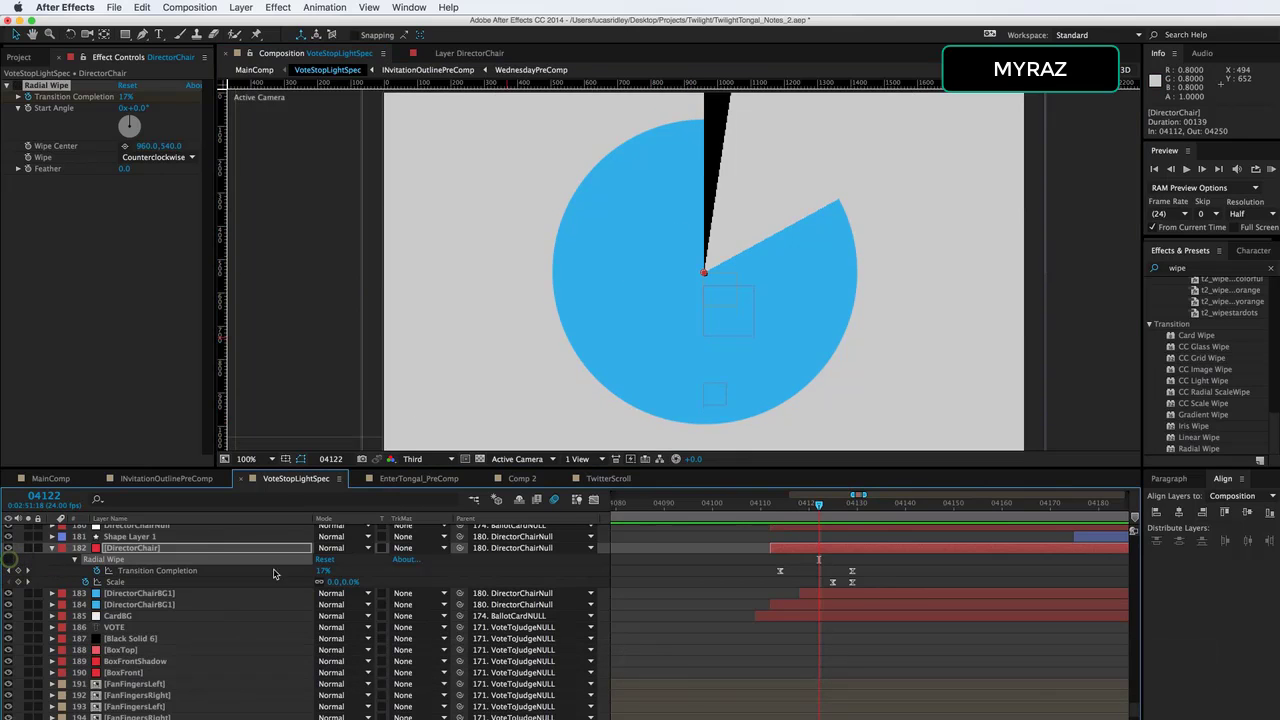
pyautogui.press('pagedown')
pyautogui.press('pagedown')
pyautogui.press('pagedown')
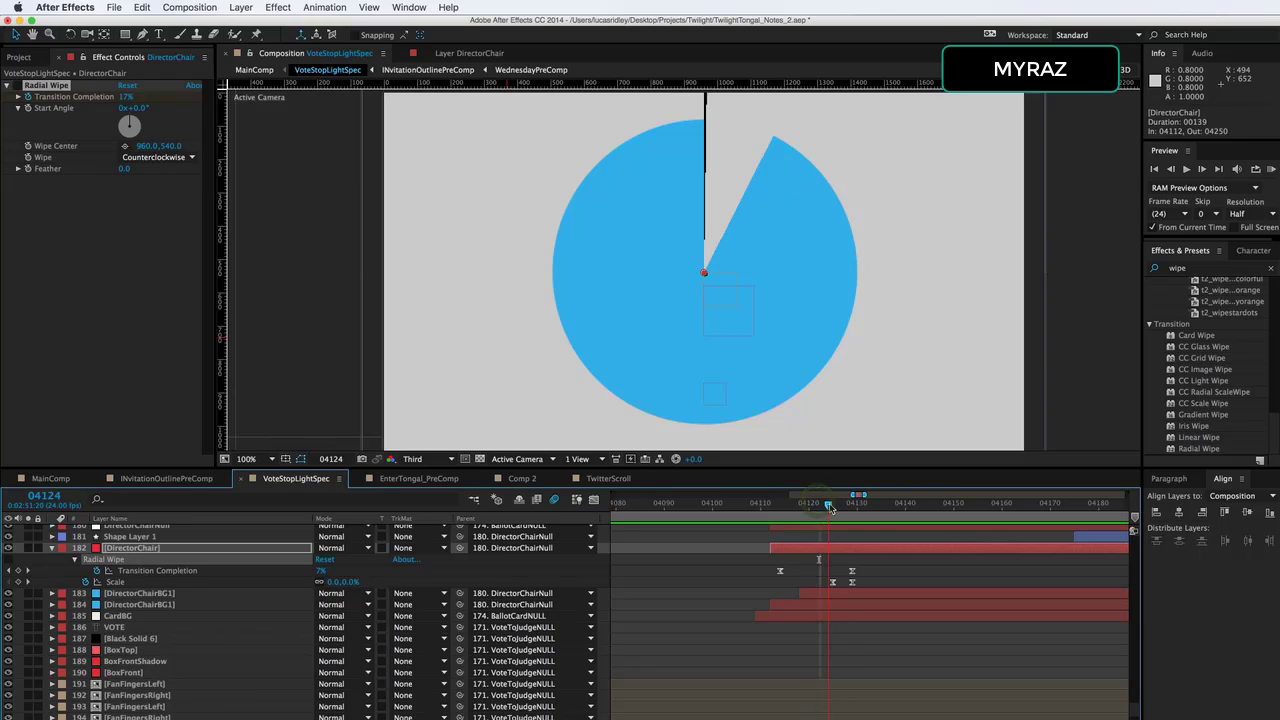
pyautogui.click(832, 582)
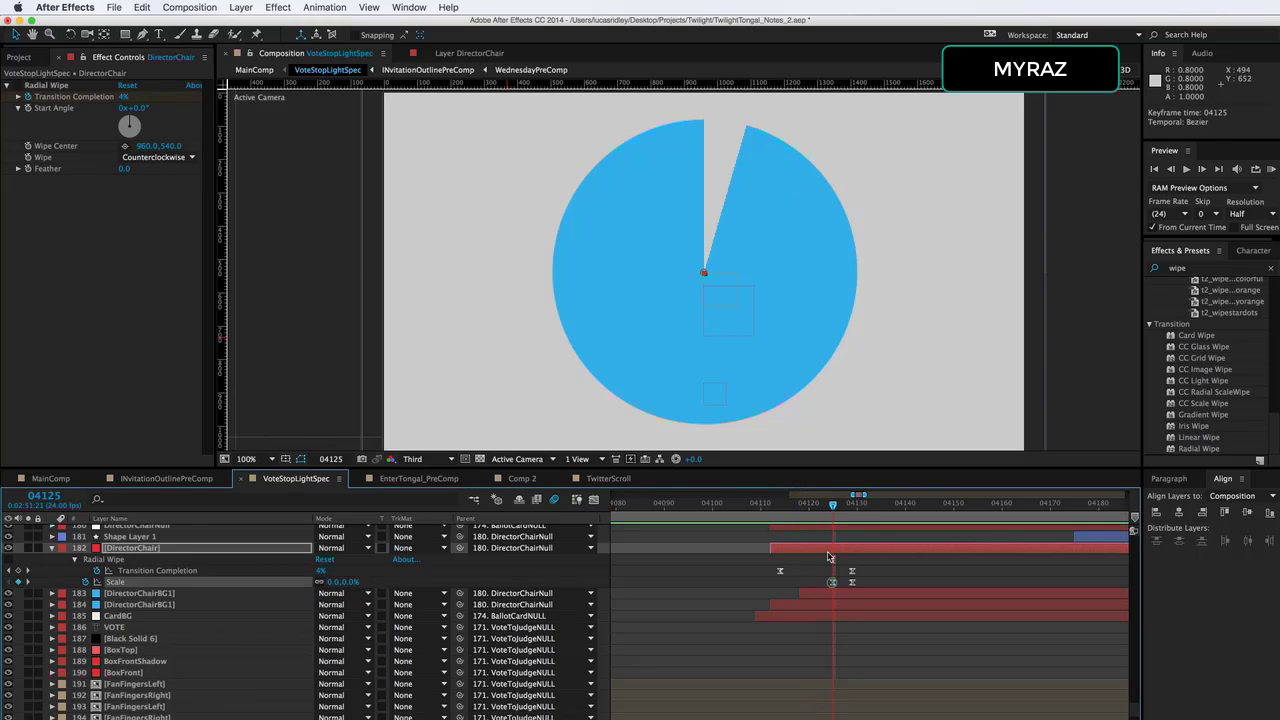
pyautogui.moveTo(832, 508); pyautogui.dragTo(853, 508)
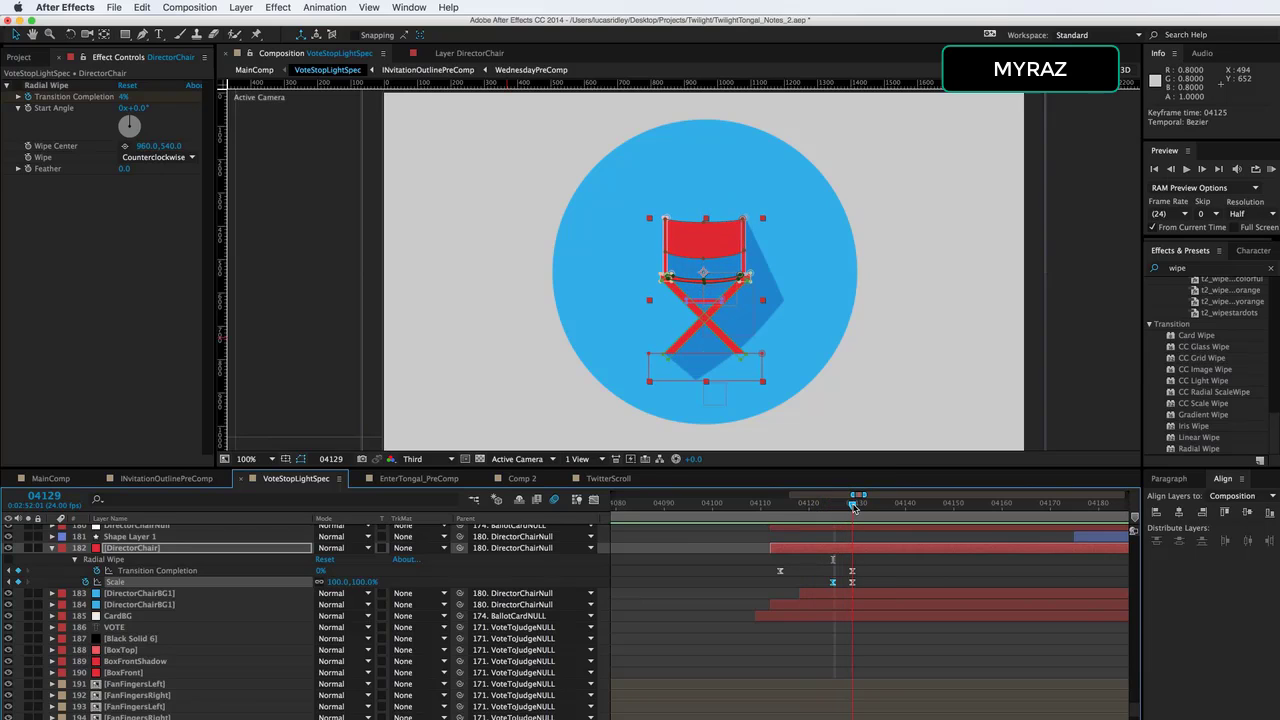
# Show the keyframes of DirectorChairBG1 layer 183 and review its Scale and Mask 2 path animation up to frame 04135.
pyautogui.click(133, 596)
pyautogui.press('u')
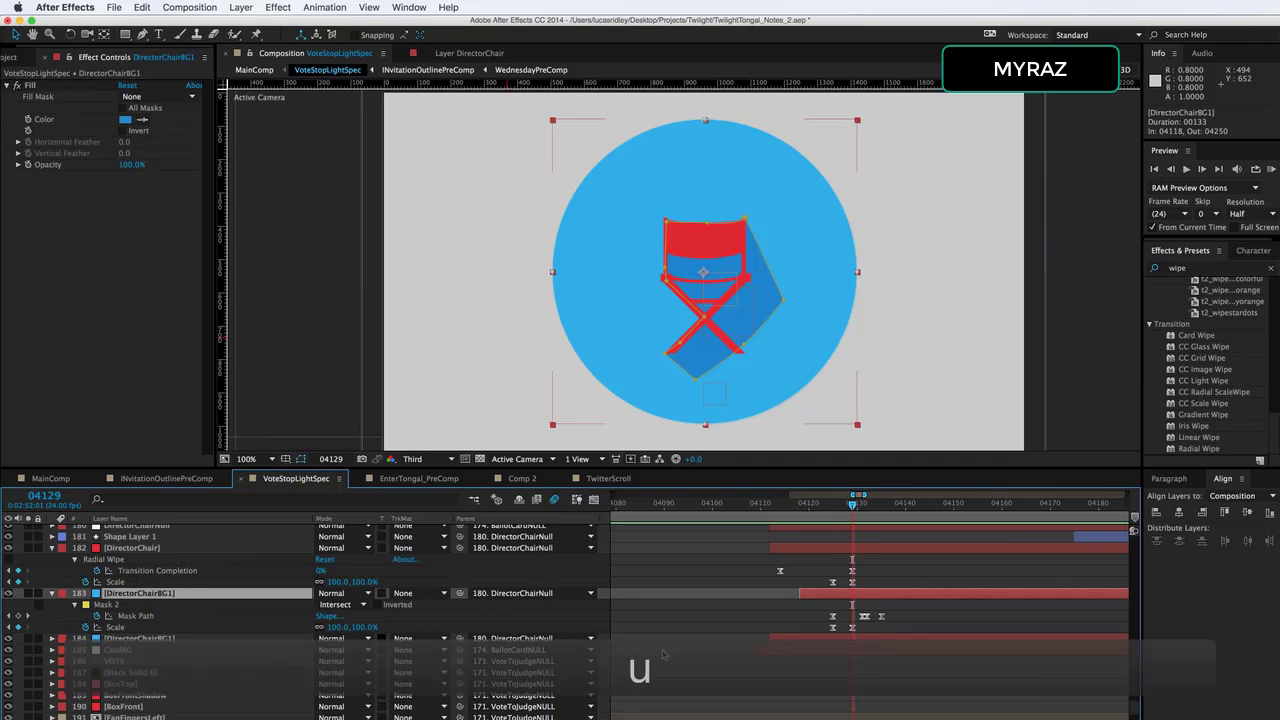
pyautogui.click(110, 627)
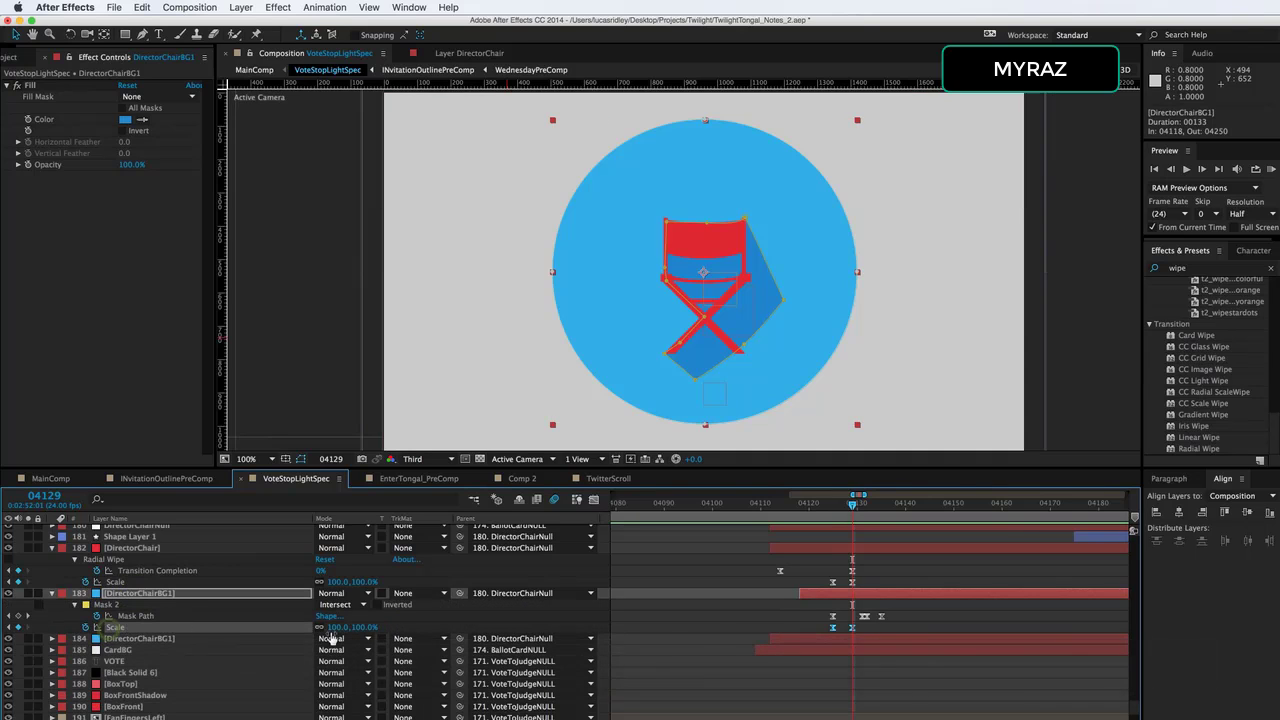
pyautogui.moveTo(835, 506); pyautogui.dragTo(867, 518)
pyautogui.click(883, 616)
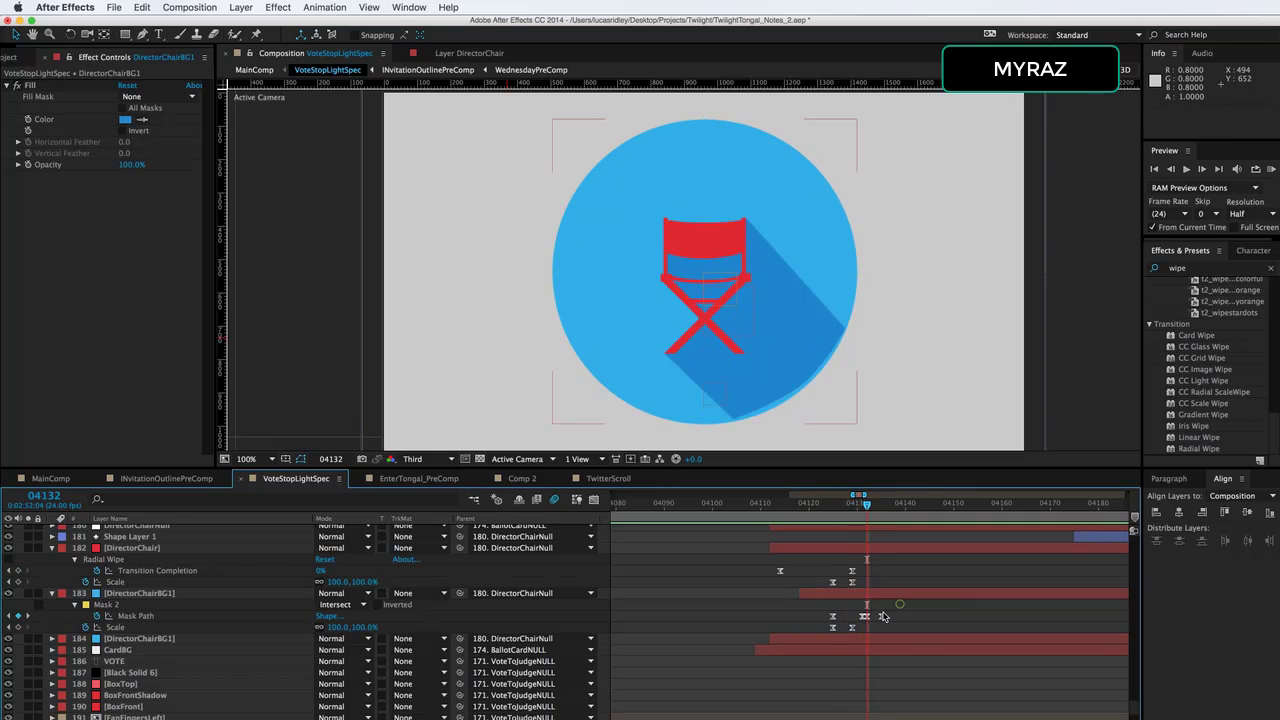
pyautogui.moveTo(846, 510); pyautogui.dragTo(882, 506)
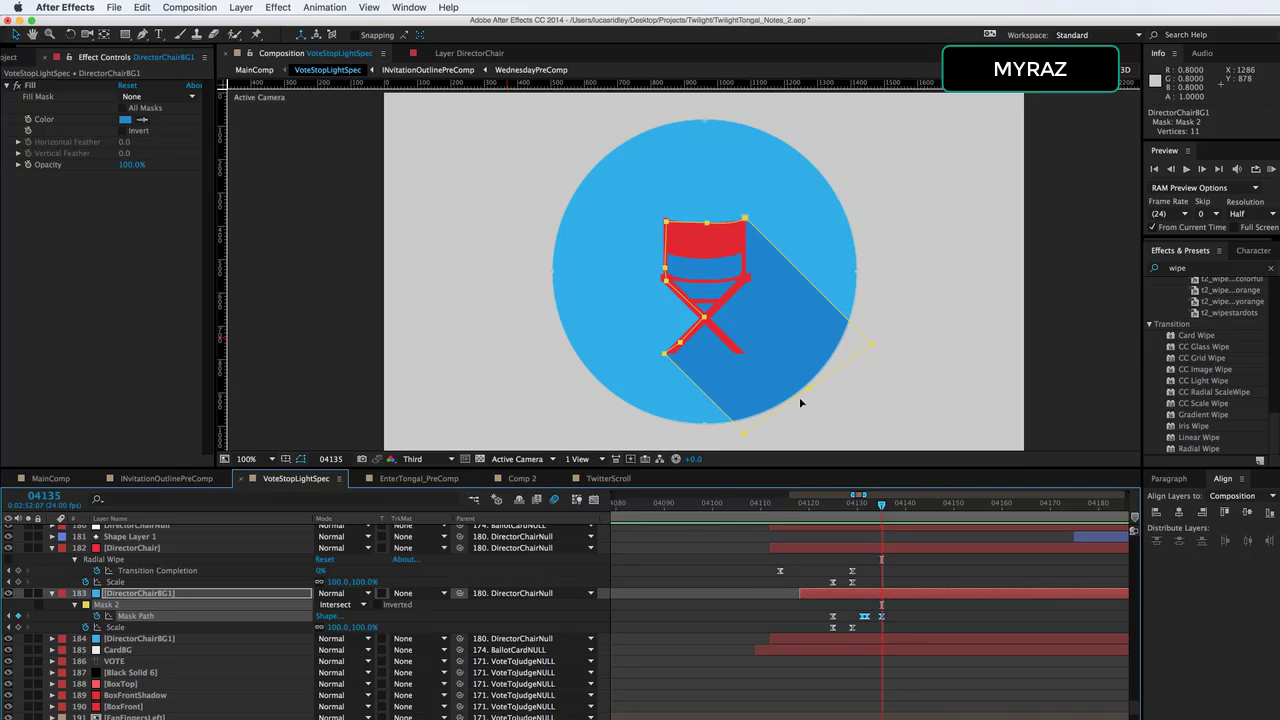
# Copy Mask 1 from DirectorChairBG1 layer 184, then reveal the masks on layer 183 and select its Mask 1.
pyautogui.click(160, 640)
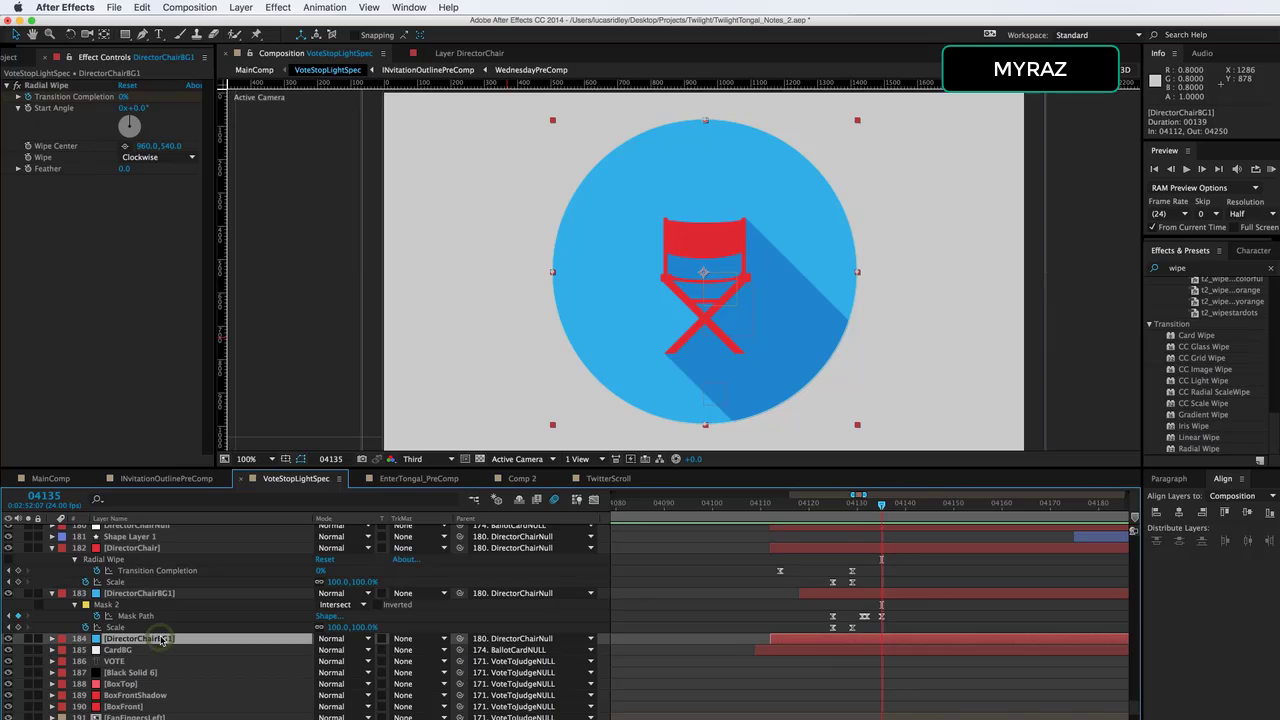
pyautogui.press('m')
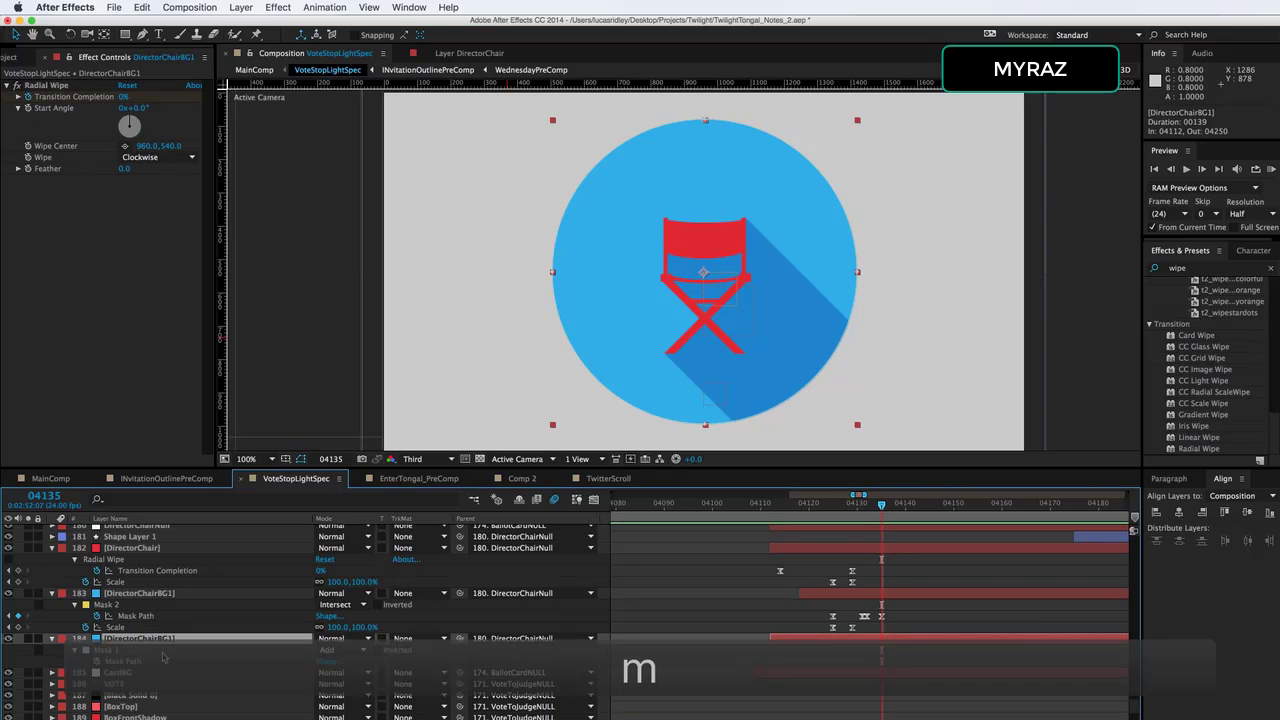
pyautogui.click(153, 654)
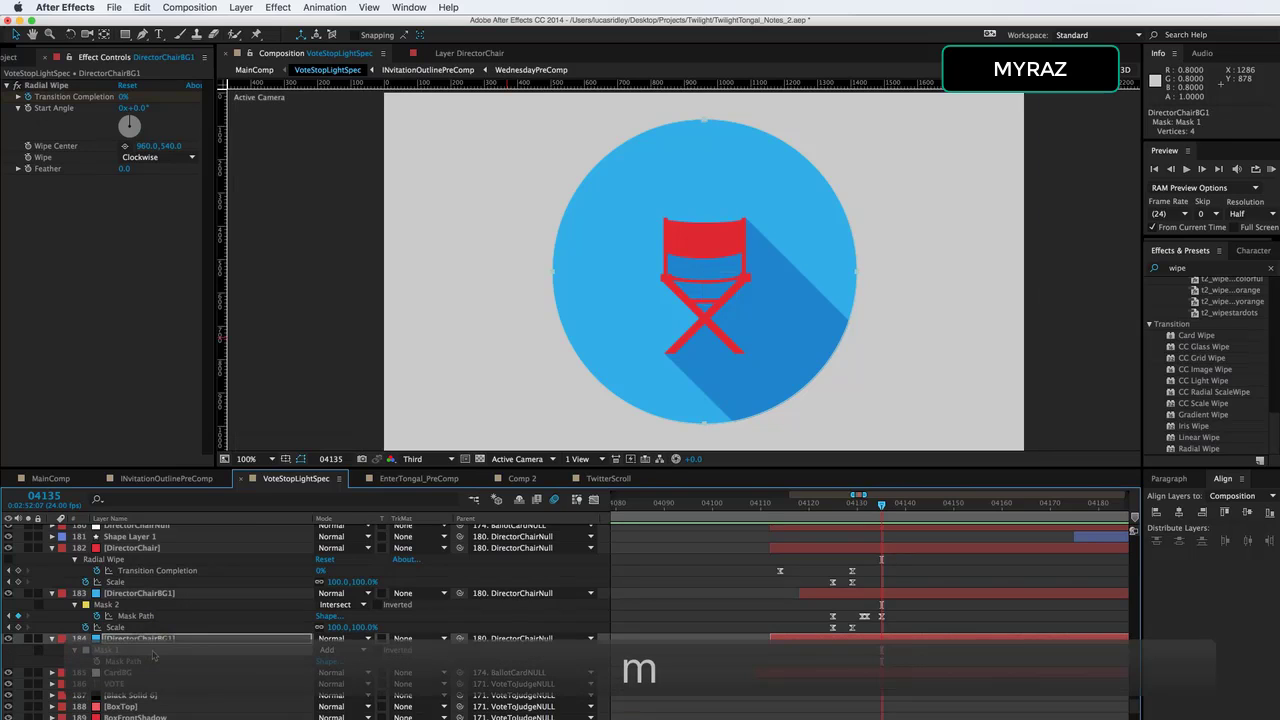
pyautogui.press('super+c')
pyautogui.click(130, 596)
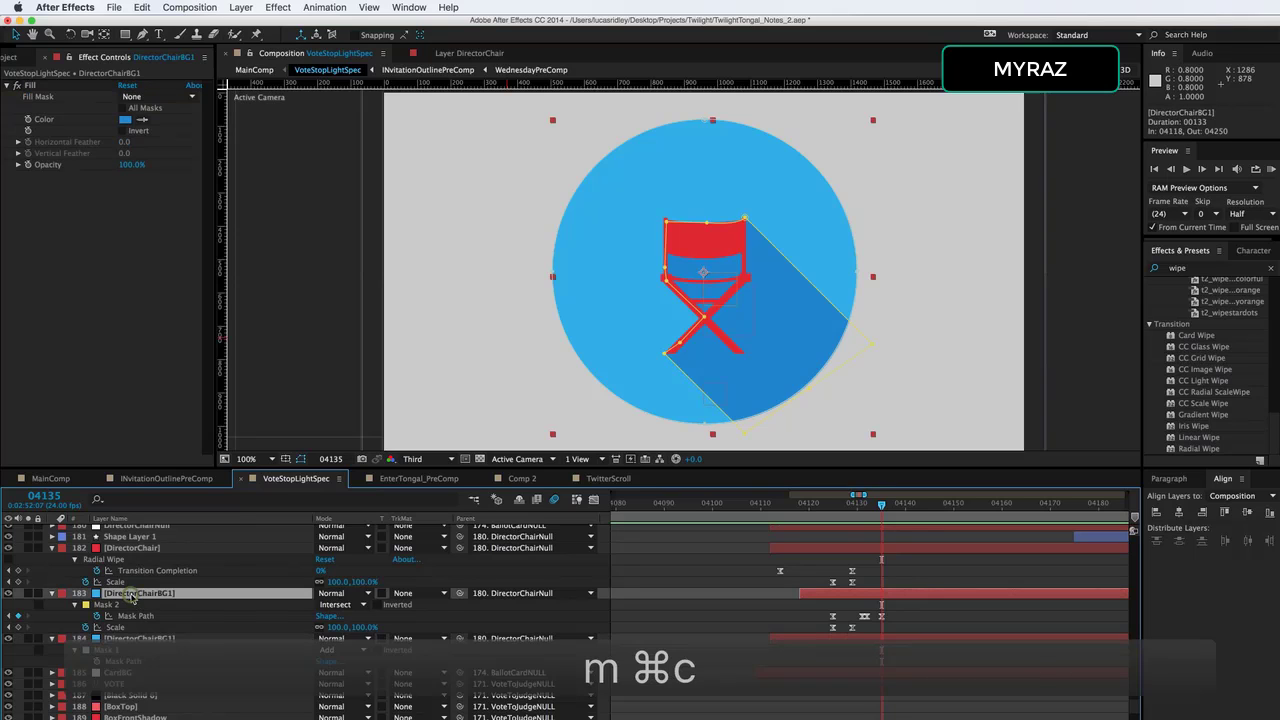
pyautogui.press('m')
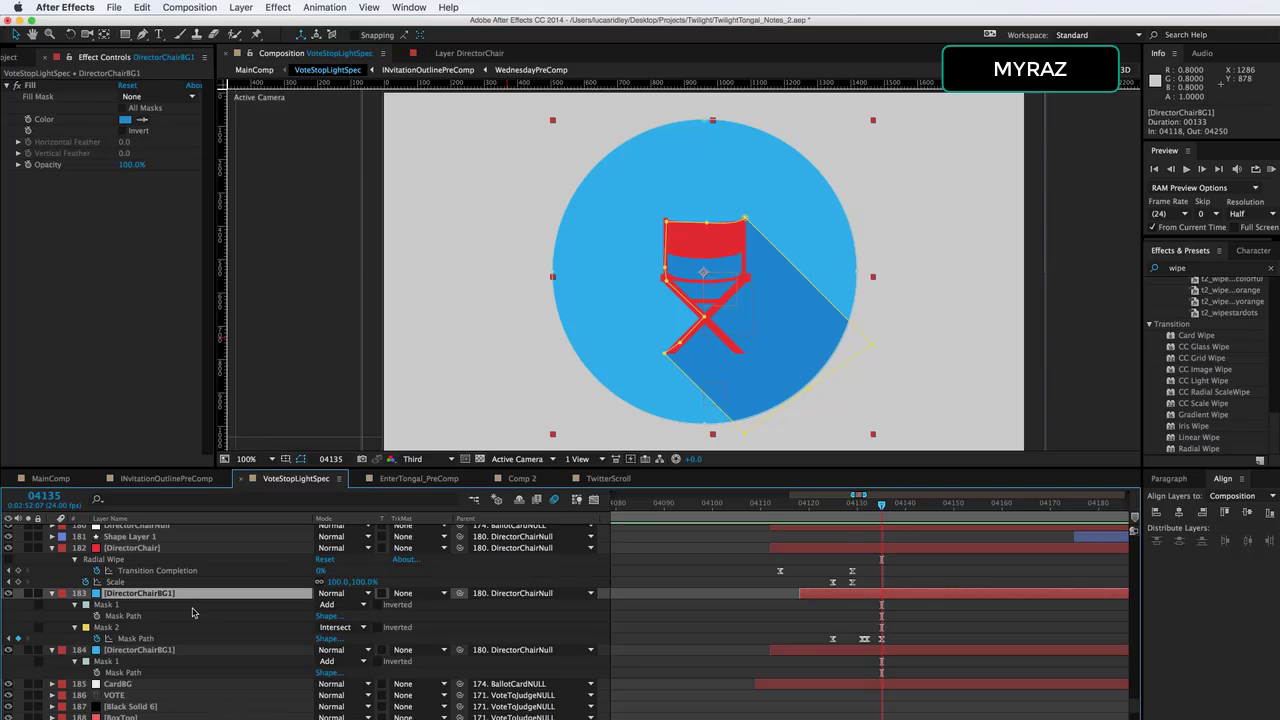
pyautogui.click(185, 611)
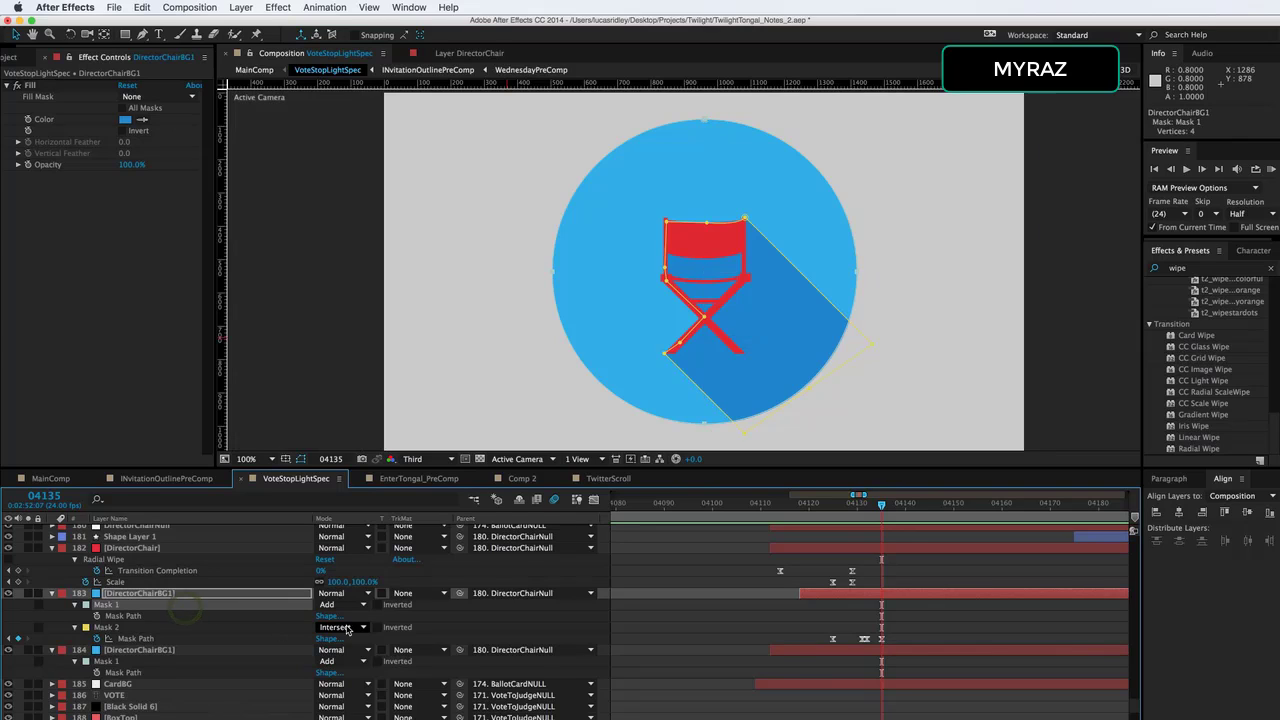
# Compare mask modes on DirectorChairBG1 layer 183 by switching Mask 2 to Add, and set it back to Intersect.
pyautogui.click(340, 627)
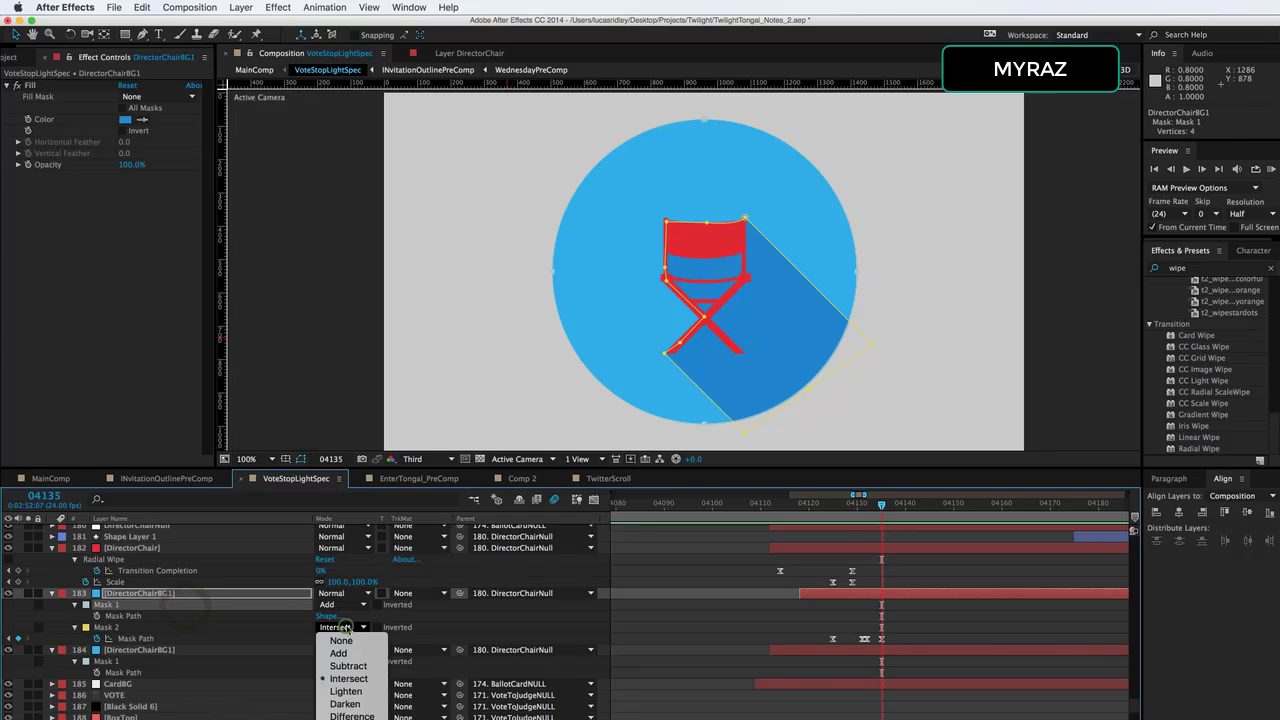
pyautogui.click(366, 682)
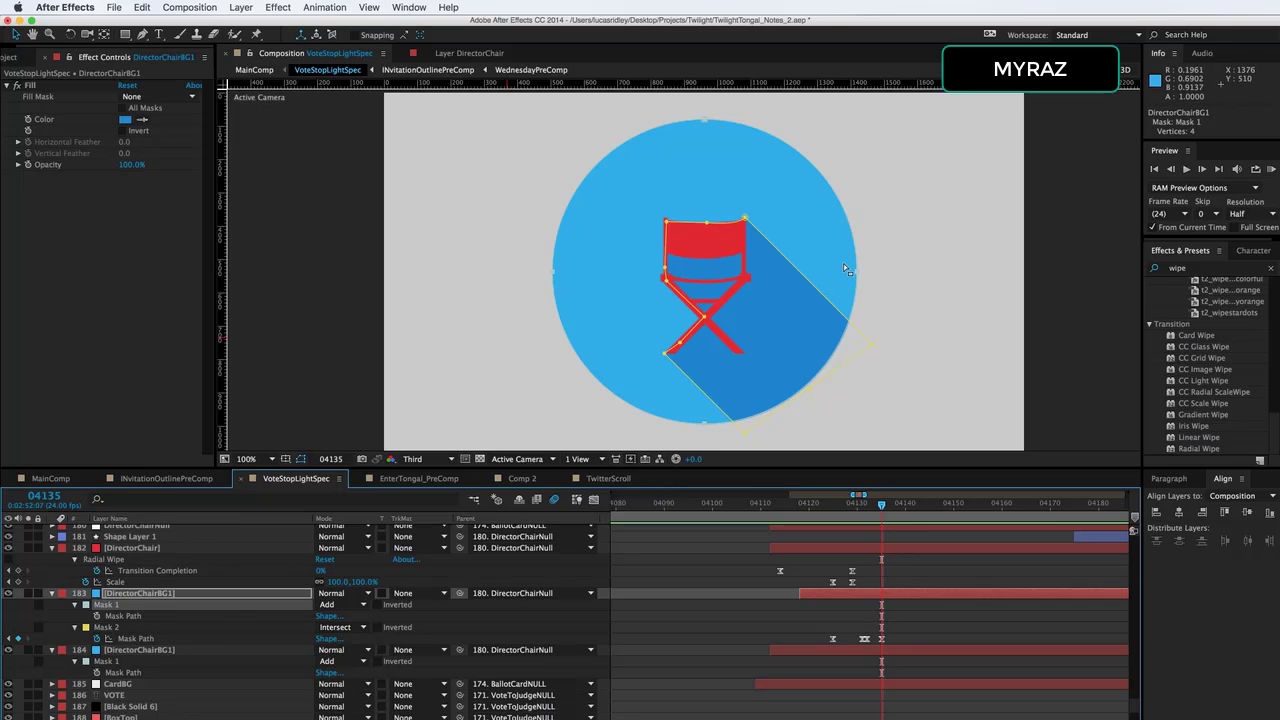
pyautogui.click(340, 627)
pyautogui.click(353, 652)
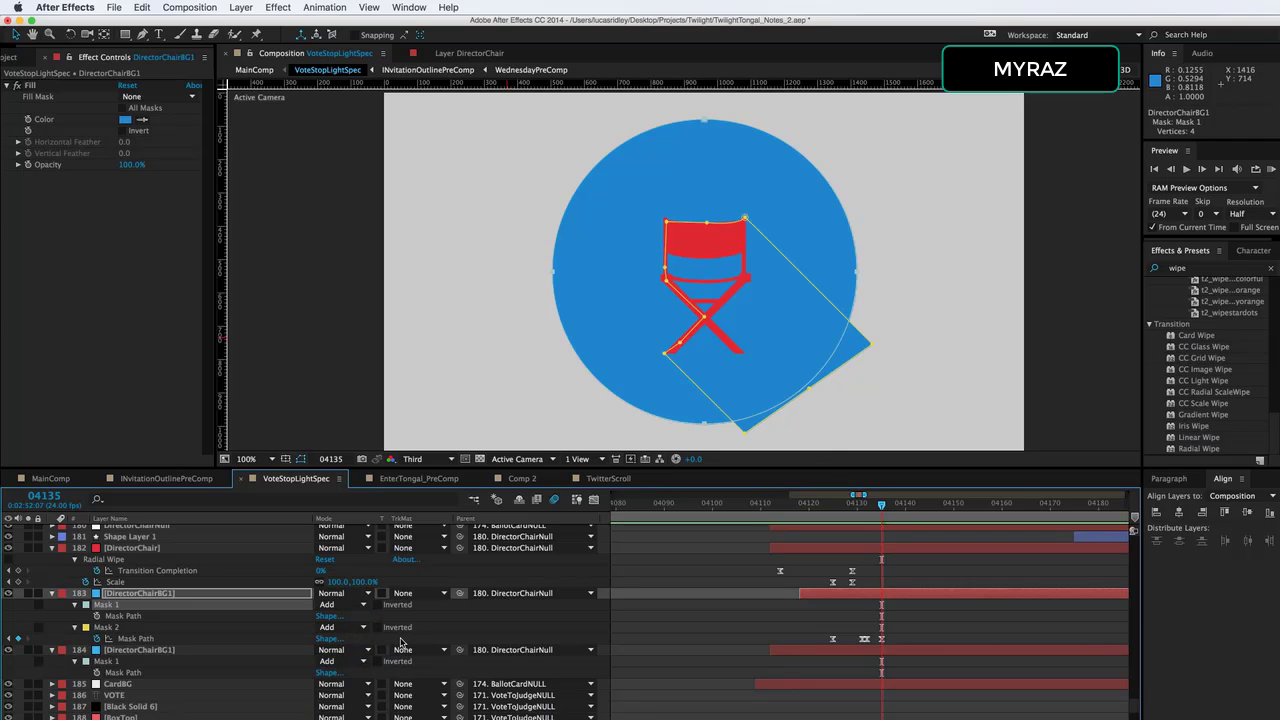
pyautogui.click(343, 627)
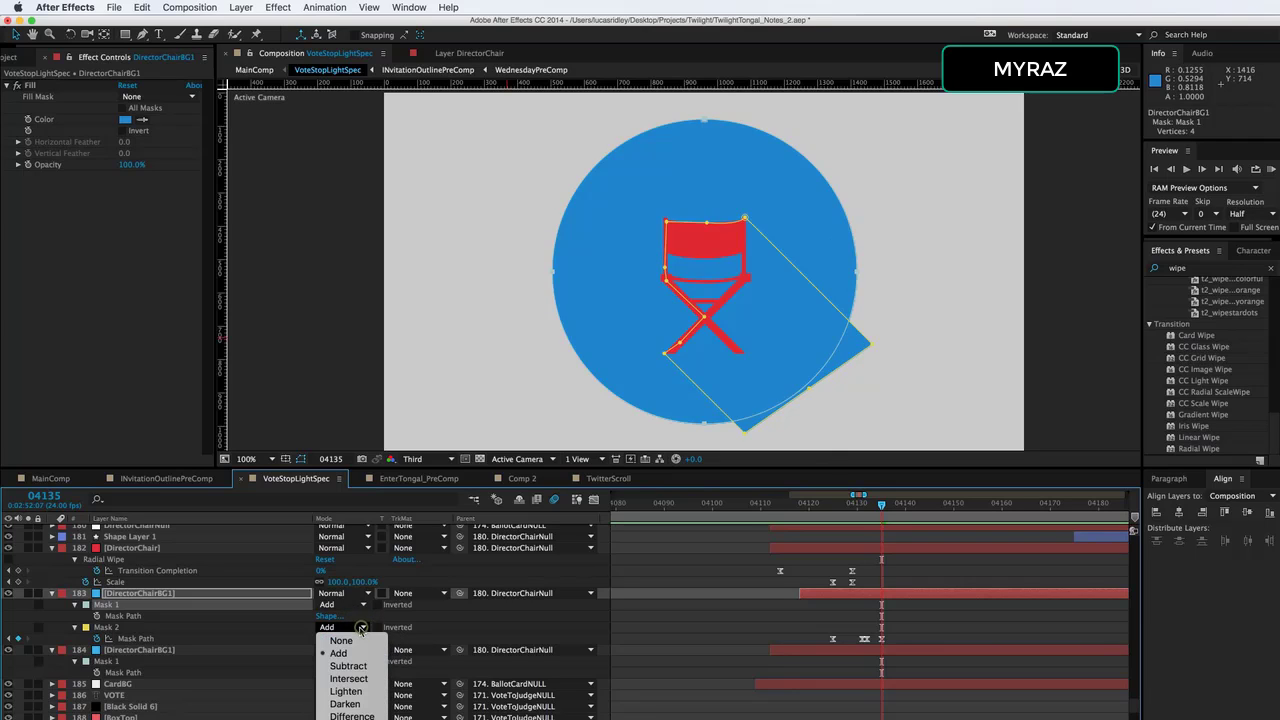
pyautogui.click(348, 679)
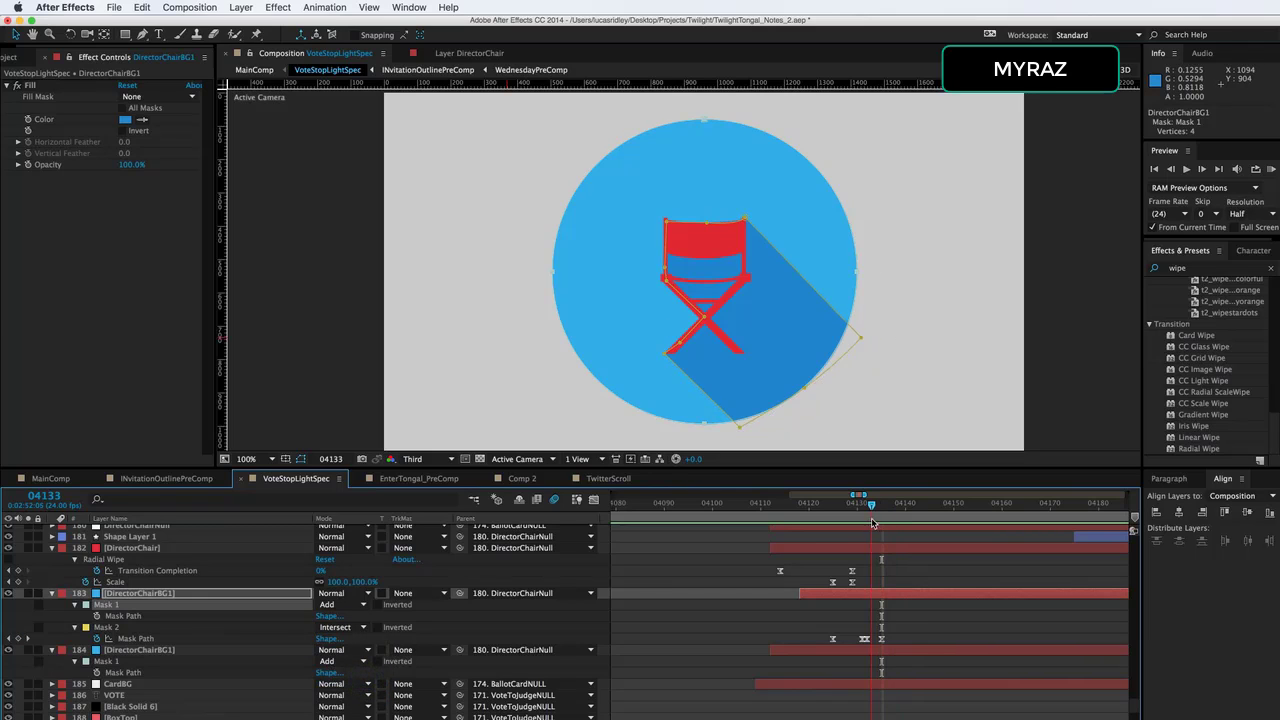
# Go to frame 04141 and collapse the properties of the DirectorChair layer and both DirectorChairBG1 layers.
pyautogui.click(910, 506)
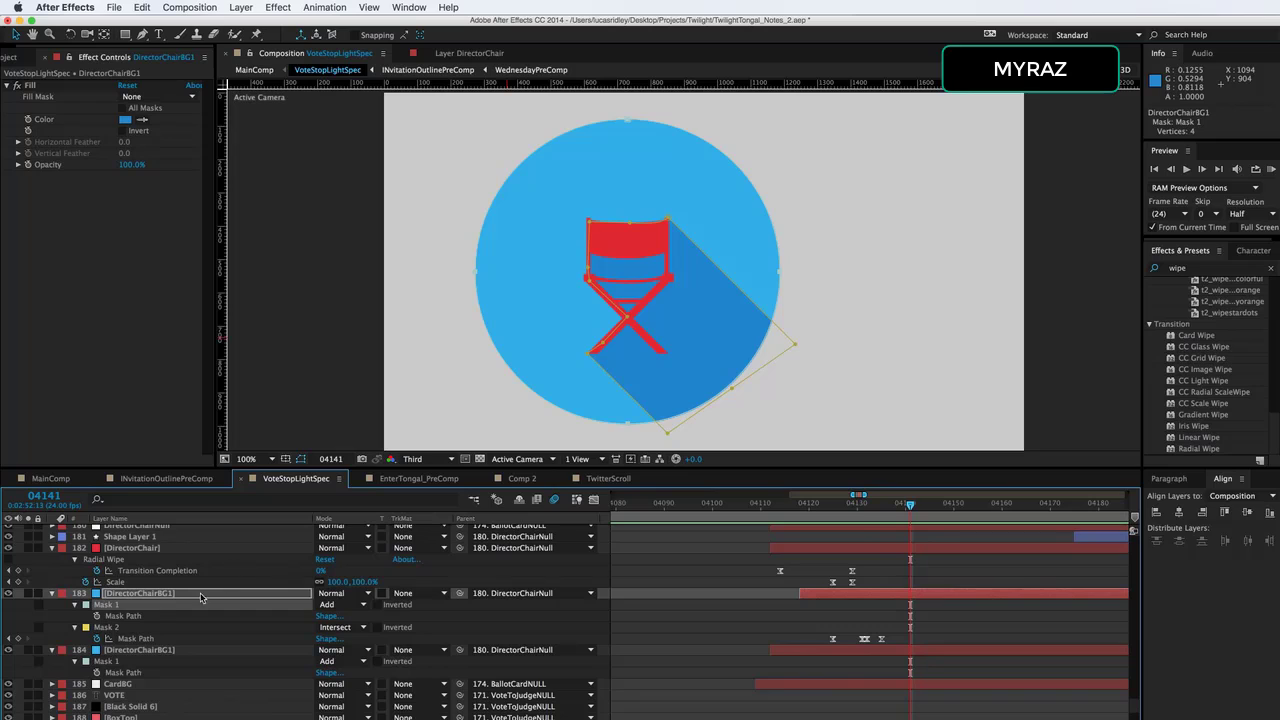
pyautogui.click(51, 594)
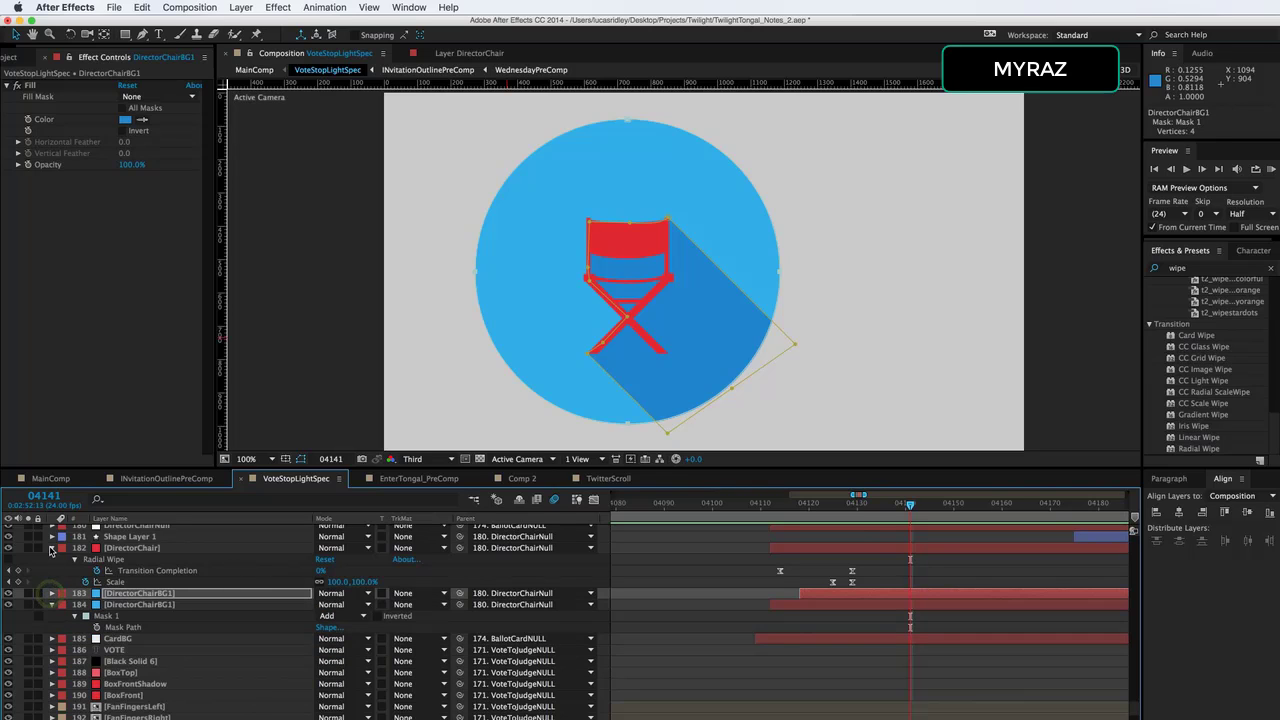
pyautogui.click(52, 548)
pyautogui.click(53, 577)
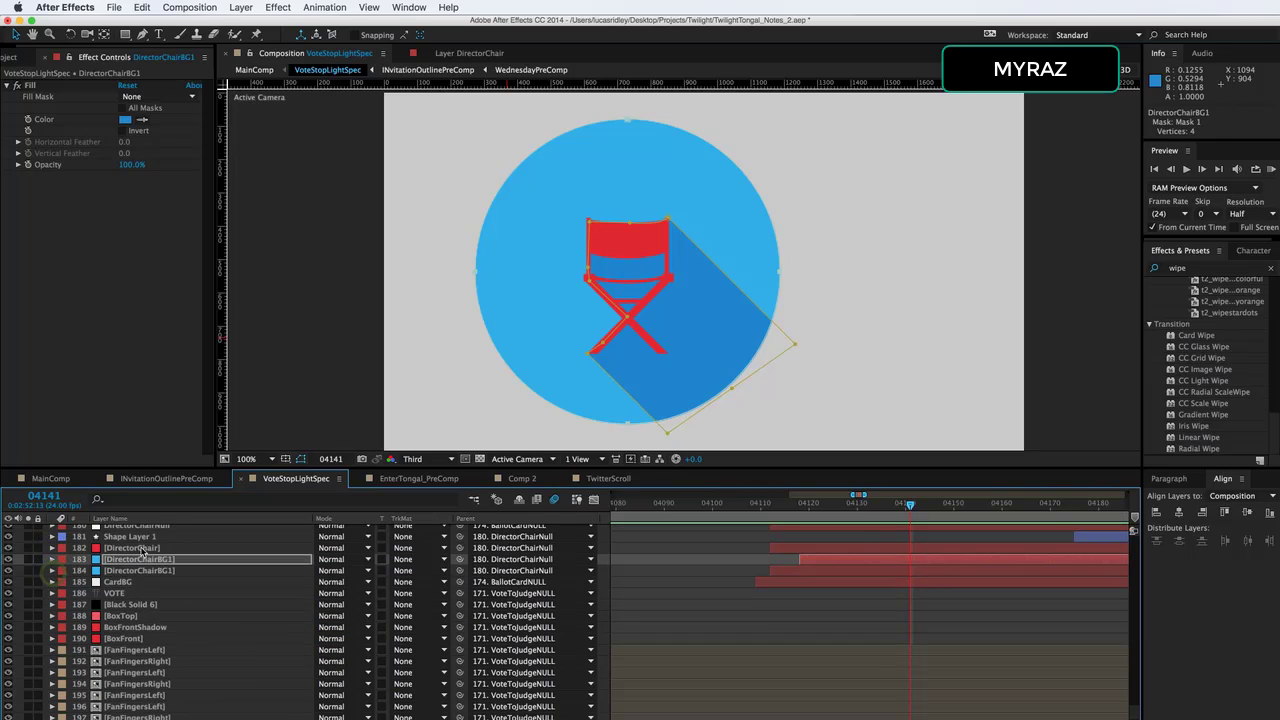
# Reveal the Position property of the DirectorChair layer and both DirectorChairBG1 layers together.
pyautogui.click(142, 548)
pyautogui.keyDown('shift'); pyautogui.click(145, 570); pyautogui.keyUp('shift')
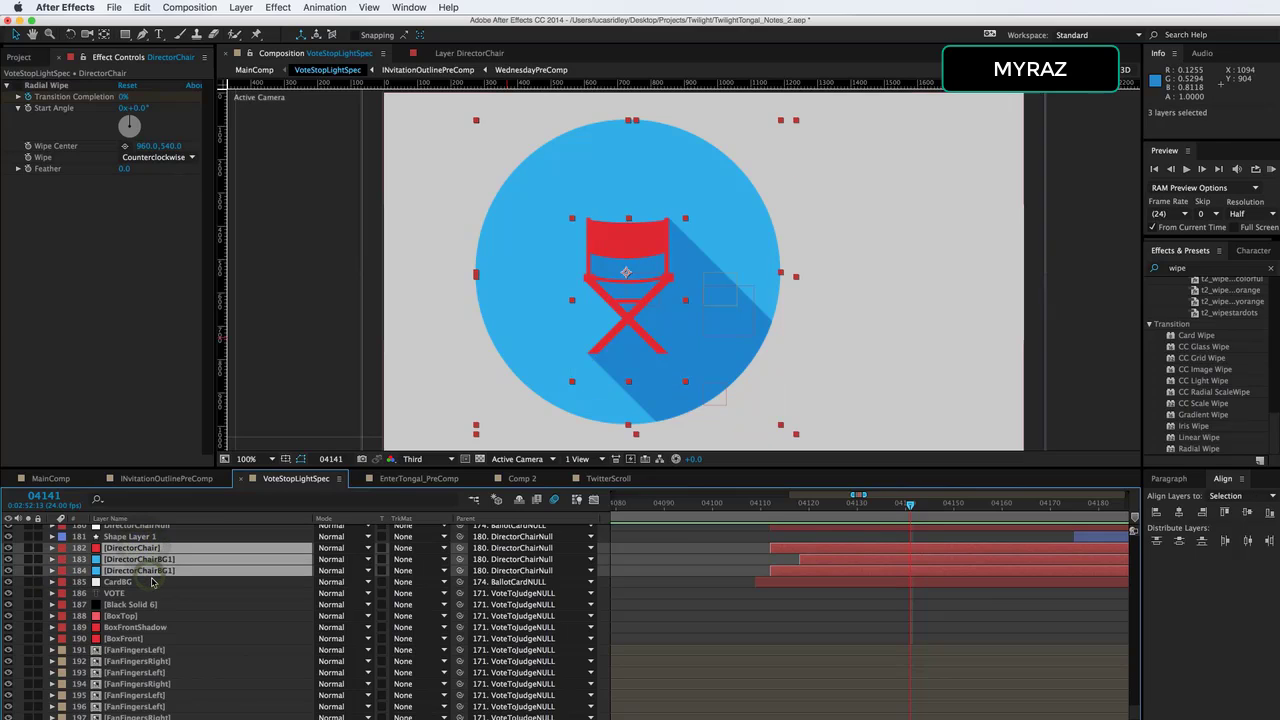
pyautogui.press('p')
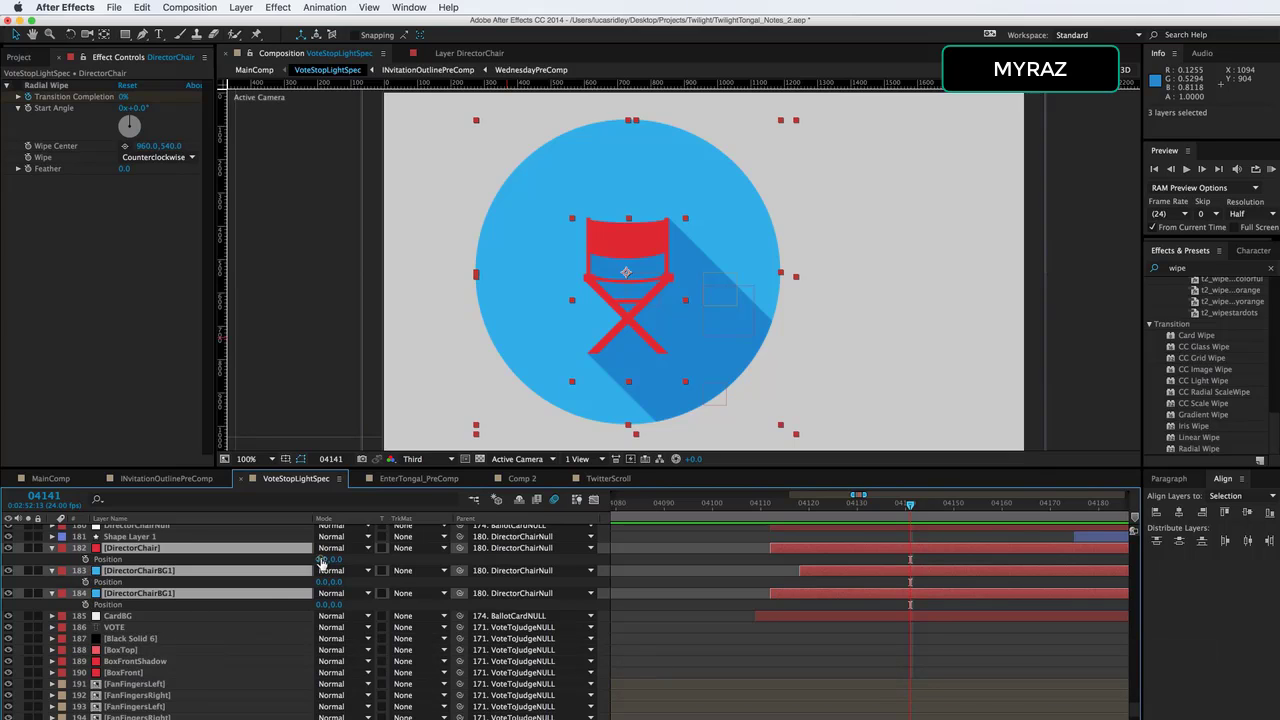
# Try shifting the X position of the three chair layers together, undo it, and check the DirectorChair layer's parent setting.
pyautogui.moveTo(320, 563); pyautogui.dragTo(435, 565)
pyautogui.press('super+z')
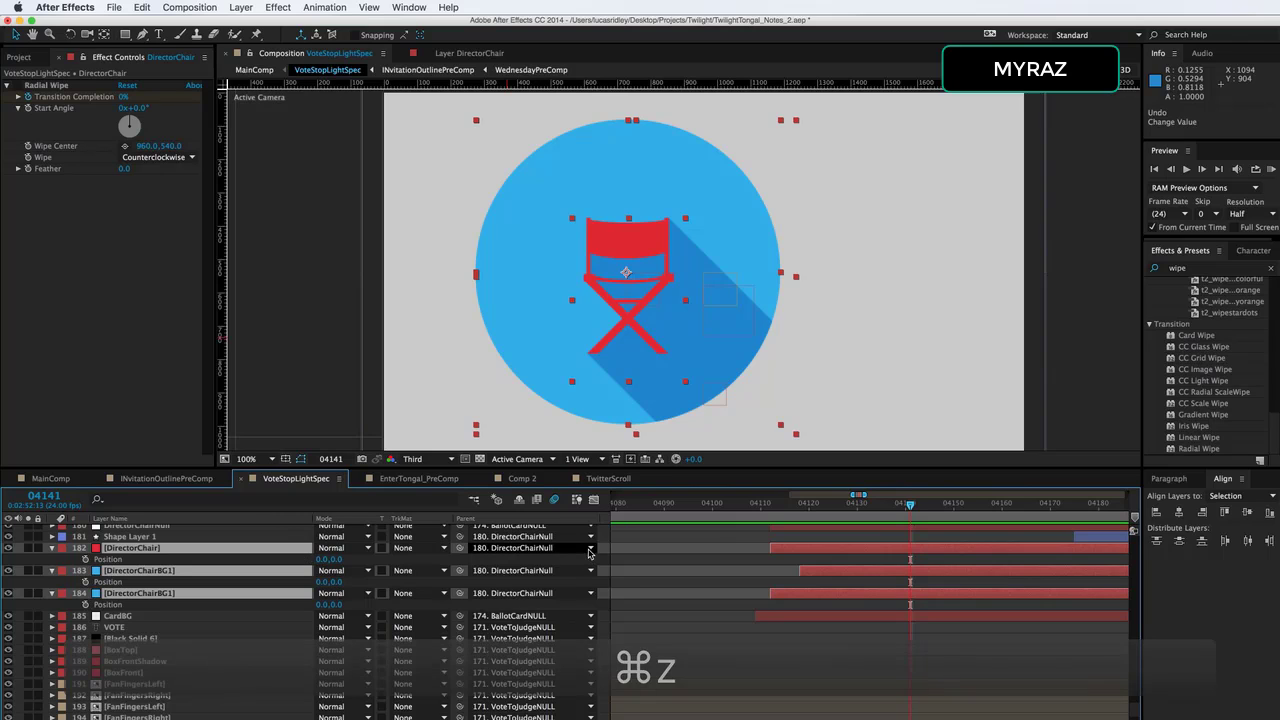
pyautogui.click(590, 549)
pyautogui.click(590, 551)
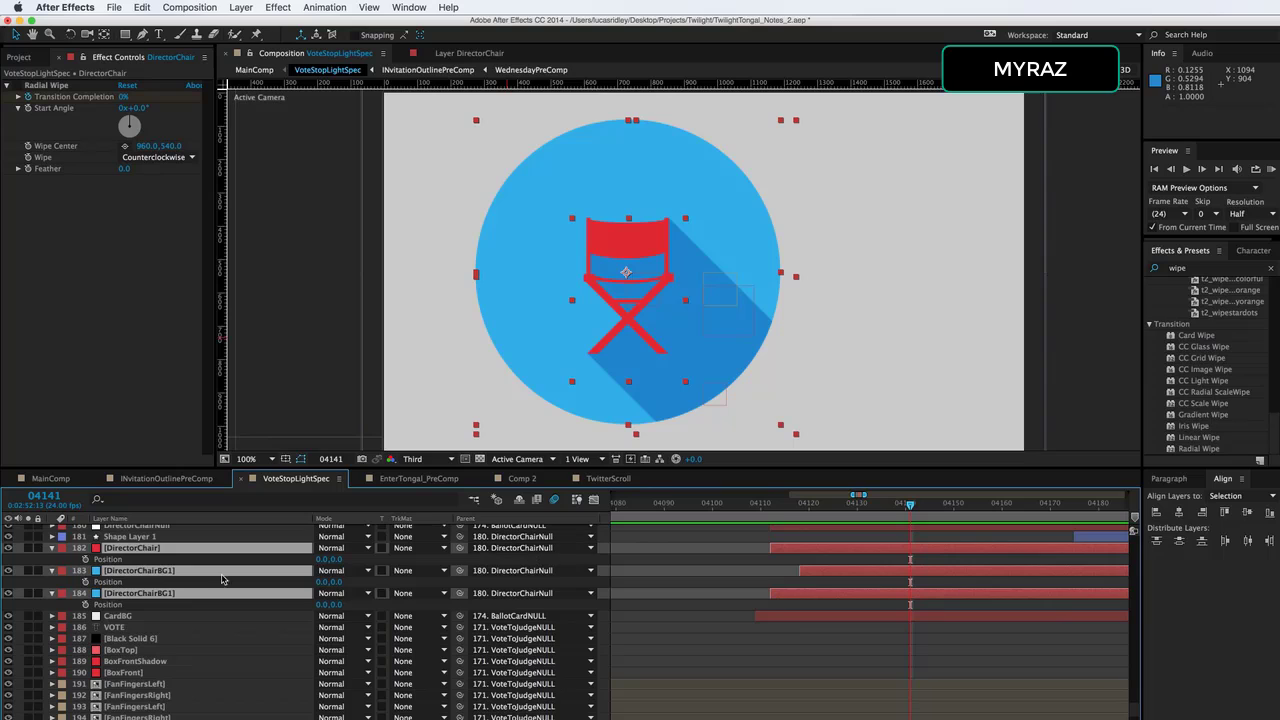
# Place DirectorChairNull directly above the DirectorChair layer and review its keyframed Position animation up to frame 04145.
pyautogui.scroll(3, 178, 570)
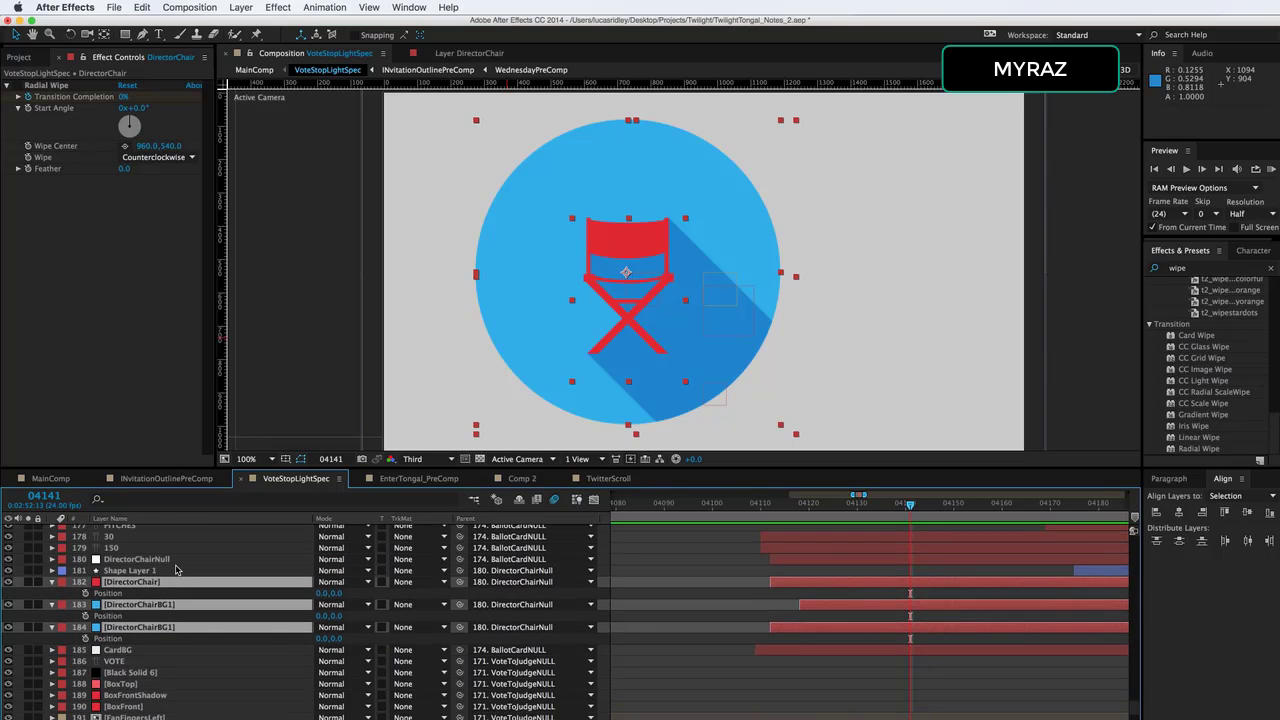
pyautogui.moveTo(173, 562); pyautogui.dragTo(176, 580)
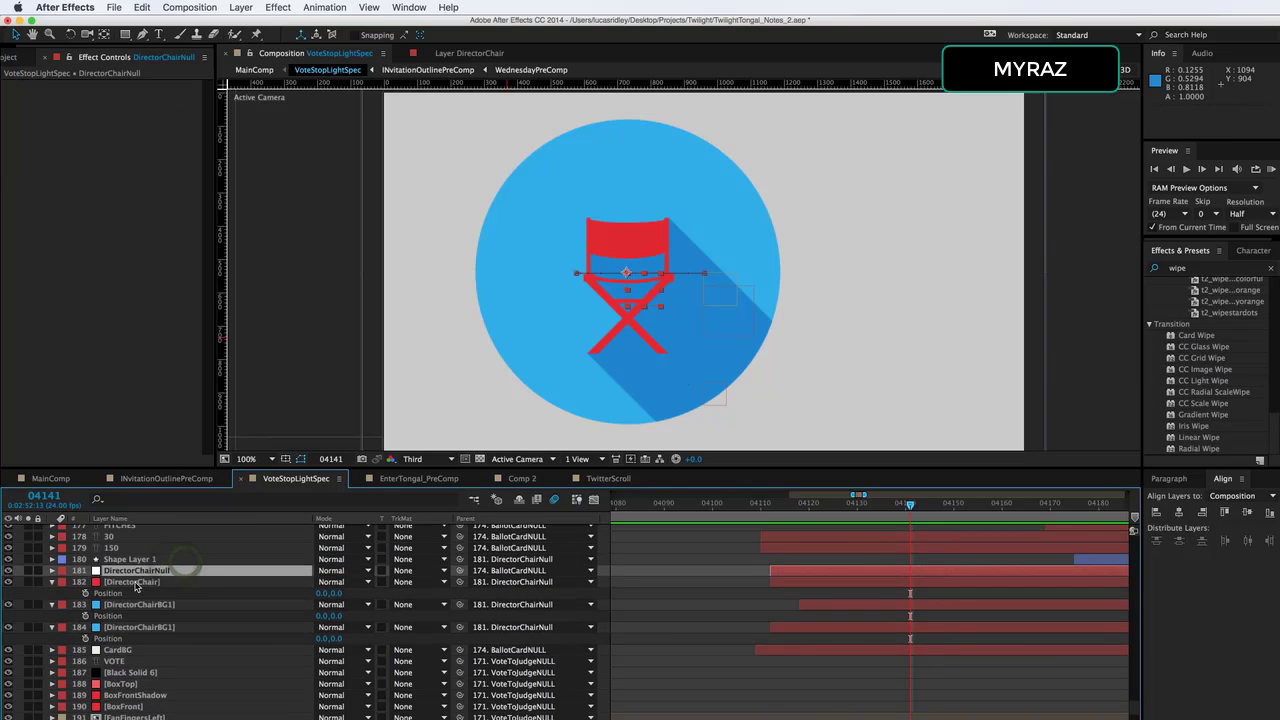
pyautogui.press('u')
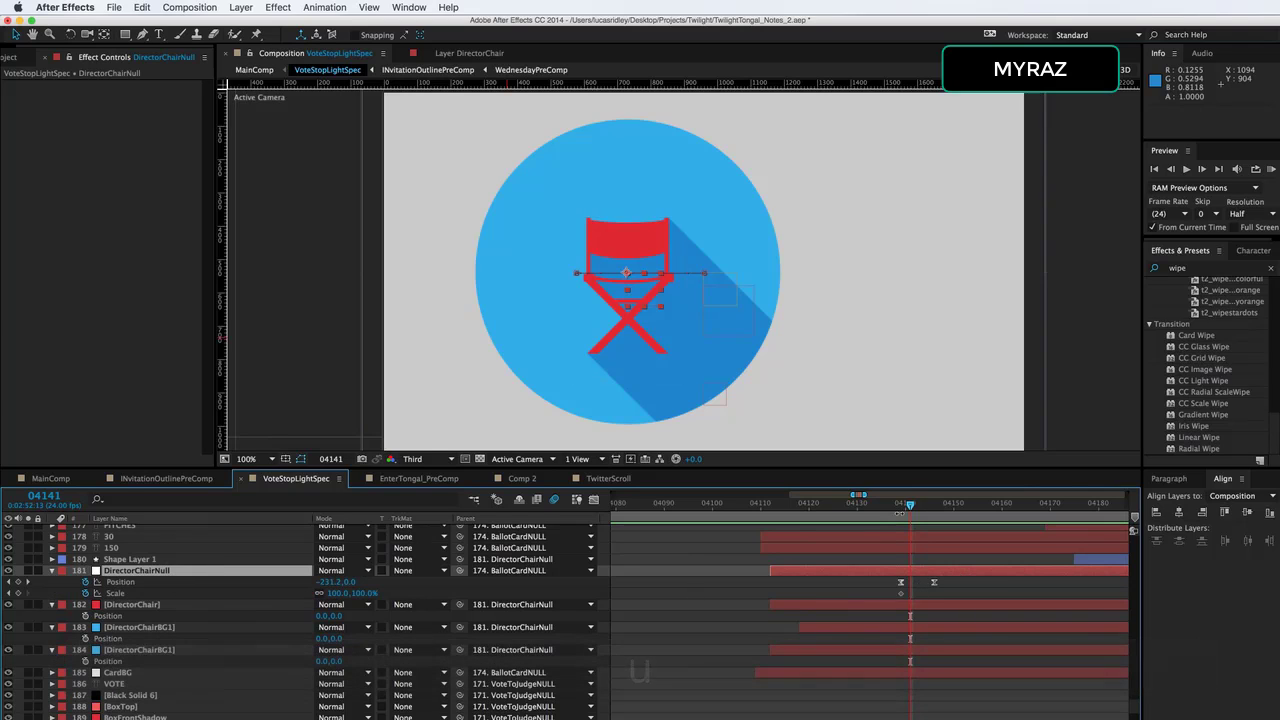
pyautogui.moveTo(903, 510); pyautogui.dragTo(930, 512)
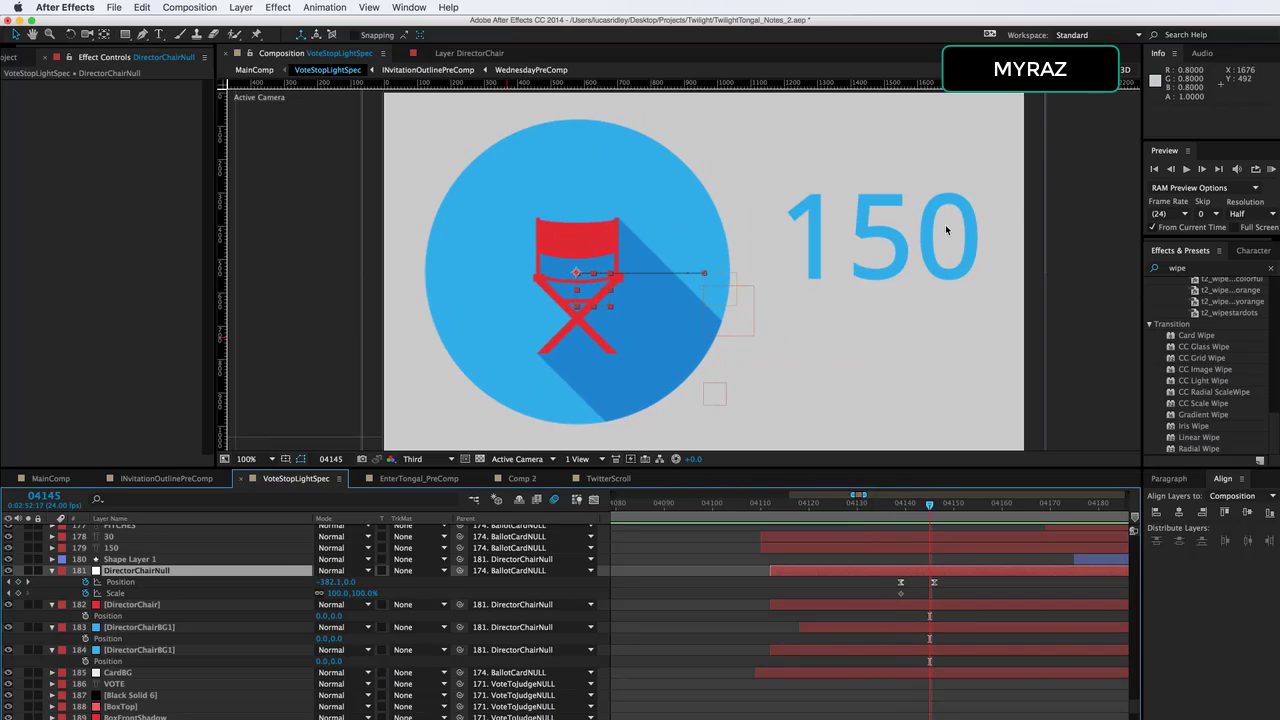
# Reveal the 150 layer's Scale keyframes, review them at 04141, 04145 and 04149, and preview onward to frame 04166.
pyautogui.click(120, 549)
pyautogui.press('u')
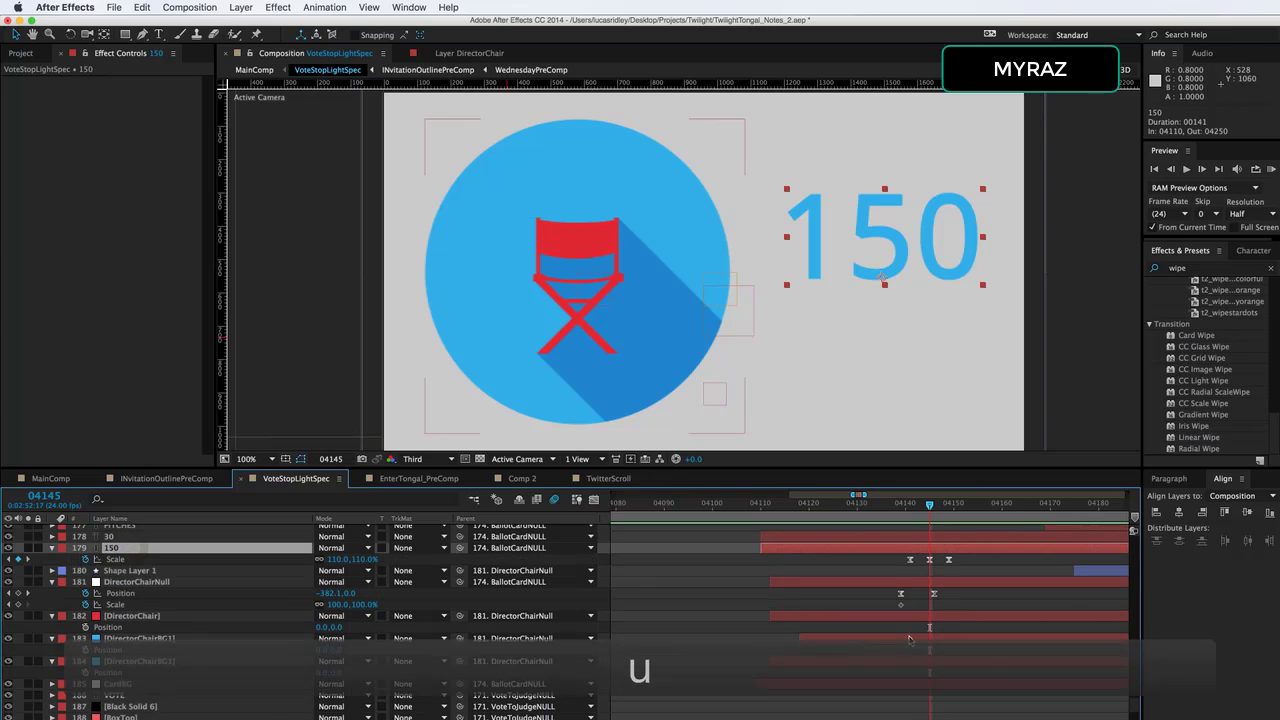
pyautogui.moveTo(911, 510); pyautogui.dragTo(951, 515)
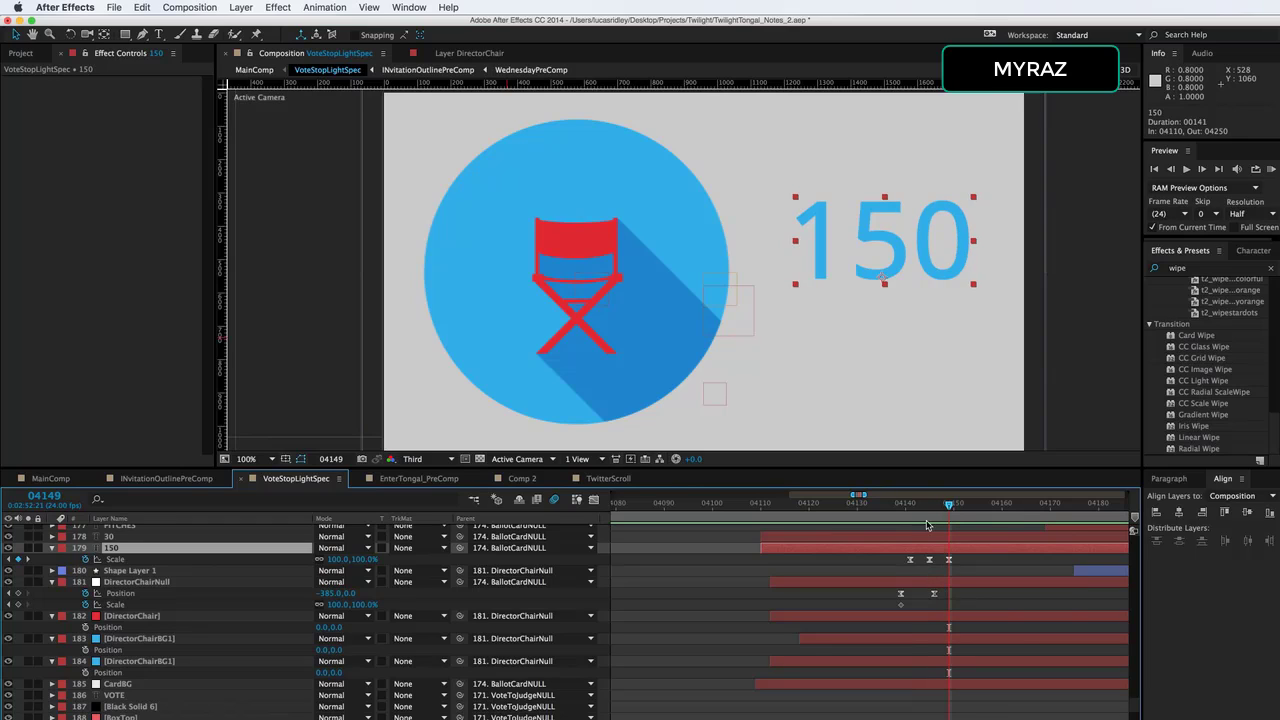
pyautogui.click(928, 560)
pyautogui.press('j')
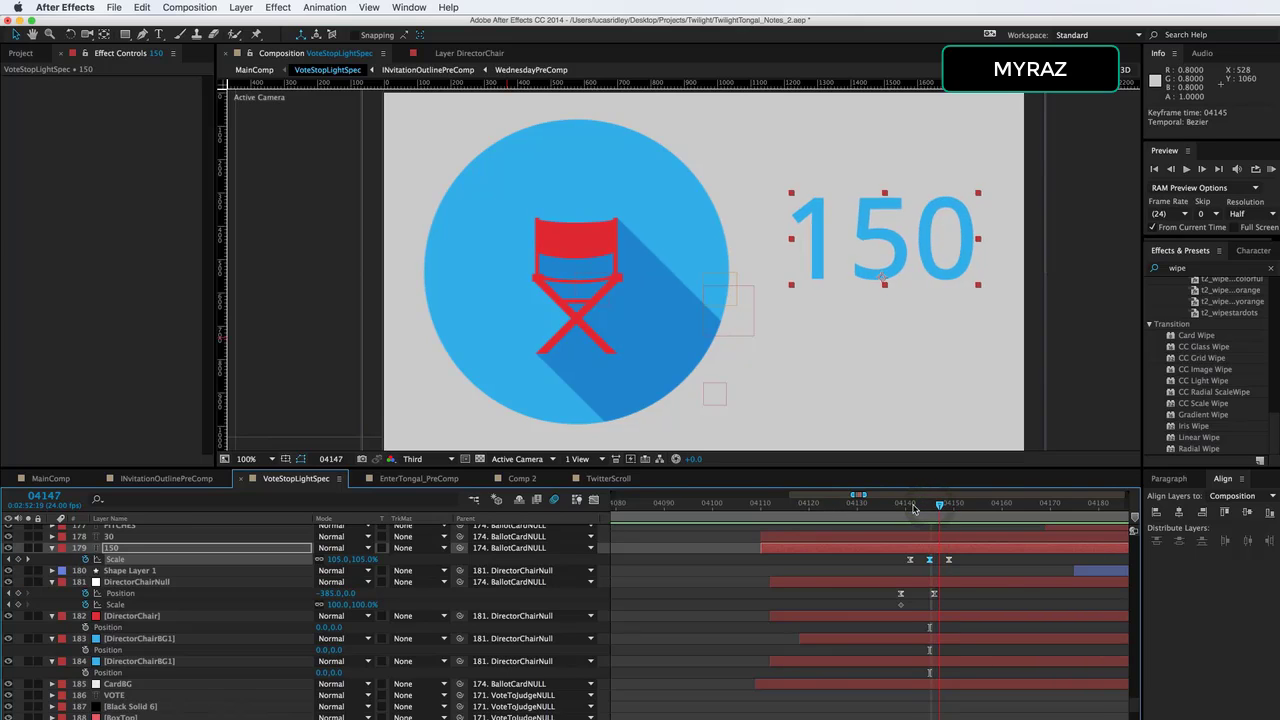
pyautogui.moveTo(931, 508); pyautogui.dragTo(1032, 516)
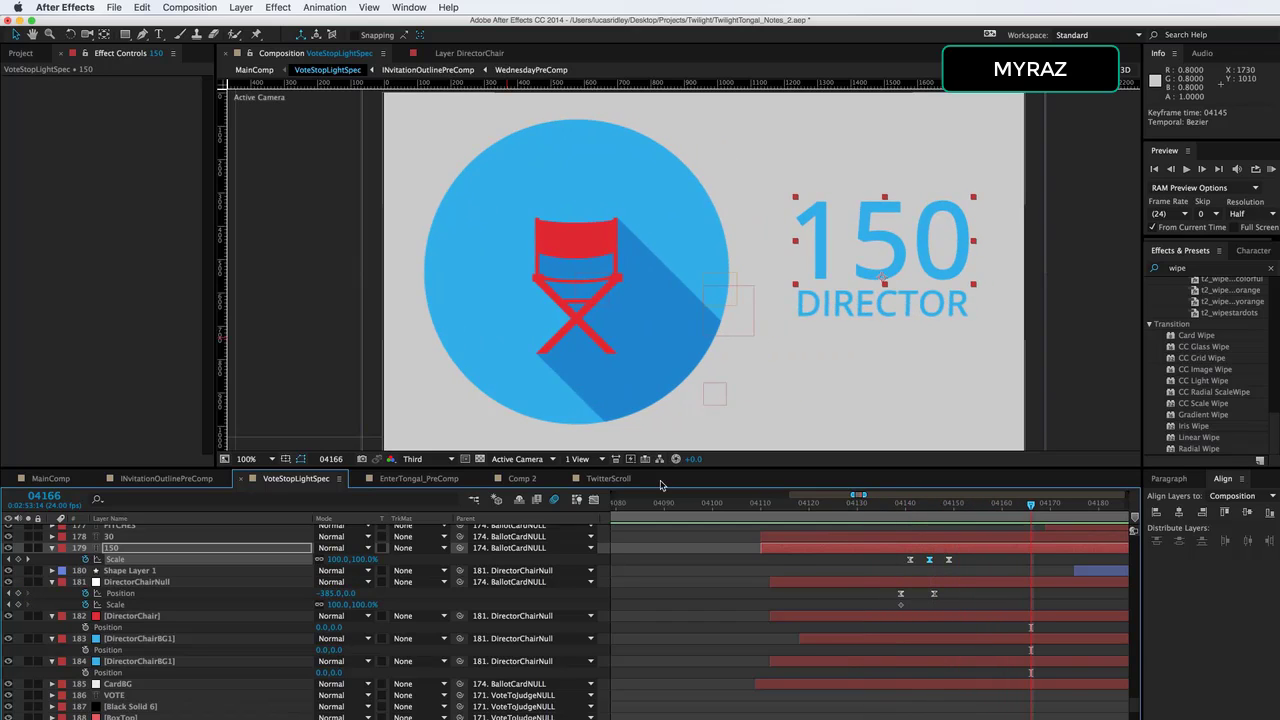
# Reveal the DIRECTOR layer's X Rotation keyframes, review the flip up to frame 04172, and copy all of them.
pyautogui.scroll(1, 246, 632)
pyautogui.scroll(2, 200, 610)
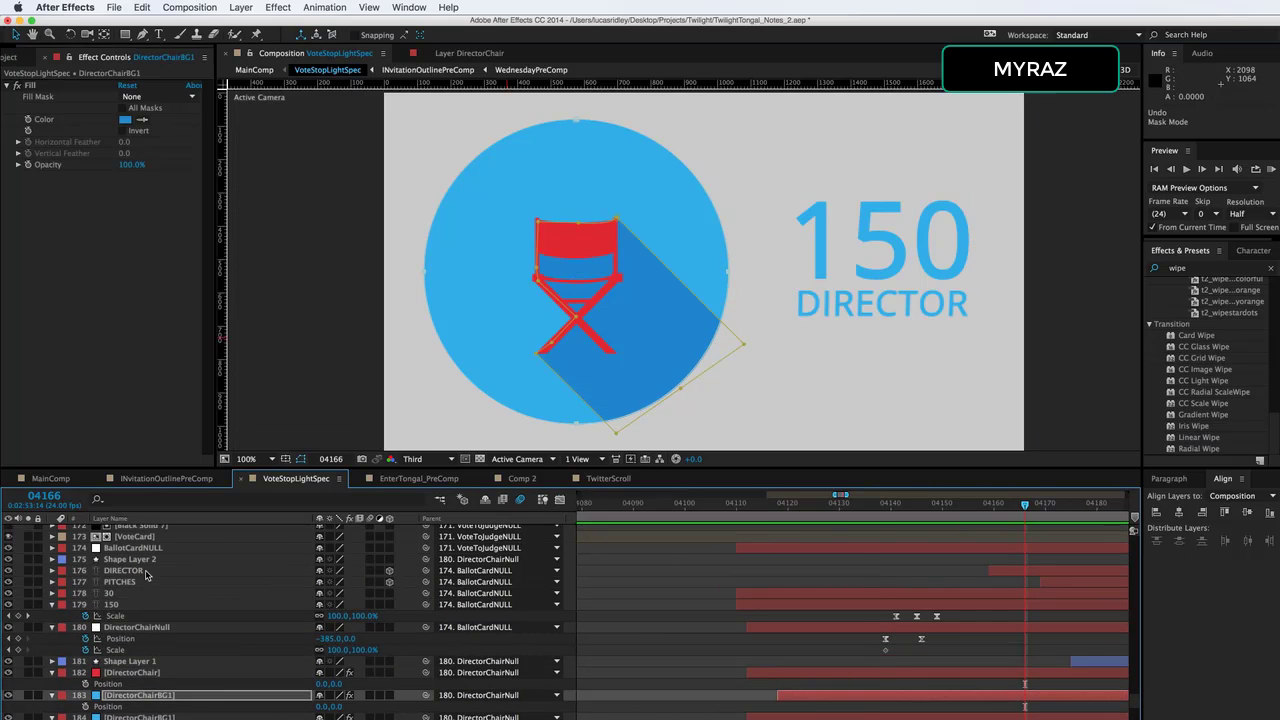
pyautogui.click(125, 571)
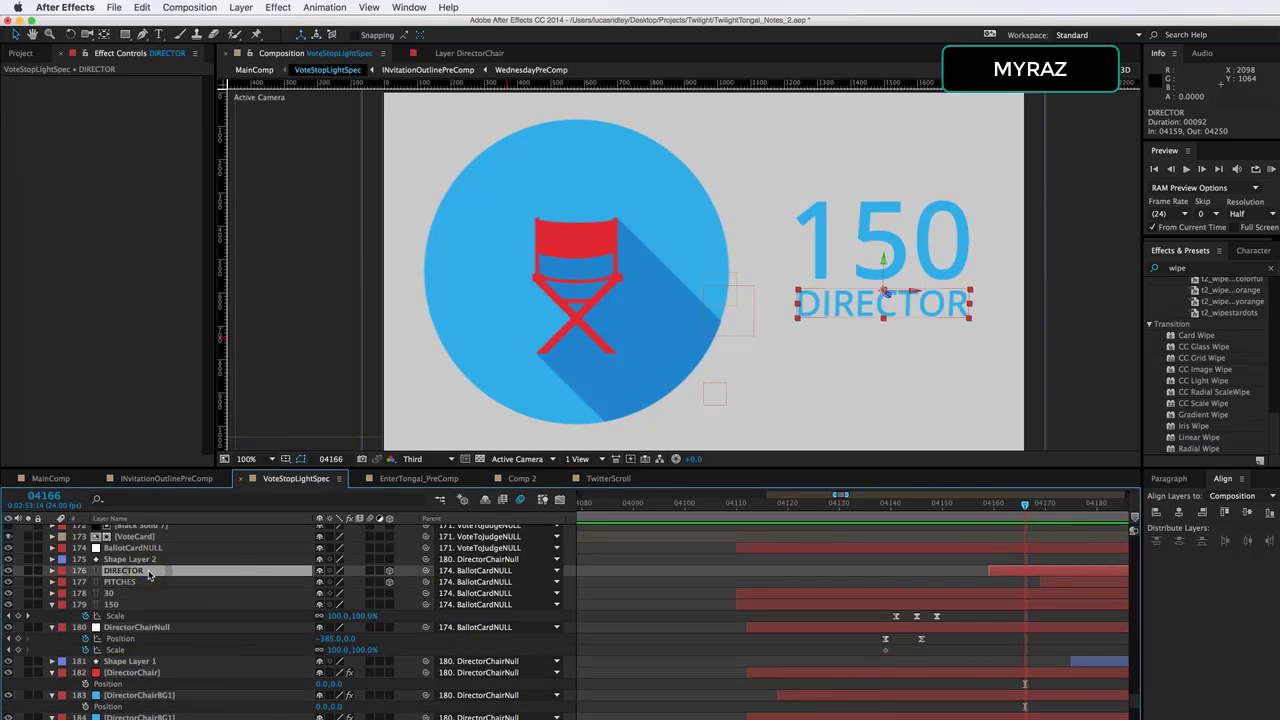
pyautogui.press('u')
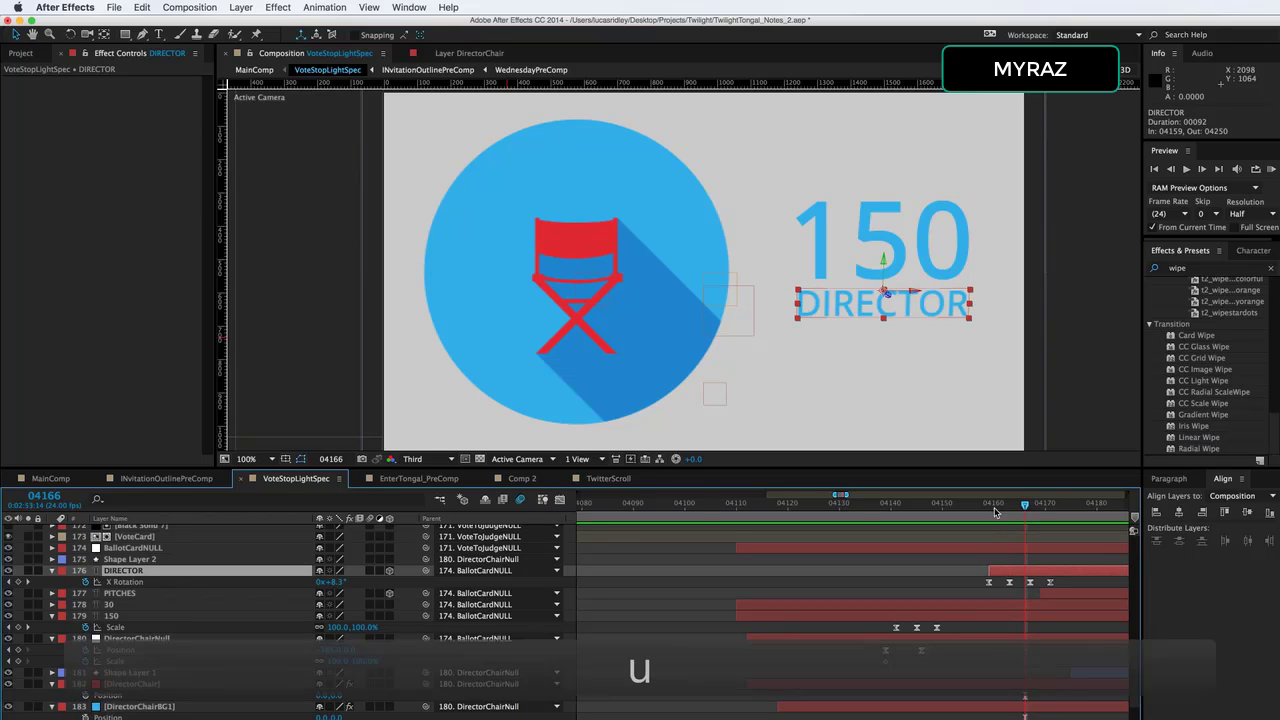
pyautogui.moveTo(995, 512); pyautogui.dragTo(1037, 558)
pyautogui.moveTo(963, 578); pyautogui.dragTo(1058, 590)
pyautogui.press('super+c')
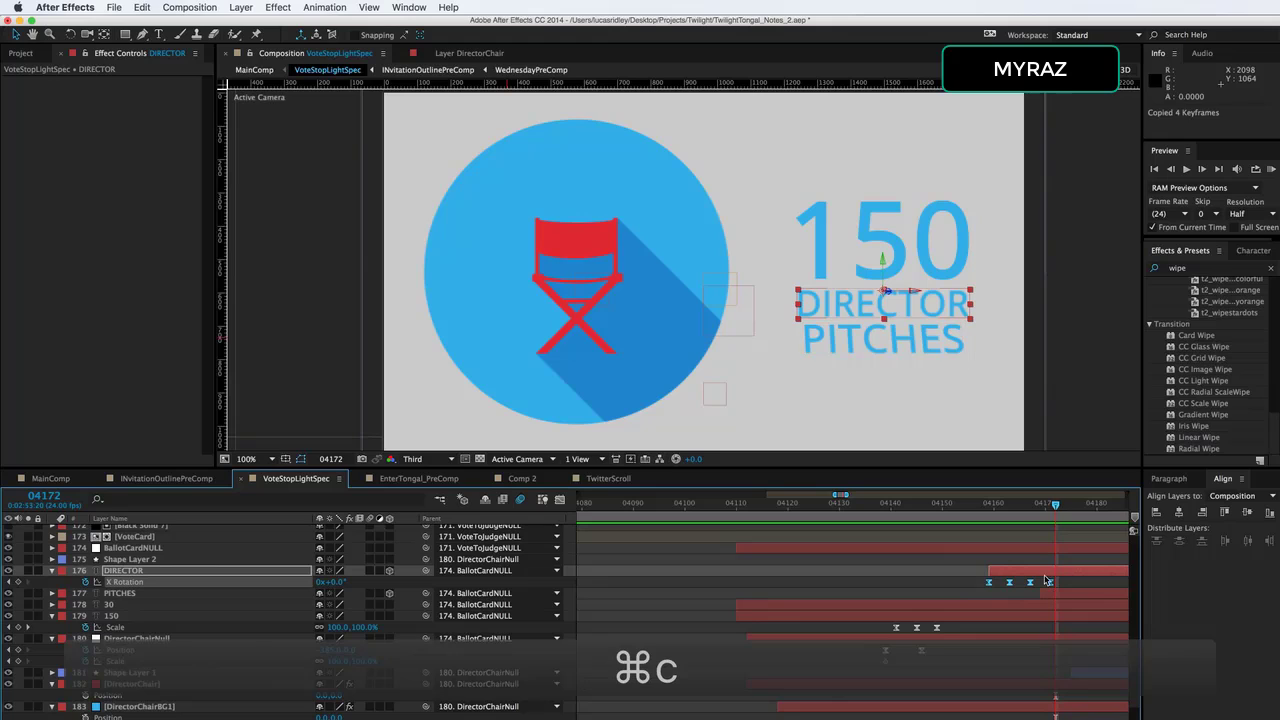
# Reveal the PITCHES layer's X Rotation keyframes and compare them with those of the DIRECTOR layer.
pyautogui.click(140, 593)
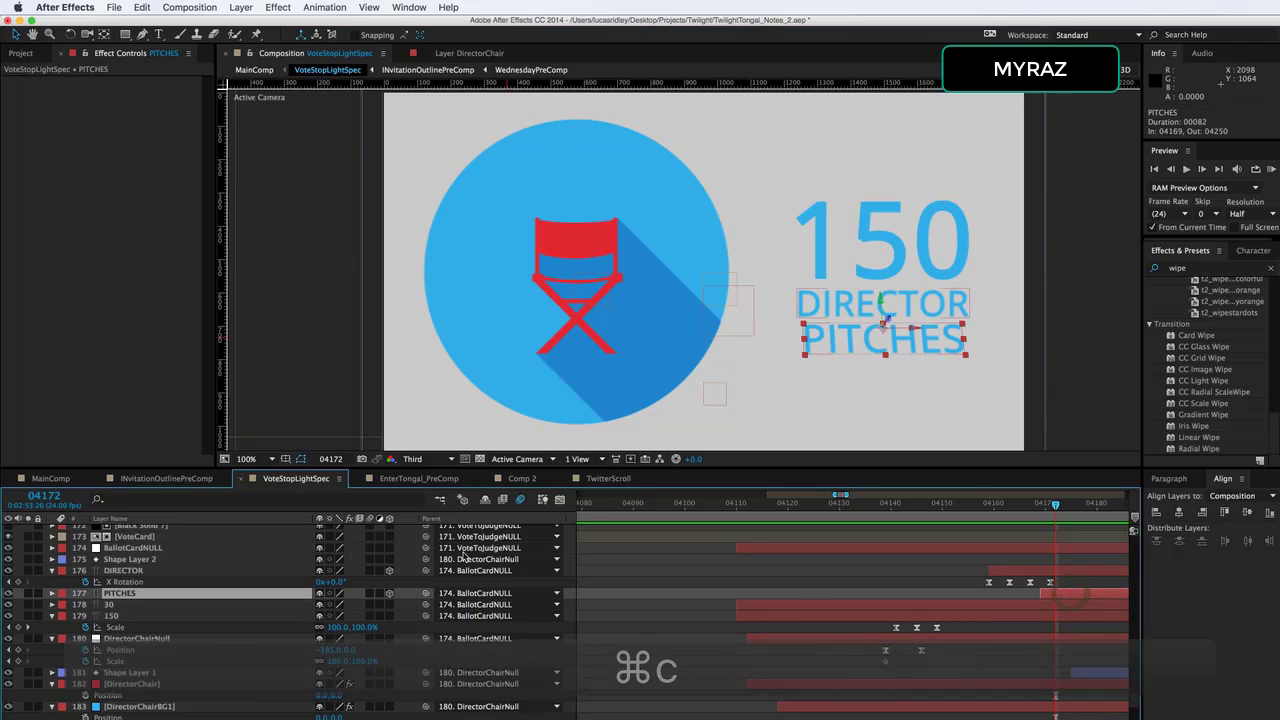
pyautogui.press('u')
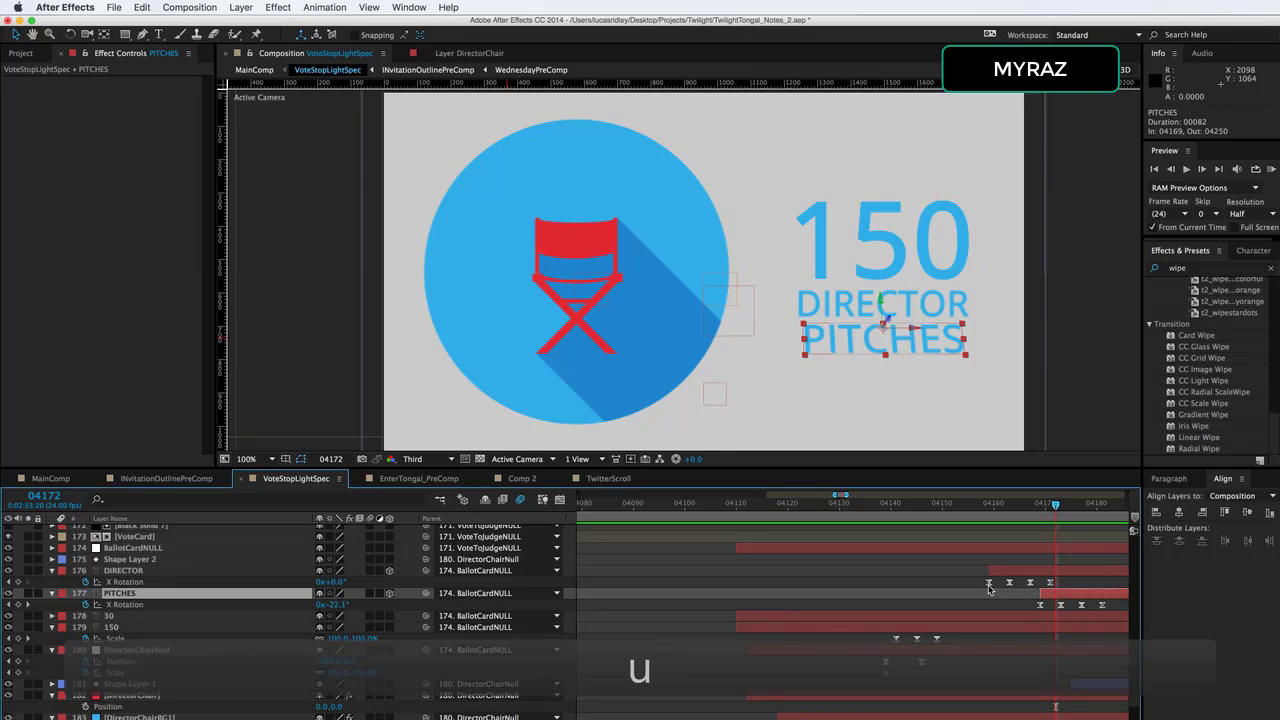
pyautogui.moveTo(975, 582); pyautogui.dragTo(1130, 612)
# Review Shape Layer 1's End animation between frames 04184 and 04208, and preview onward to the ballot box scene at frame 04236.
pyautogui.moveTo(997, 507)
pyautogui.mouseDown()
pyautogui.moveTo(1132, 512)
pyautogui.moveTo(738, 535)
pyautogui.moveTo(955, 548)
pyautogui.moveTo(866, 560)
pyautogui.moveTo(947, 562)
pyautogui.mouseUp()
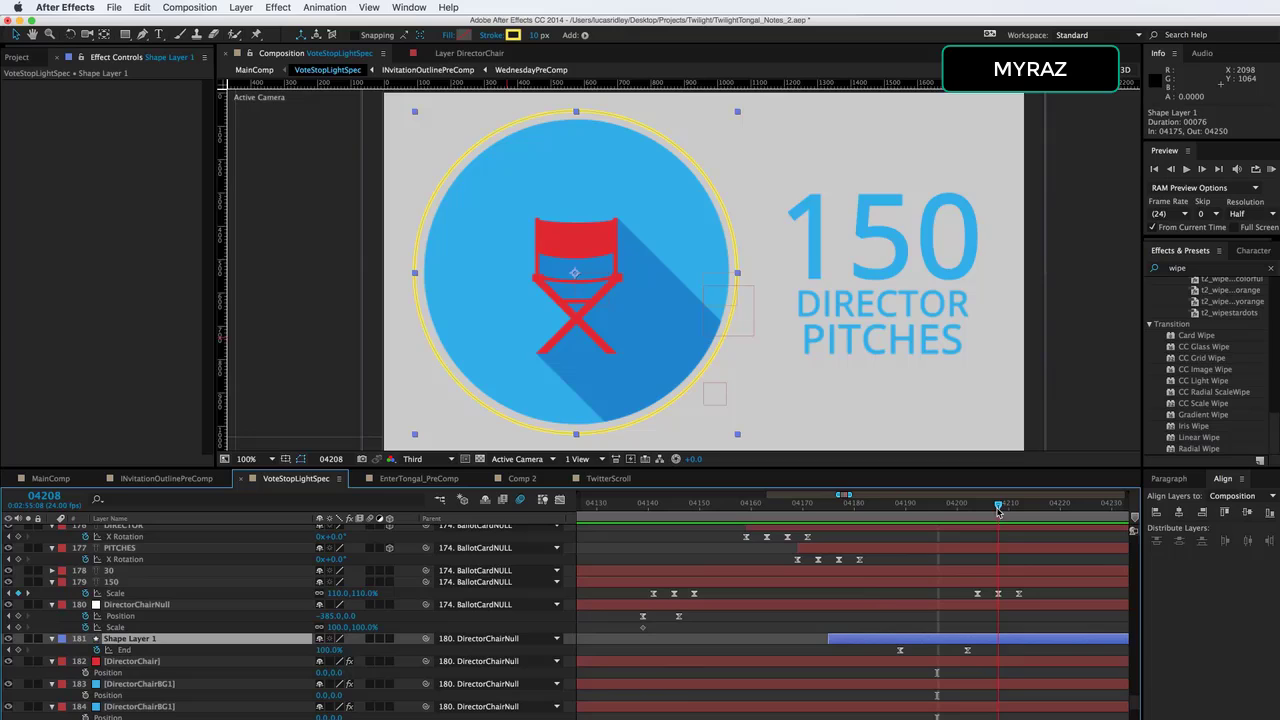
pyautogui.moveTo(997, 511); pyautogui.dragTo(884, 519)
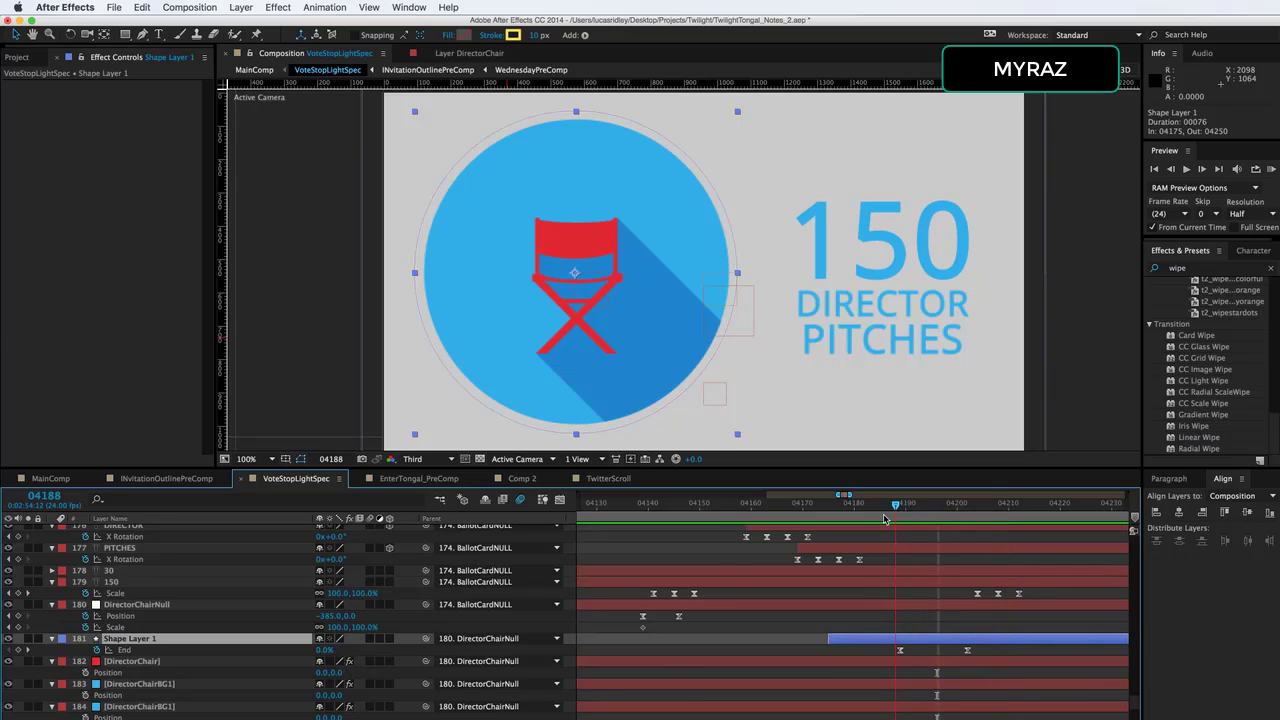
pyautogui.click(872, 624)
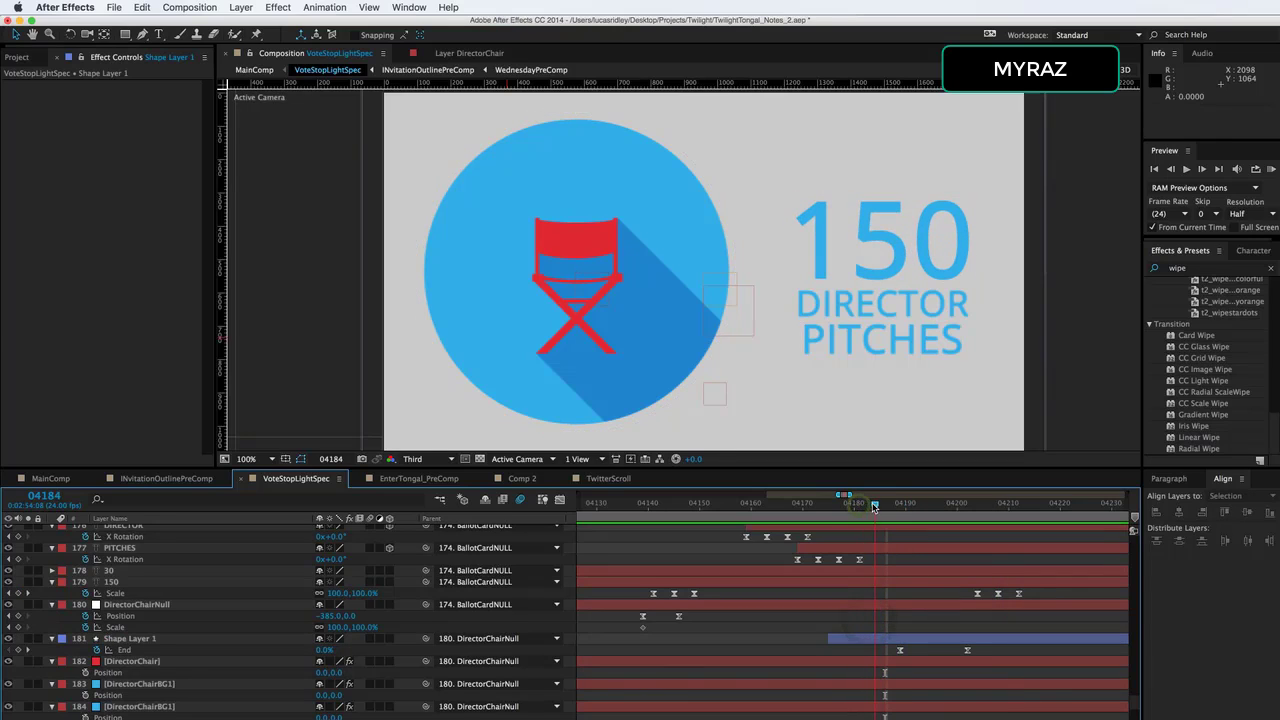
pyautogui.moveTo(873, 507)
pyautogui.mouseDown()
pyautogui.moveTo(1028, 522)
pyautogui.moveTo(982, 530)
pyautogui.moveTo(1120, 535)
pyautogui.moveTo(1067, 540)
pyautogui.moveTo(1132, 530)
pyautogui.moveTo(638, 548)
pyautogui.moveTo(674, 553)
pyautogui.mouseUp()
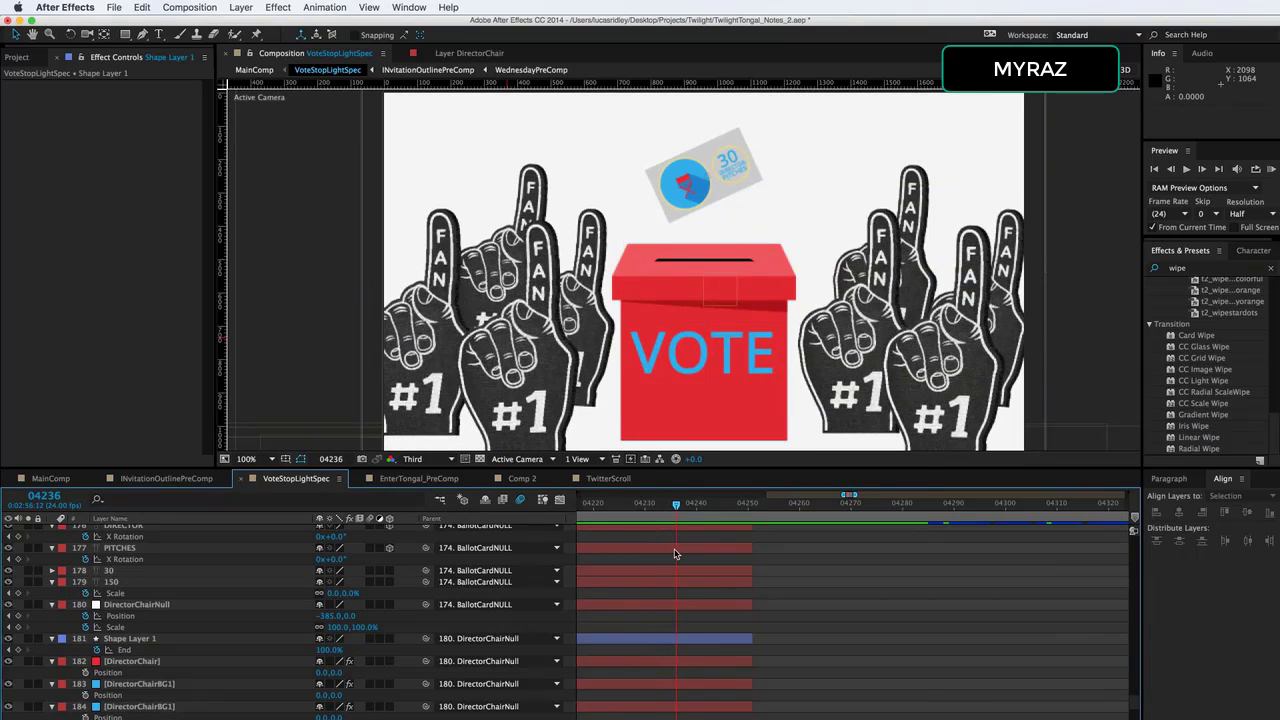
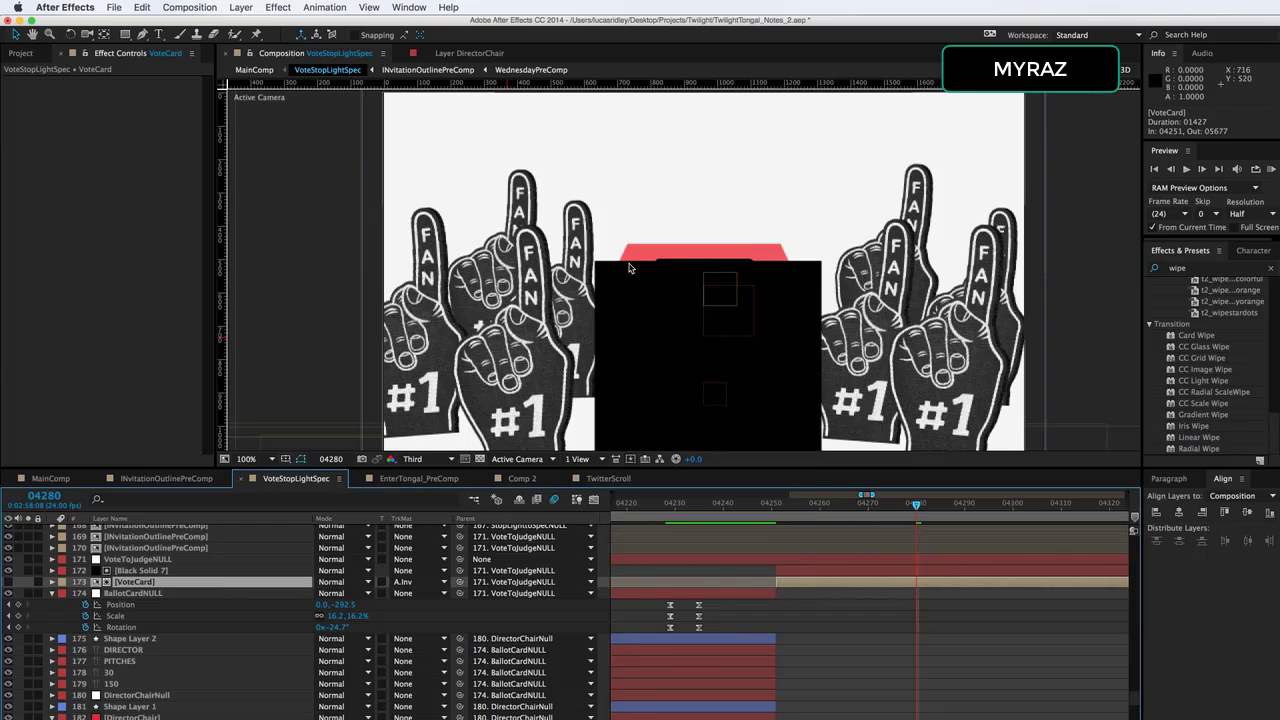
# Try moving the upper corner of the mask on Black Solid 7, and undo the path edit.
pyautogui.click(150, 571)
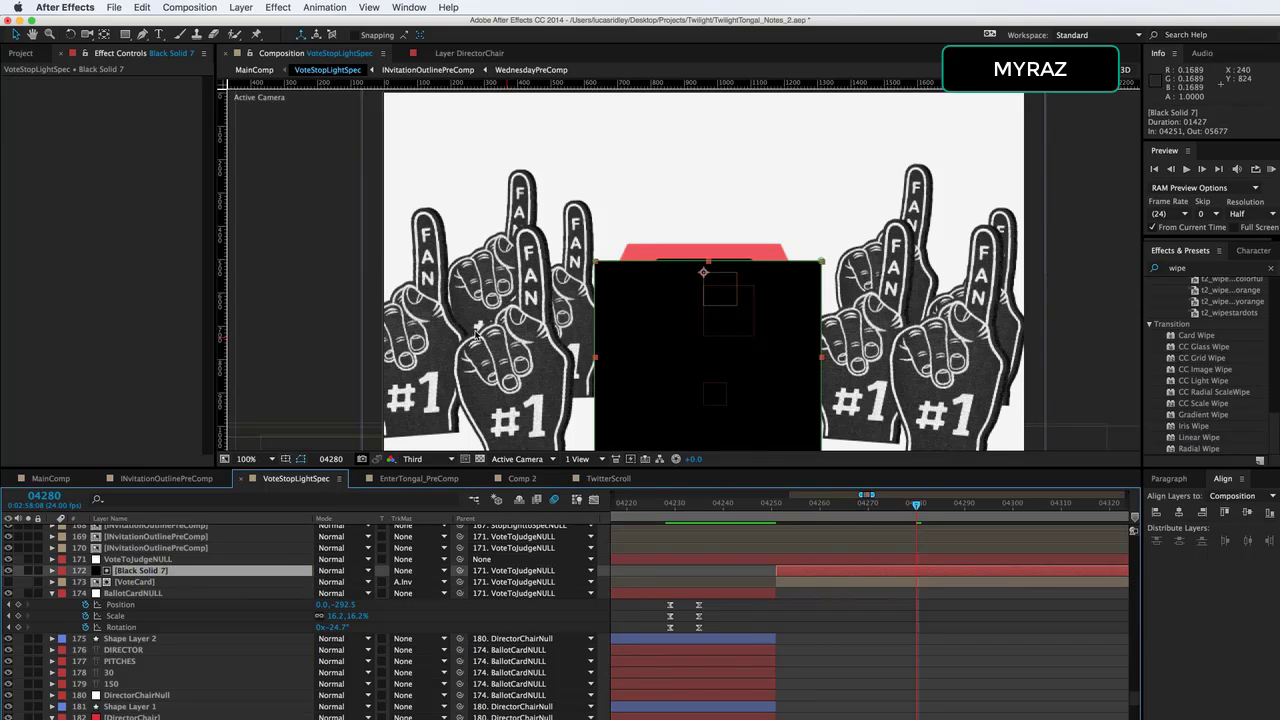
pyautogui.moveTo(597, 264); pyautogui.dragTo(640, 252)
pyautogui.press('super+z')
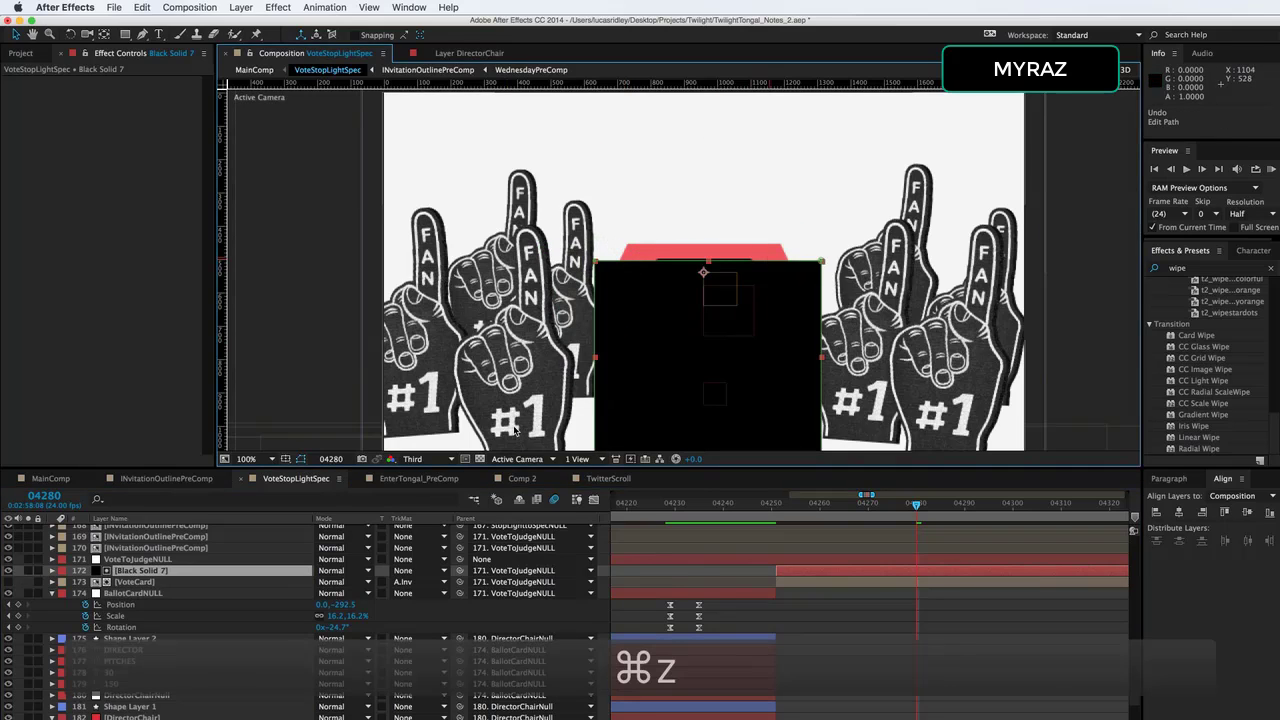
# Remove the track matte from the VoteCard layer, hide Black Solid 7, and make VoteCard visible.
pyautogui.click(150, 583)
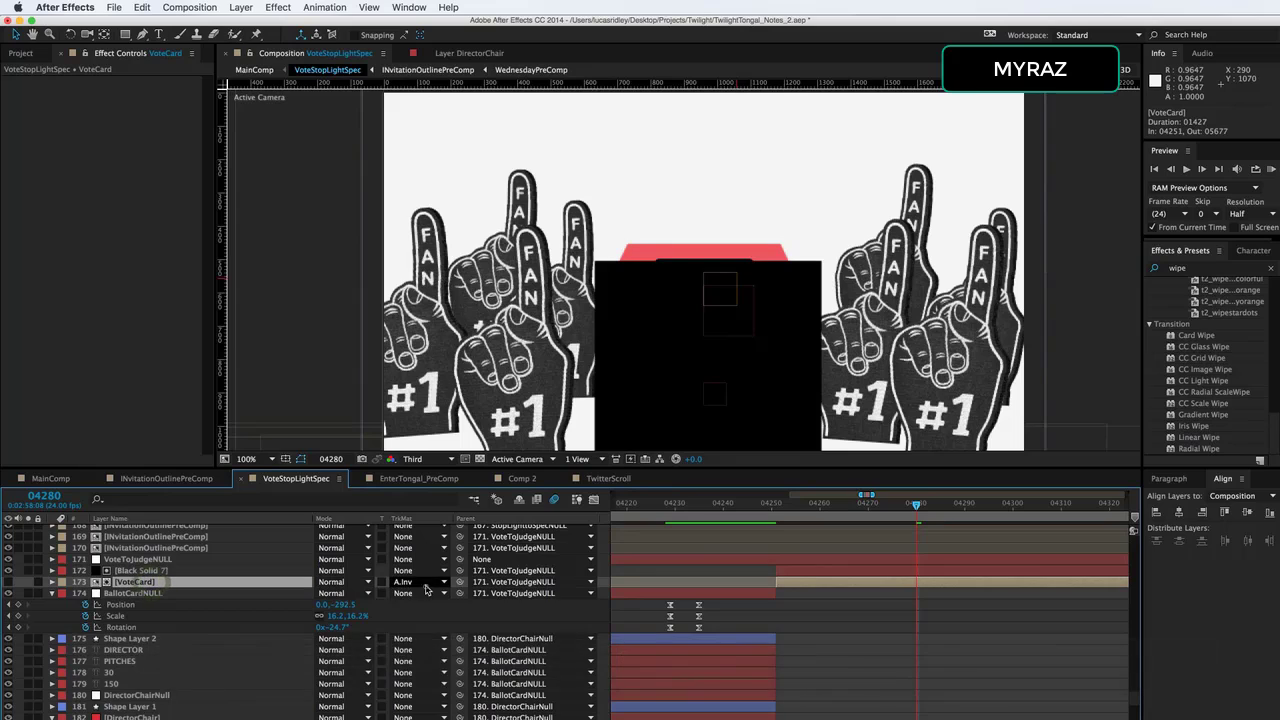
pyautogui.click(403, 582)
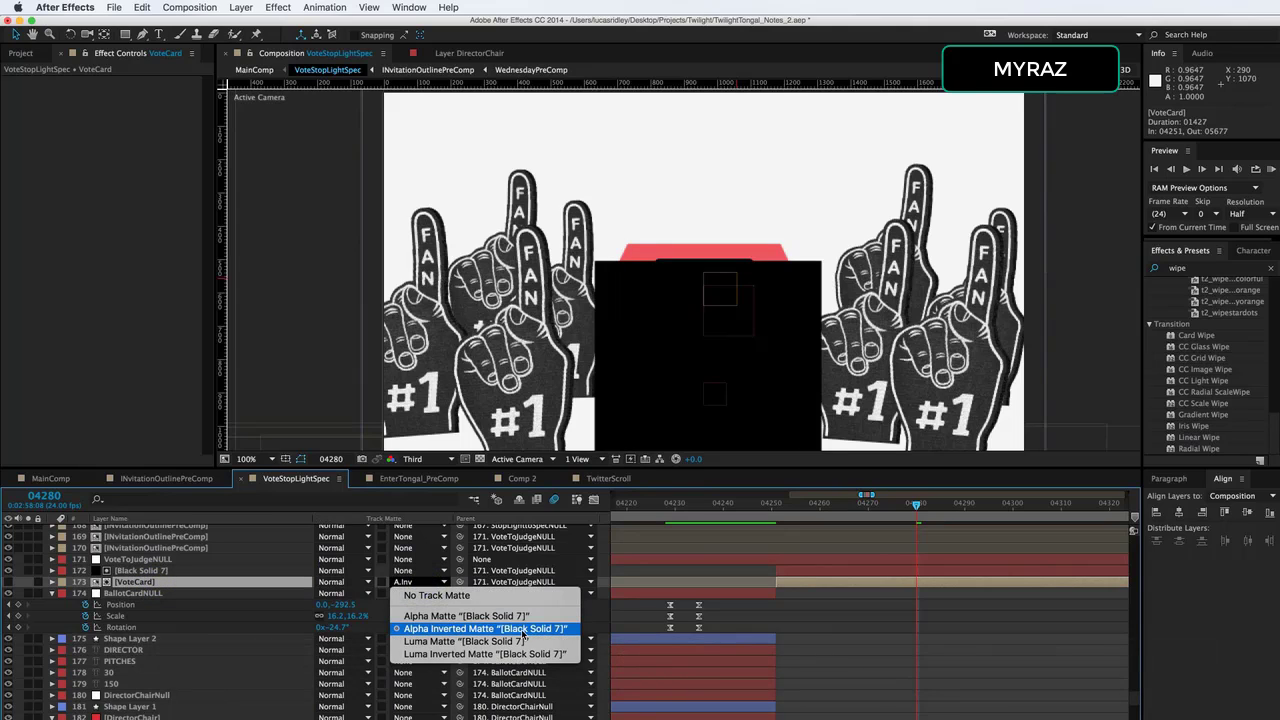
pyautogui.click(521, 596)
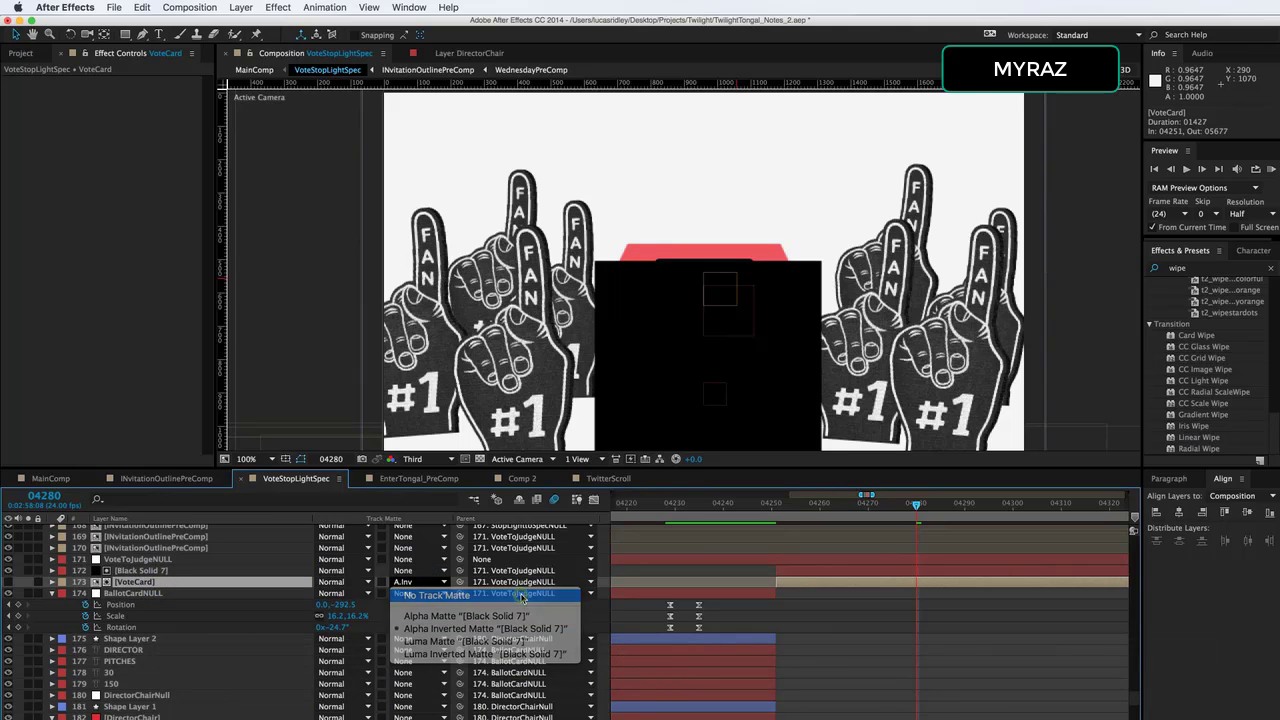
pyautogui.click(10, 571)
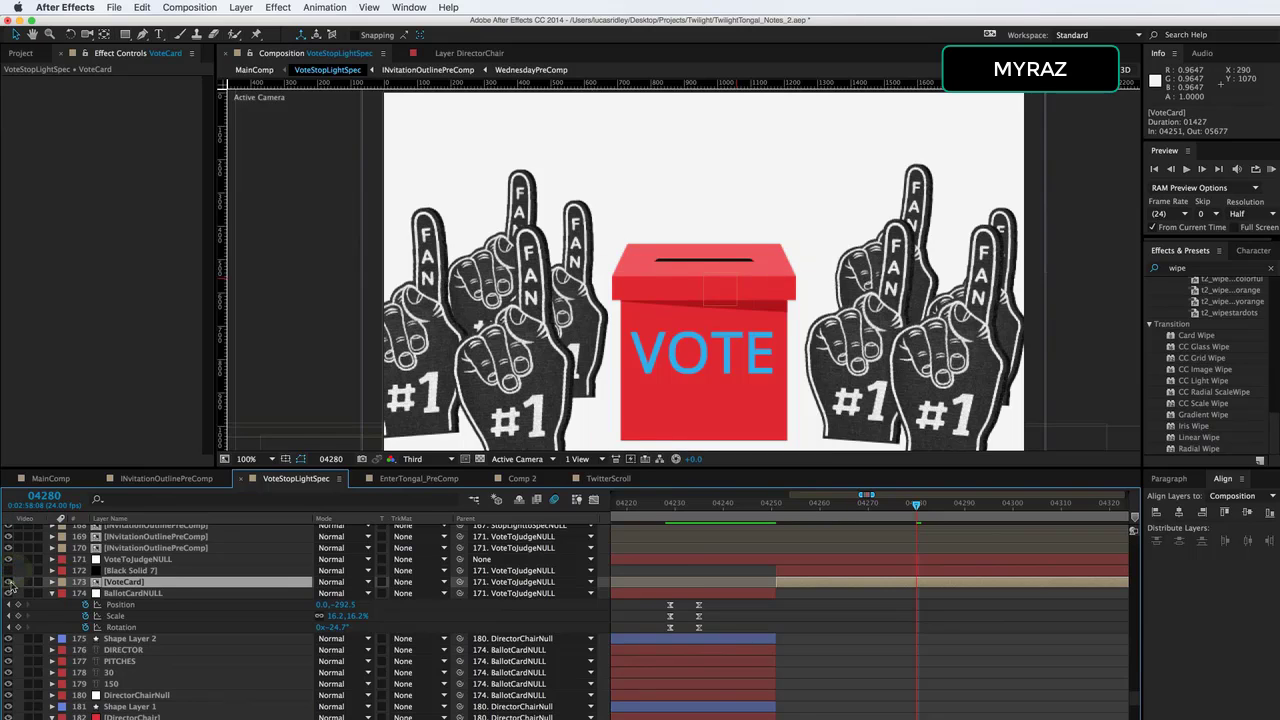
pyautogui.click(10, 583)
# Review the unmatted card's drop over the box, inspect the VoteCard precomp, and return to VoteStopLightSpec at frame 04282.
pyautogui.moveTo(912, 506)
pyautogui.mouseDown()
pyautogui.moveTo(900, 511)
pyautogui.moveTo(928, 509)
pyautogui.moveTo(904, 510)
pyautogui.mouseUp()
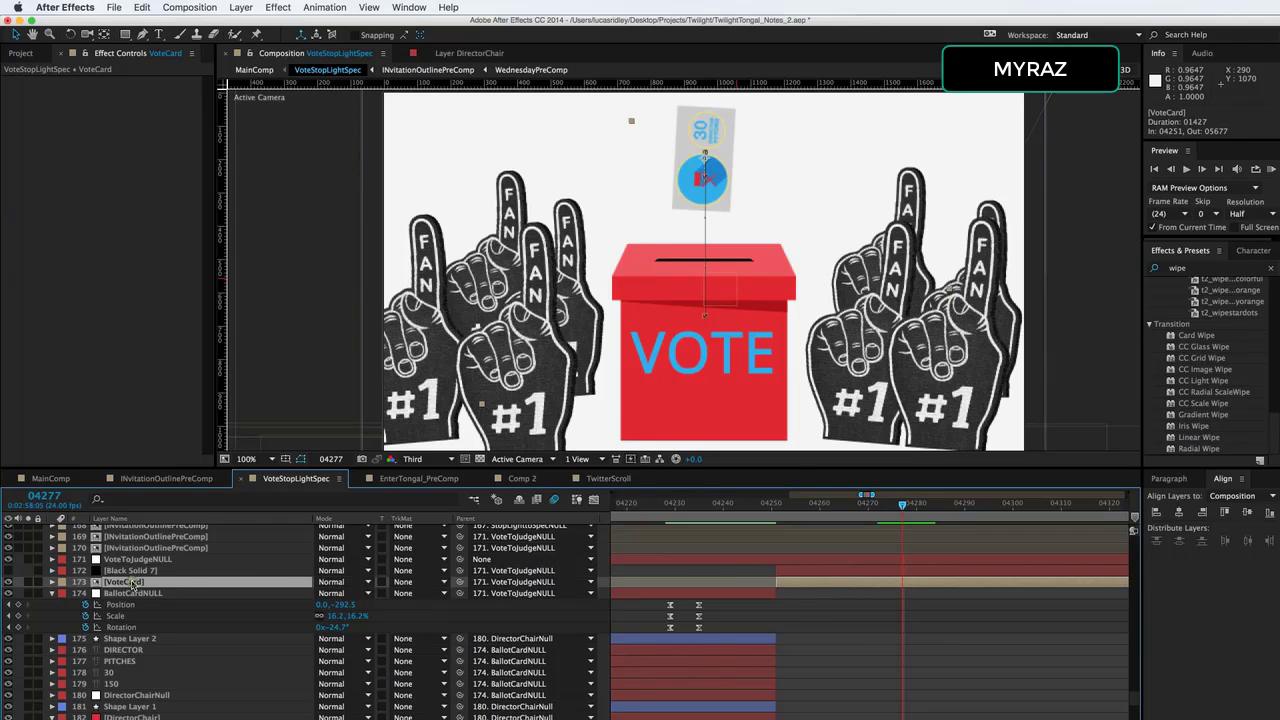
pyautogui.doubleClick(130, 583)
pyautogui.moveTo(832, 506); pyautogui.dragTo(945, 550)
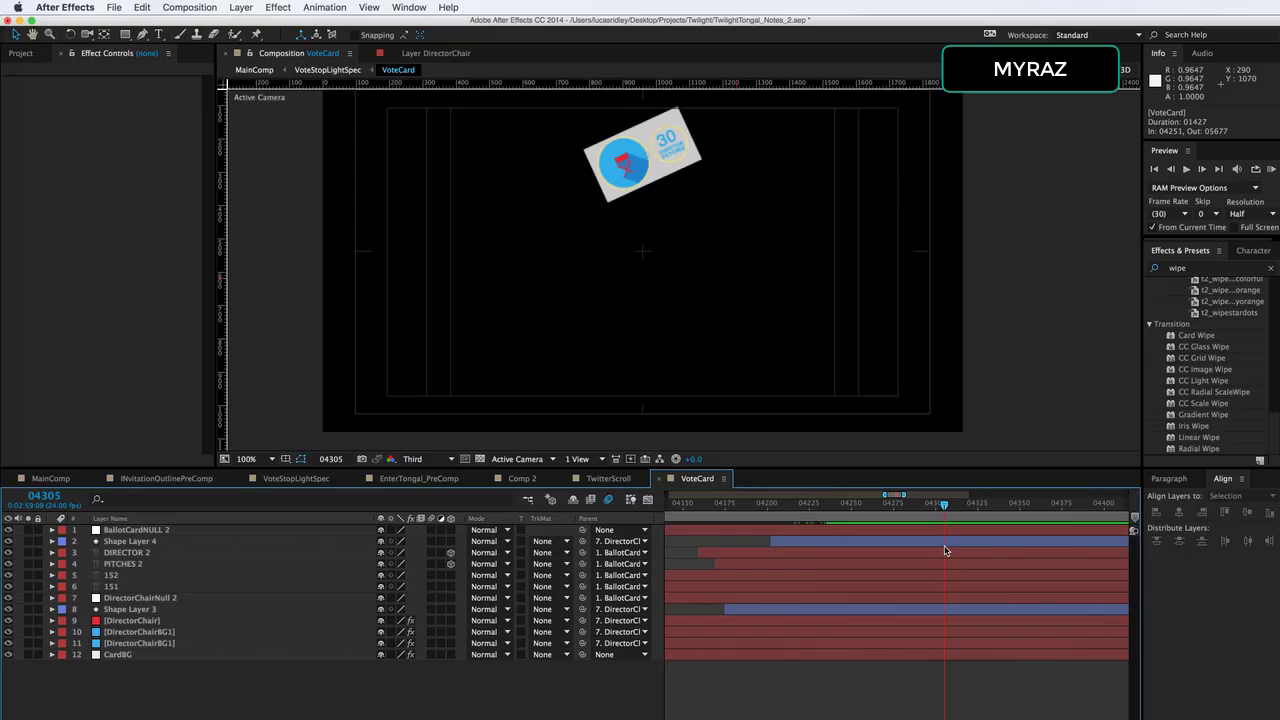
pyautogui.click(267, 481)
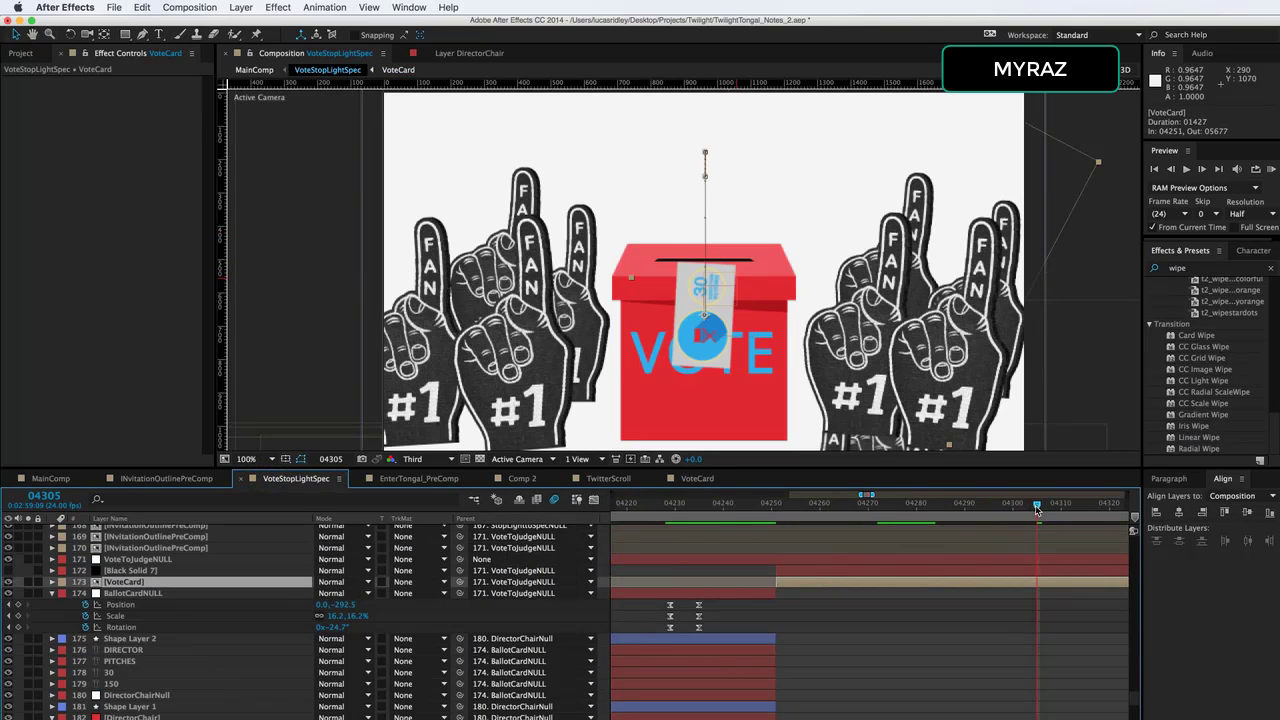
pyautogui.moveTo(1036, 510); pyautogui.dragTo(926, 528)
# Turn on Black Solid 7, set VoteCard's track matte to Alpha Inverted Matte "Black Solid 7", and check the drop back to frame 04265.
pyautogui.click(130, 570)
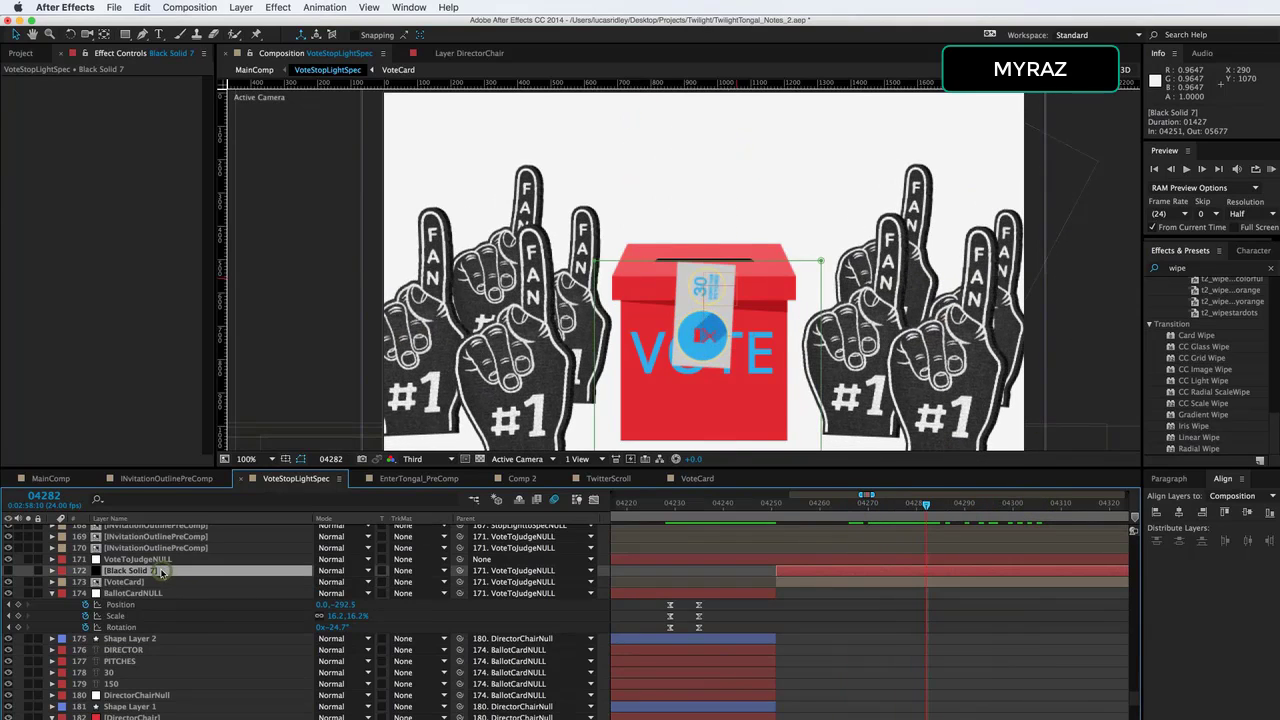
pyautogui.click(8, 570)
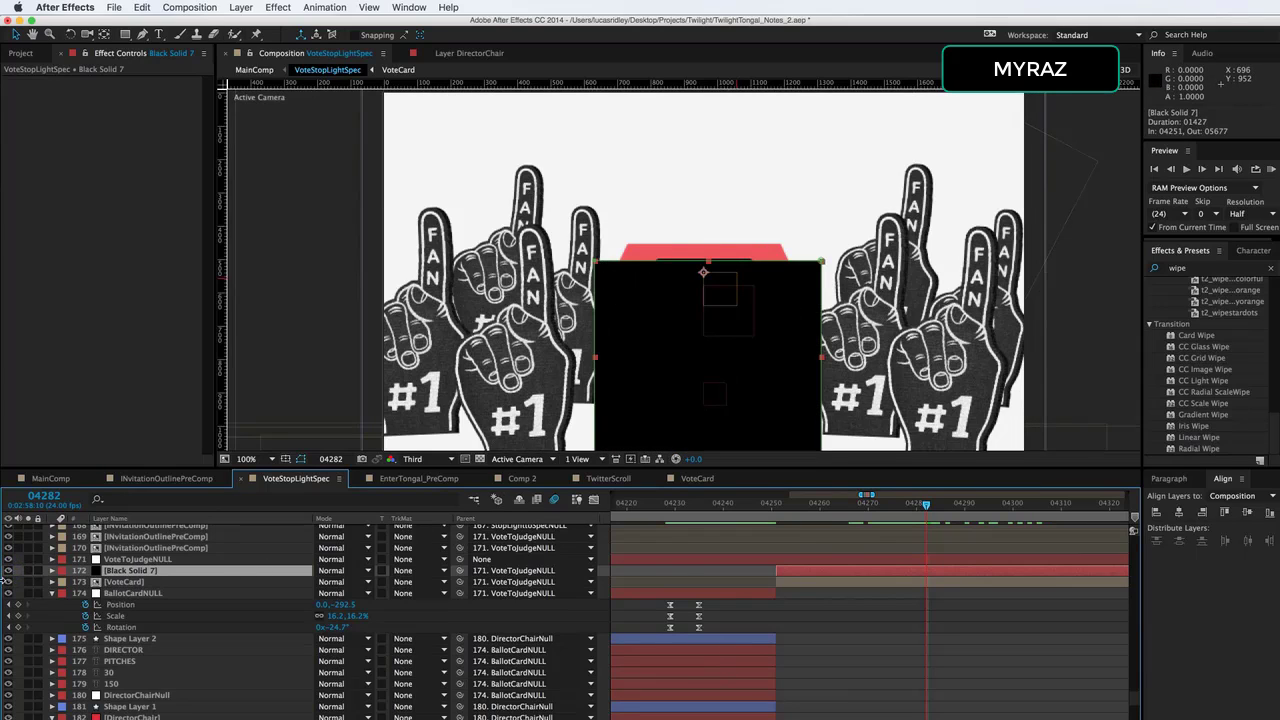
pyautogui.click(443, 582)
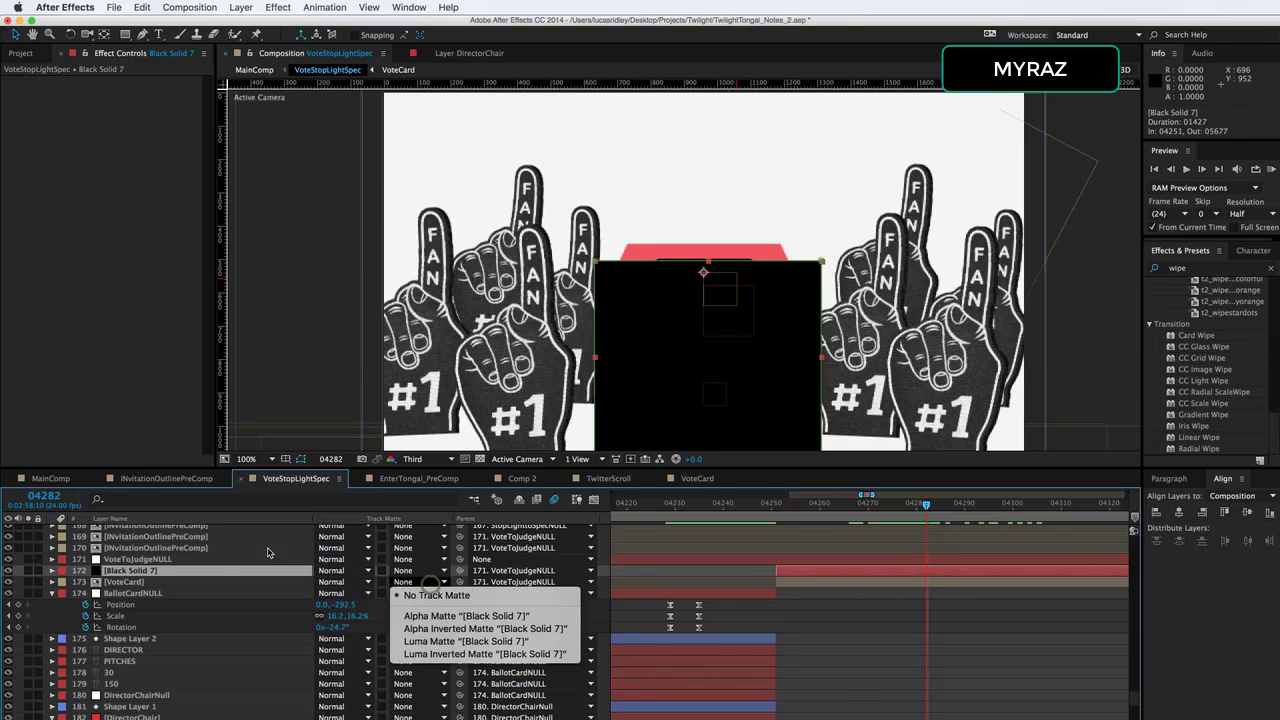
pyautogui.click(505, 629)
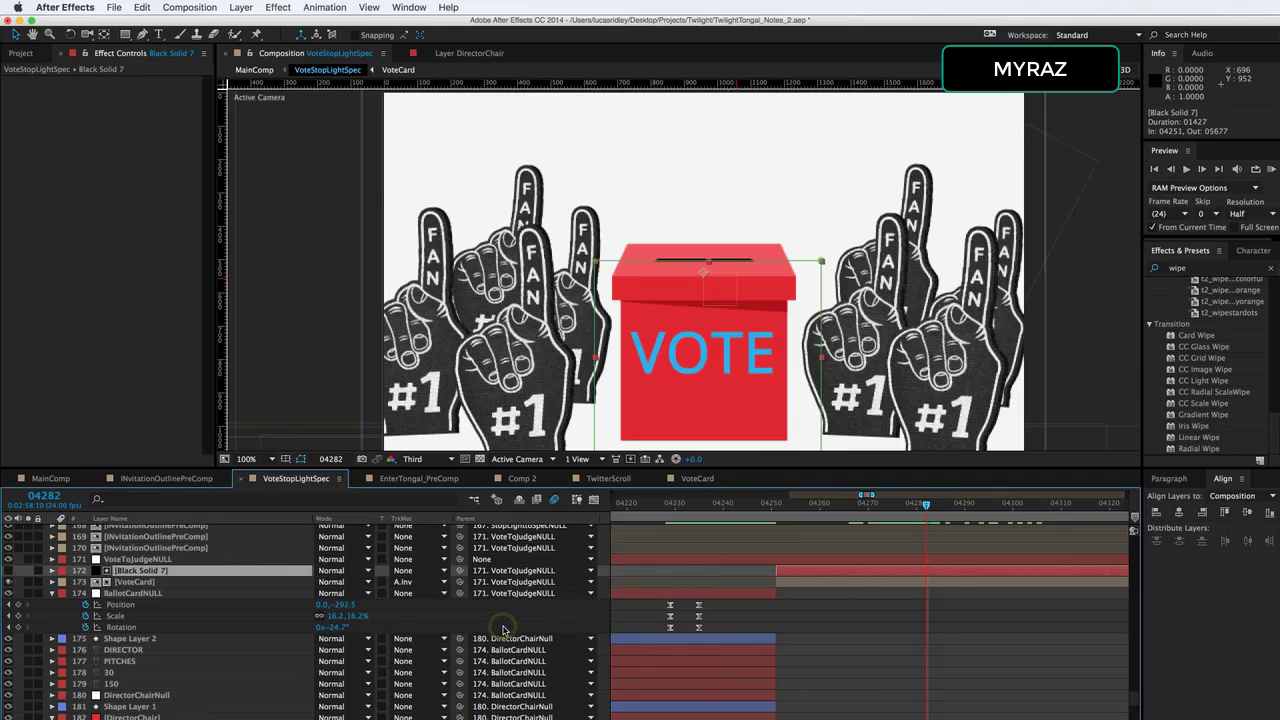
pyautogui.moveTo(926, 508); pyautogui.dragTo(844, 510)
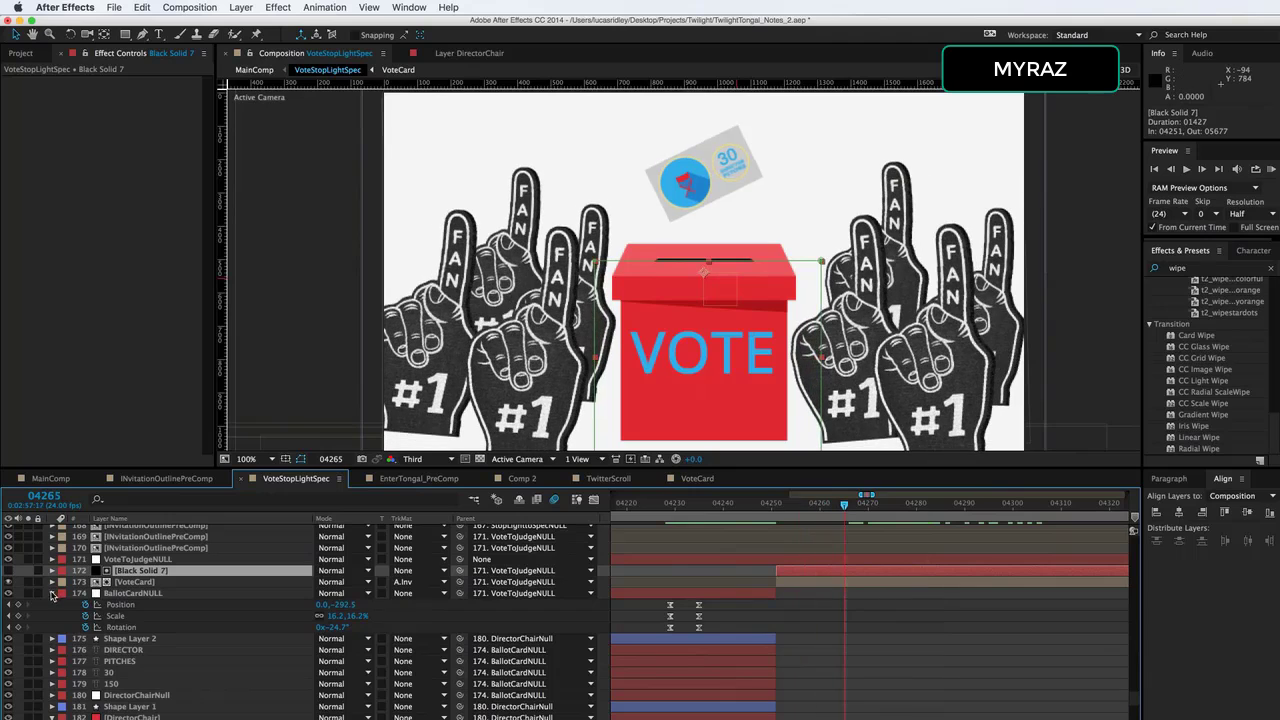
# Collapse BallotCardNULL, review the foam fingers between frames 04269 and 04261, and check the front FanFingersLeft layer for keyframes.
pyautogui.click(52, 594)
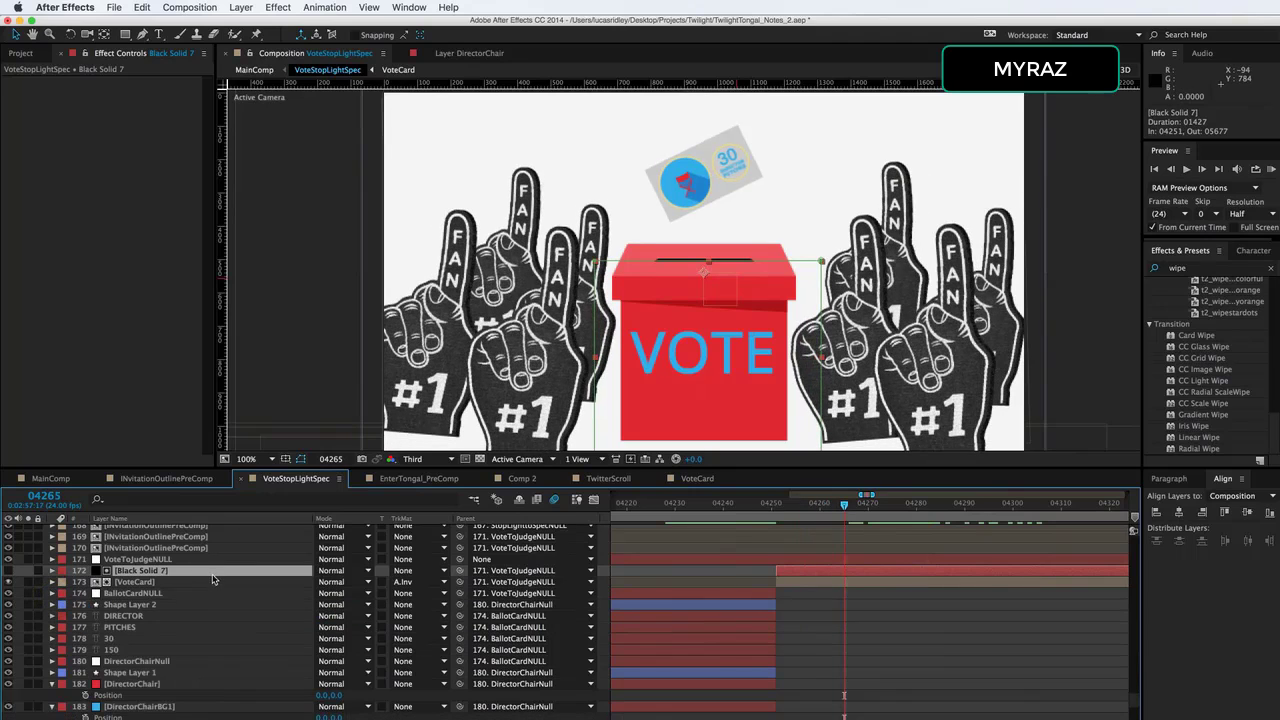
pyautogui.scroll(6, 212, 580)
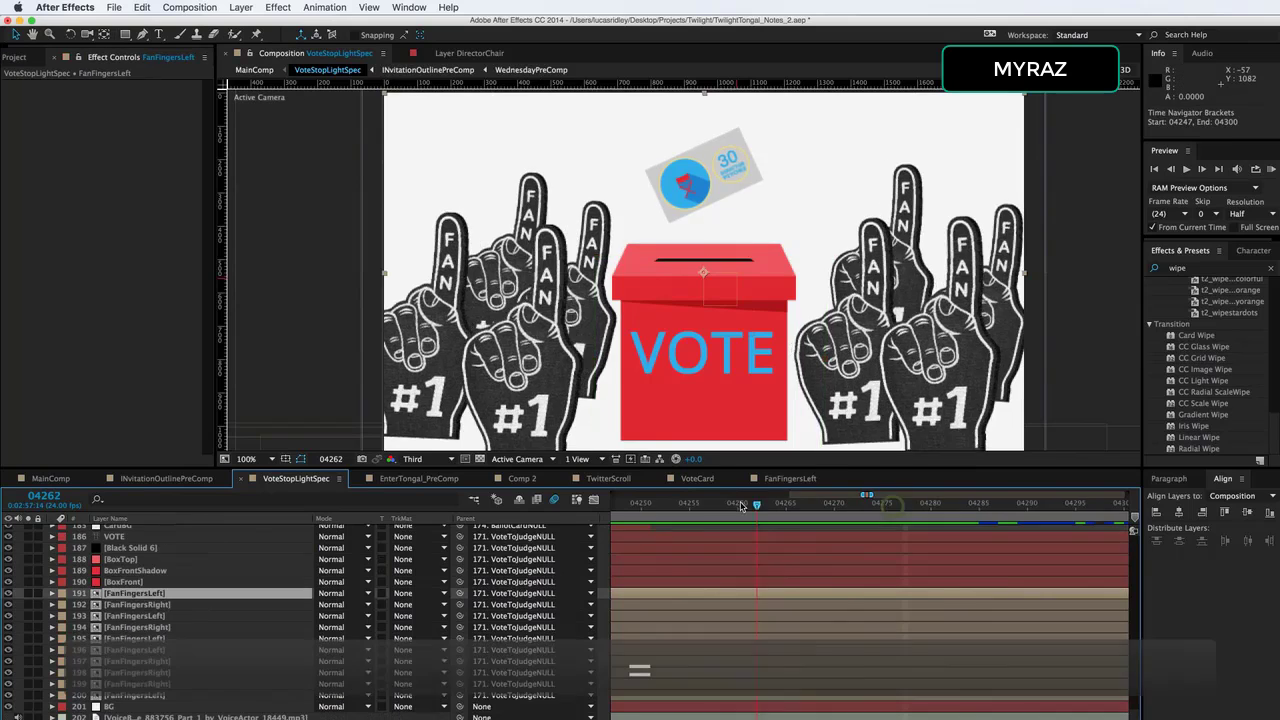
pyautogui.moveTo(755, 509); pyautogui.dragTo(825, 511)
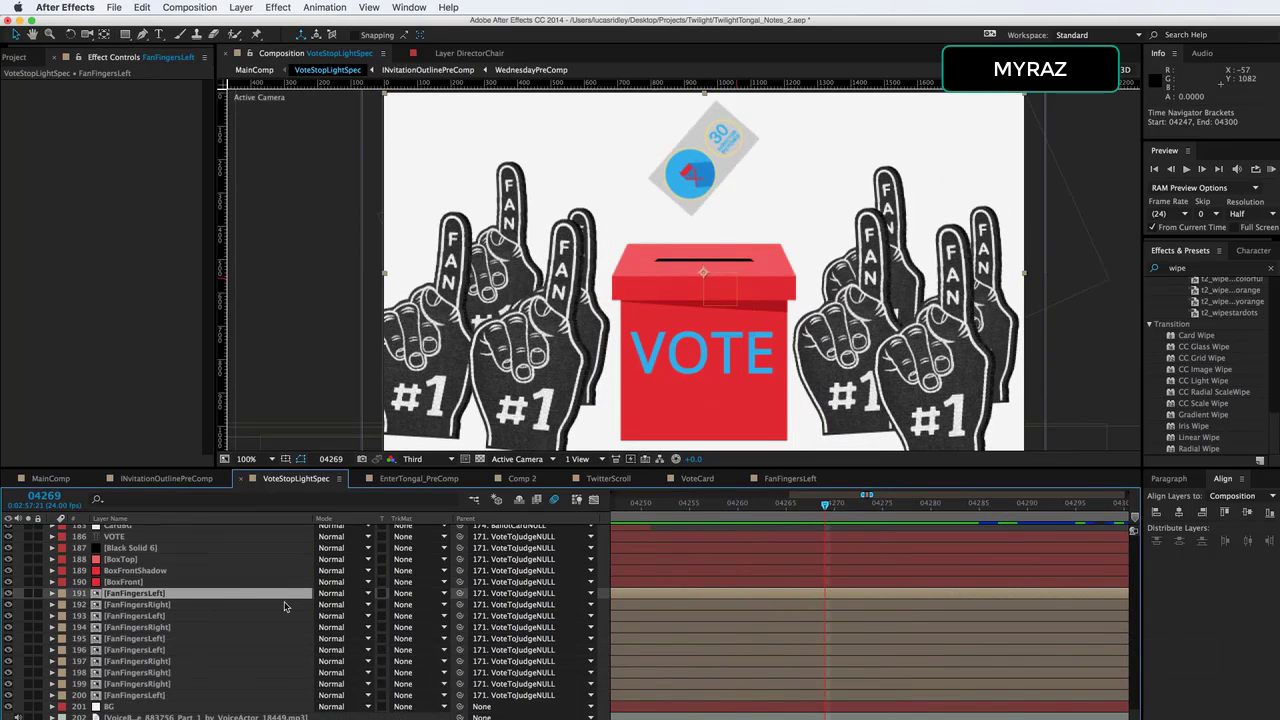
pyautogui.click(127, 606)
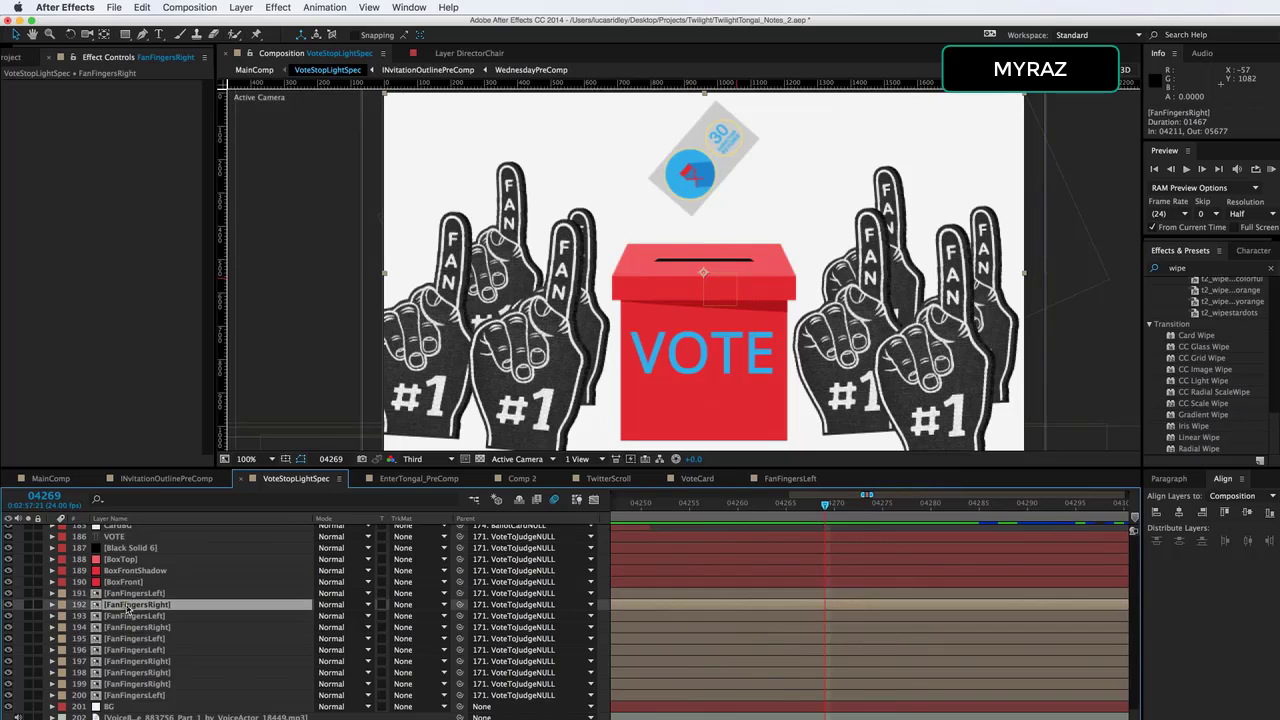
pyautogui.click(135, 594)
pyautogui.press('u')
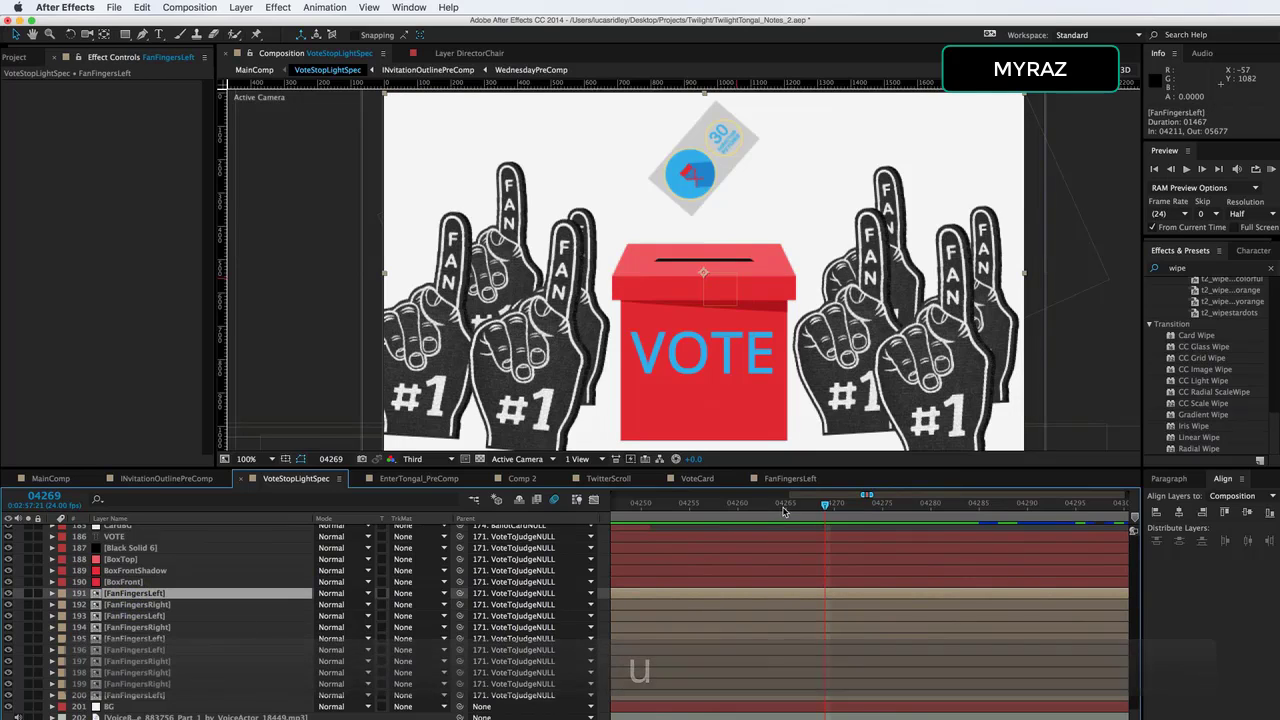
pyautogui.moveTo(784, 511); pyautogui.dragTo(748, 505)
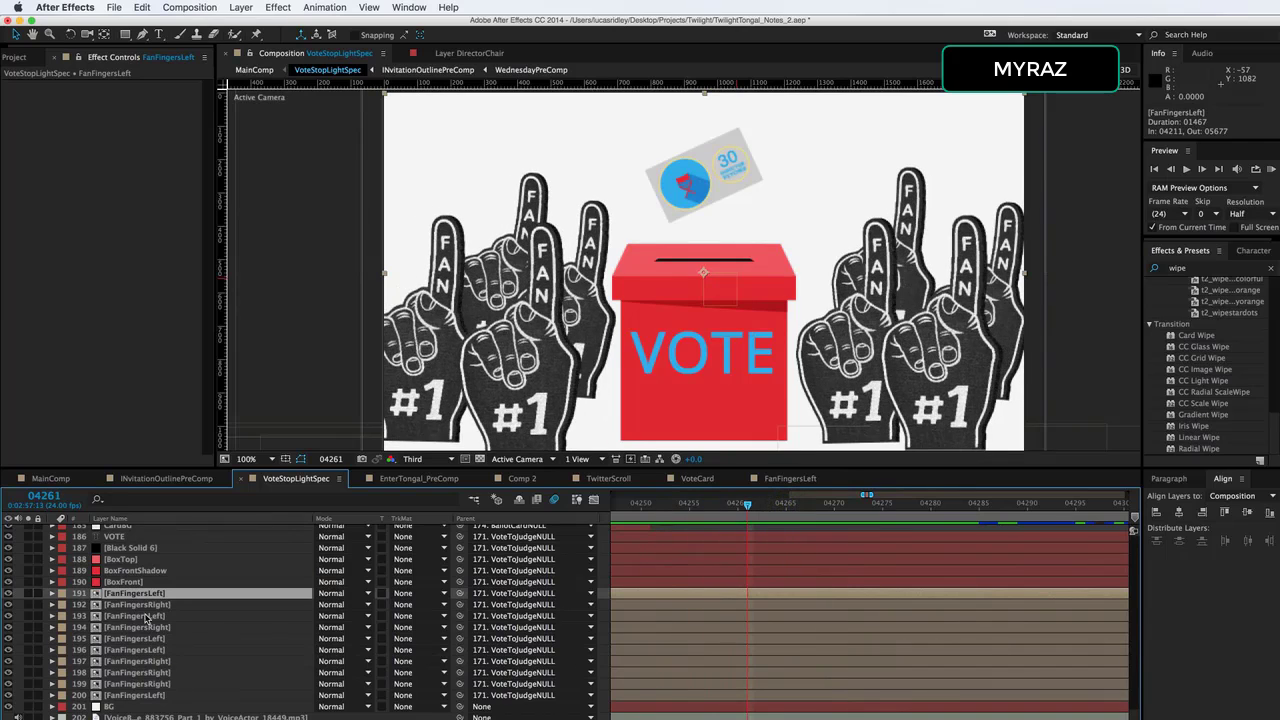
# Open the FanFingersLeft precomp and reveal the keyframes of all four FoamFinger.png layers.
pyautogui.doubleClick(125, 595)
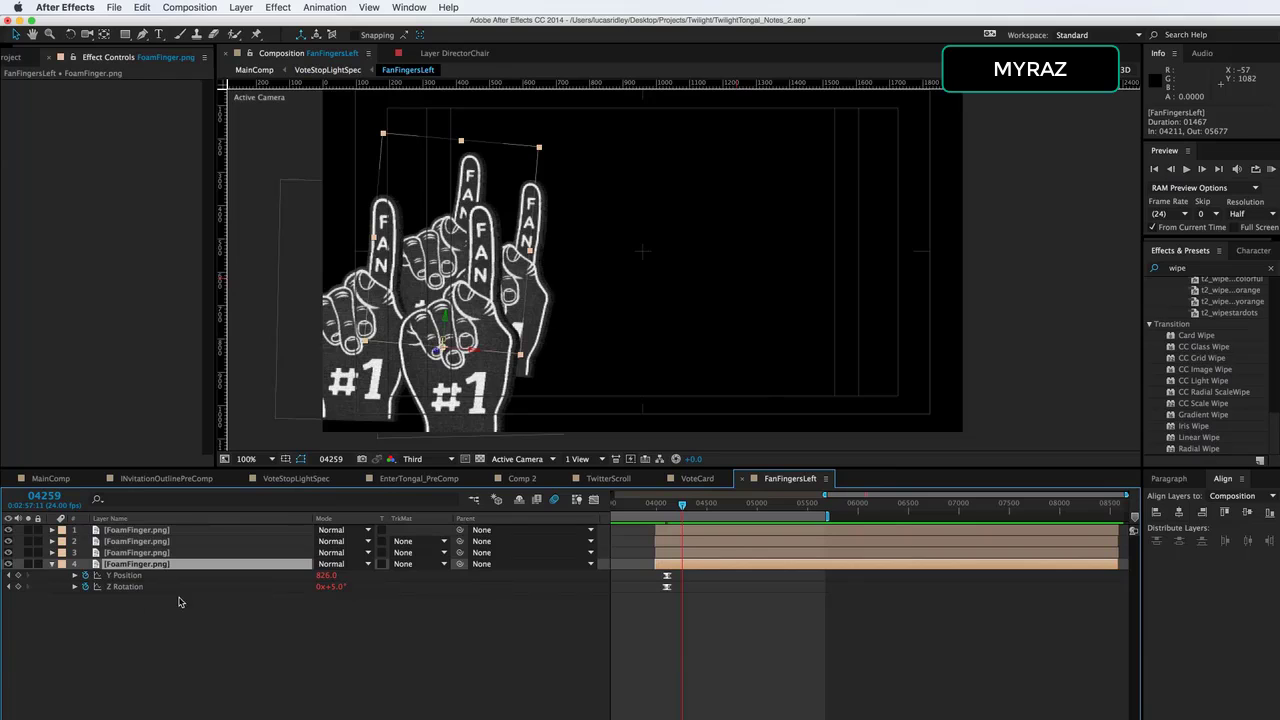
pyautogui.click(182, 531)
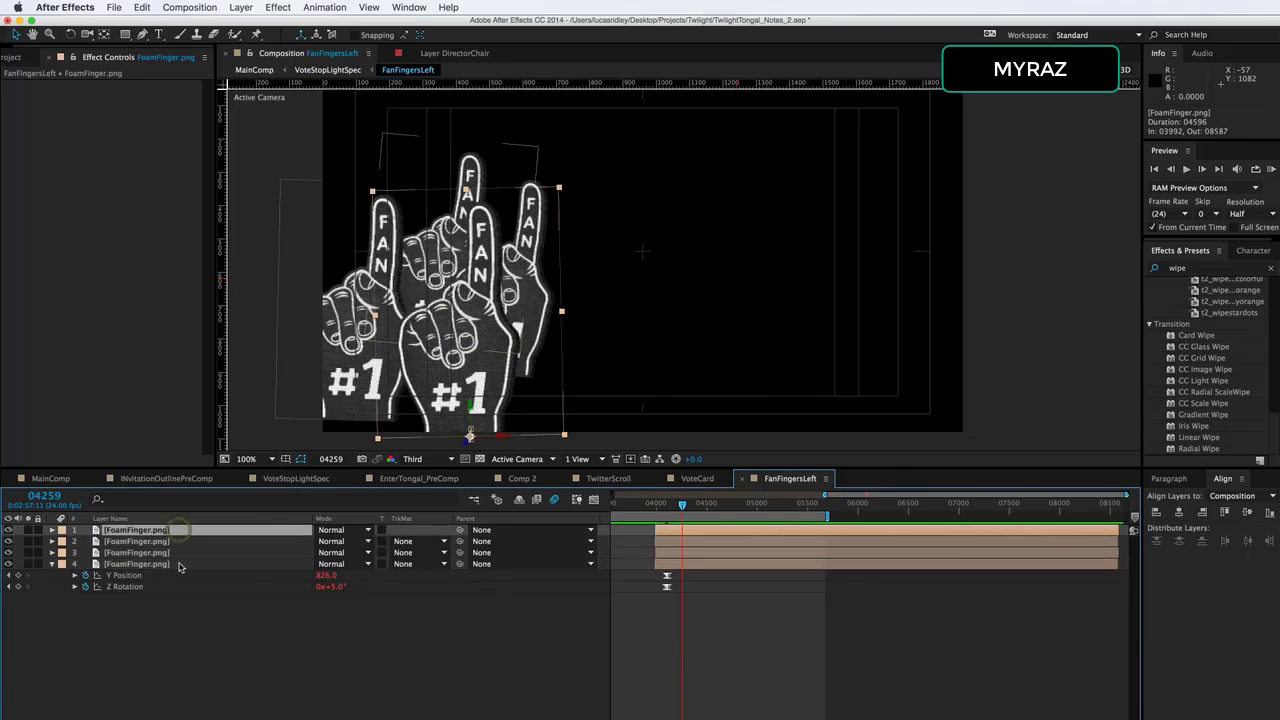
pyautogui.keyDown('shift'); pyautogui.click(178, 564); pyautogui.keyUp('shift')
pyautogui.press('u')
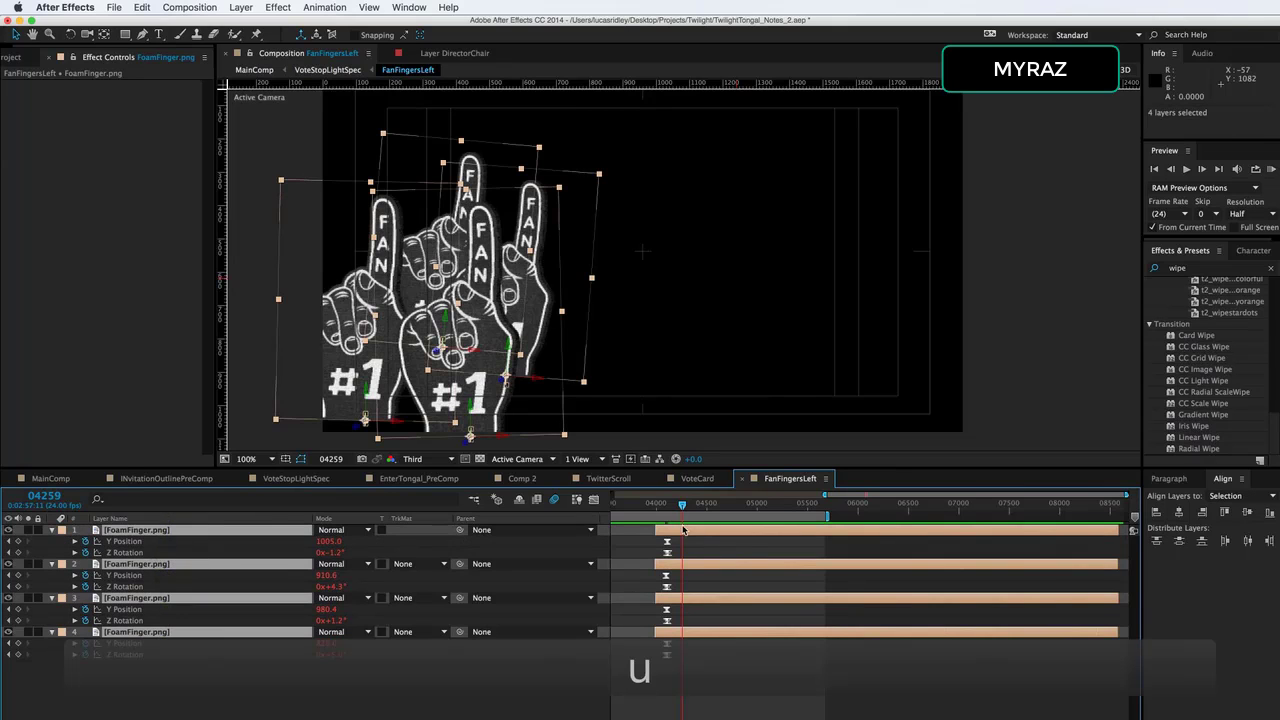
# Examine the timing of the foam fingers' Y Position and Z Rotation keyframes around frame 04118 and preview the motion.
pyautogui.moveTo(667, 506); pyautogui.dragTo(669, 505)
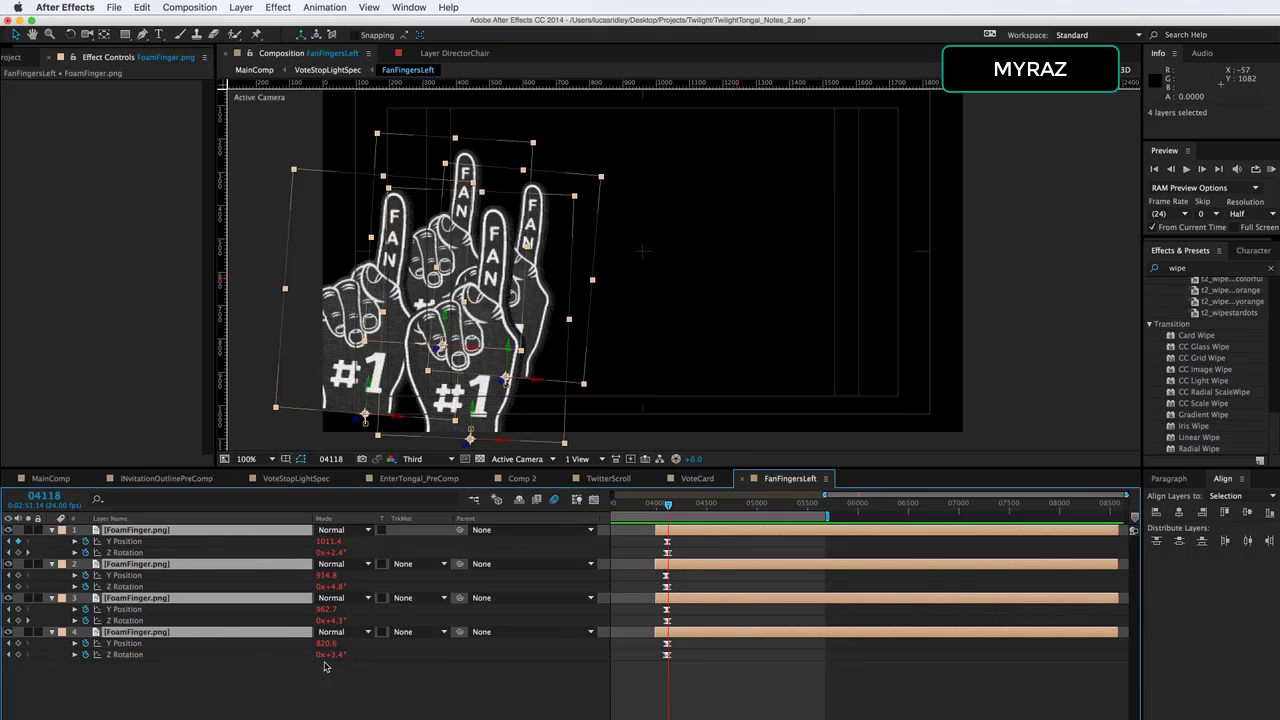
pyautogui.press('=')
pyautogui.press('=')
pyautogui.press('=')
pyautogui.press('=')
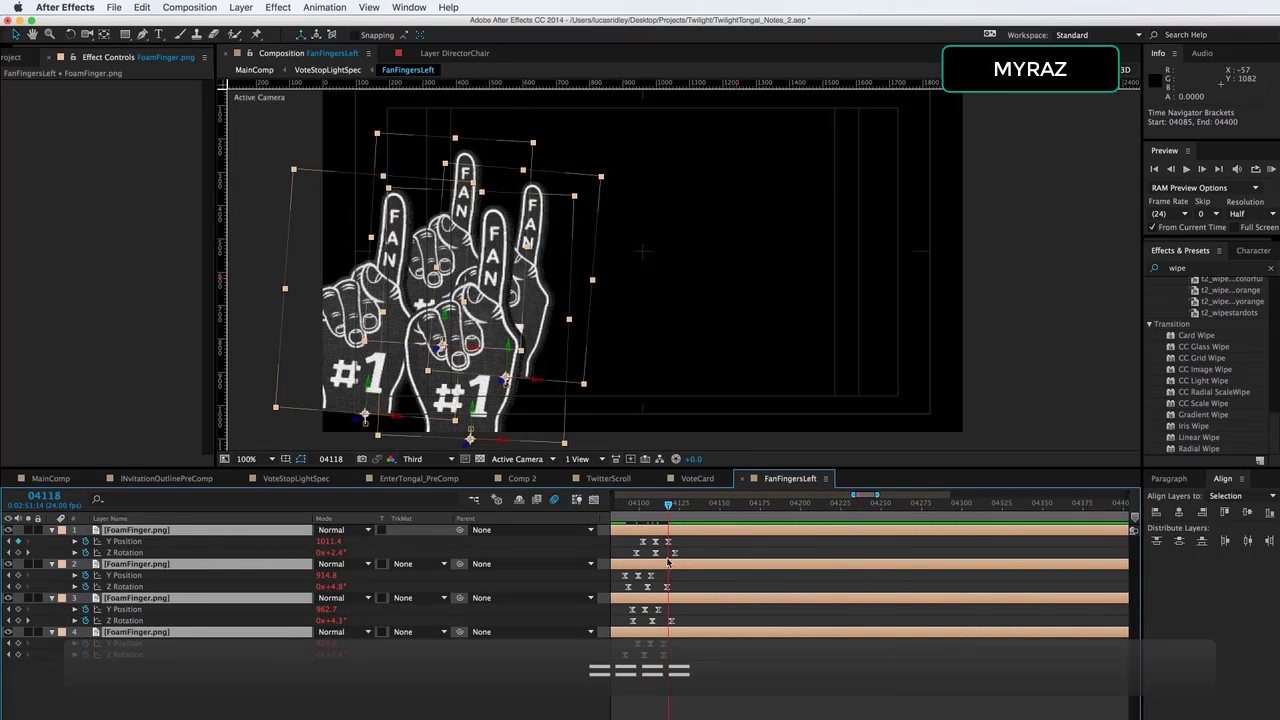
pyautogui.press('space')
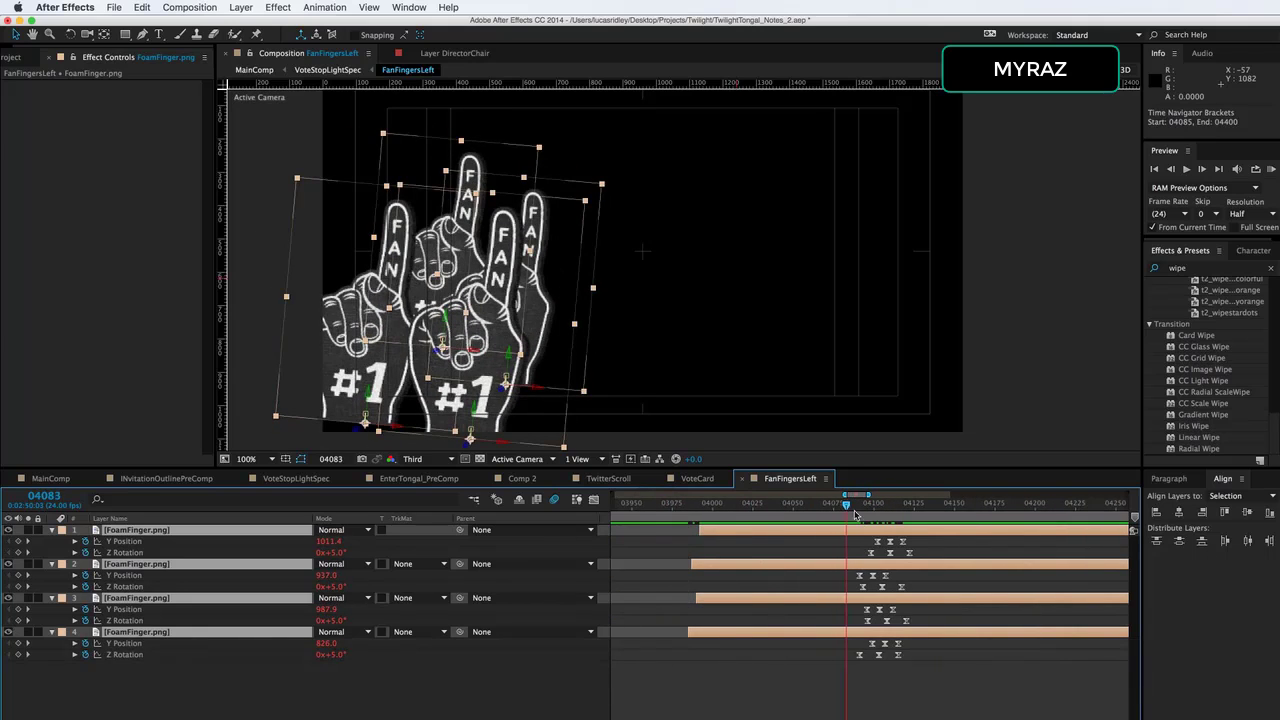
# Duplicate the topmost FoamFinger.png layer and delete all Y Position and Z Rotation keyframes from the copy.
pyautogui.click(272, 677)
pyautogui.click(140, 530)
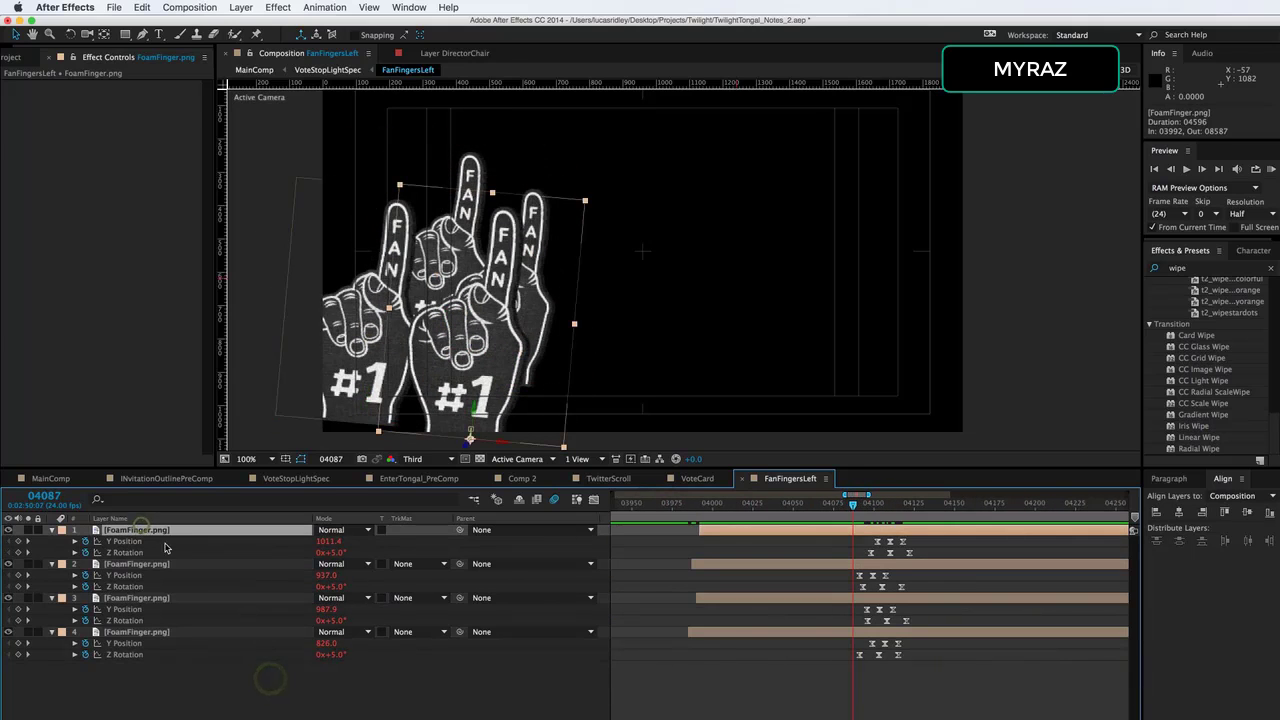
pyautogui.press('super+d')
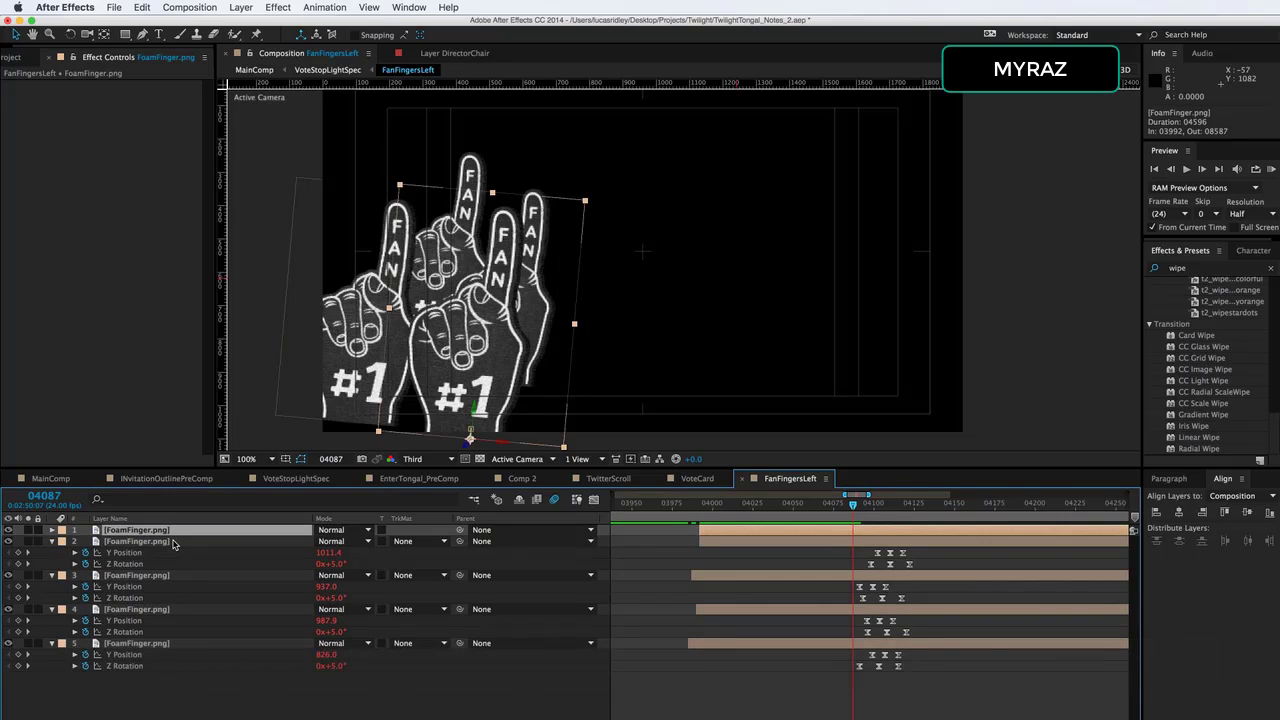
pyautogui.press('u')
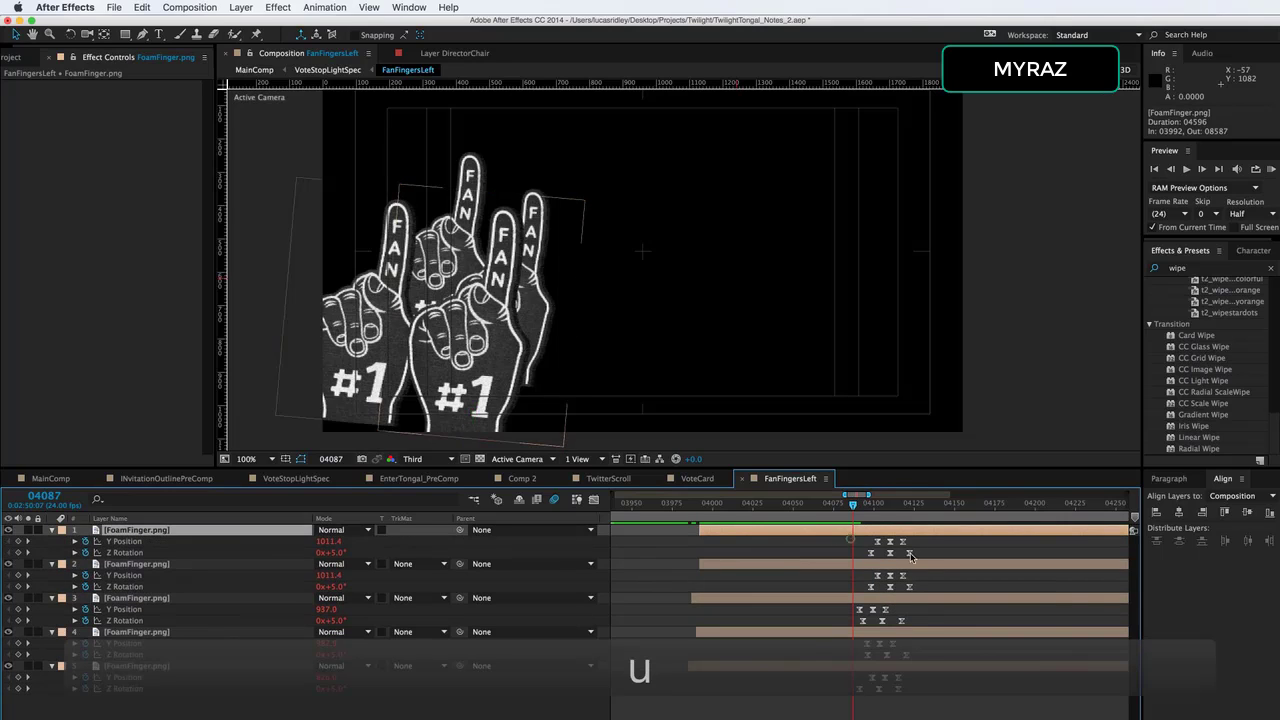
pyautogui.moveTo(838, 537); pyautogui.dragTo(936, 556)
pyautogui.press('Delete')
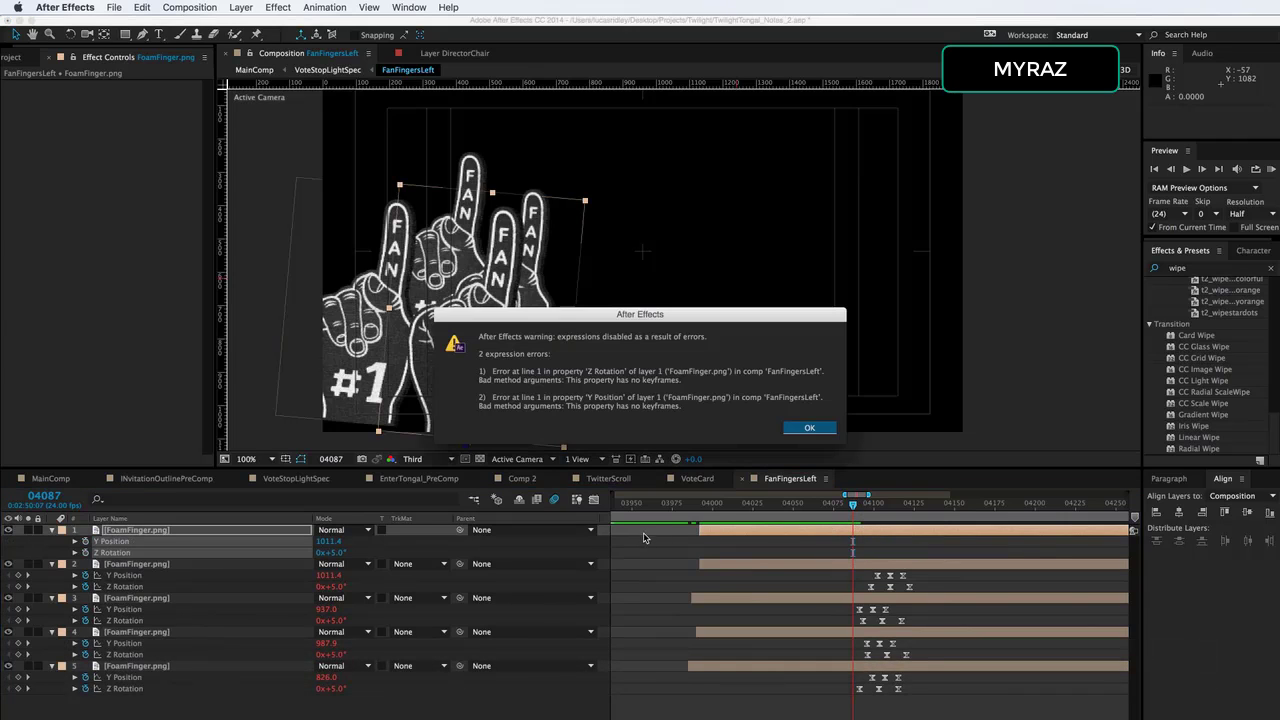
pyautogui.click(812, 427)
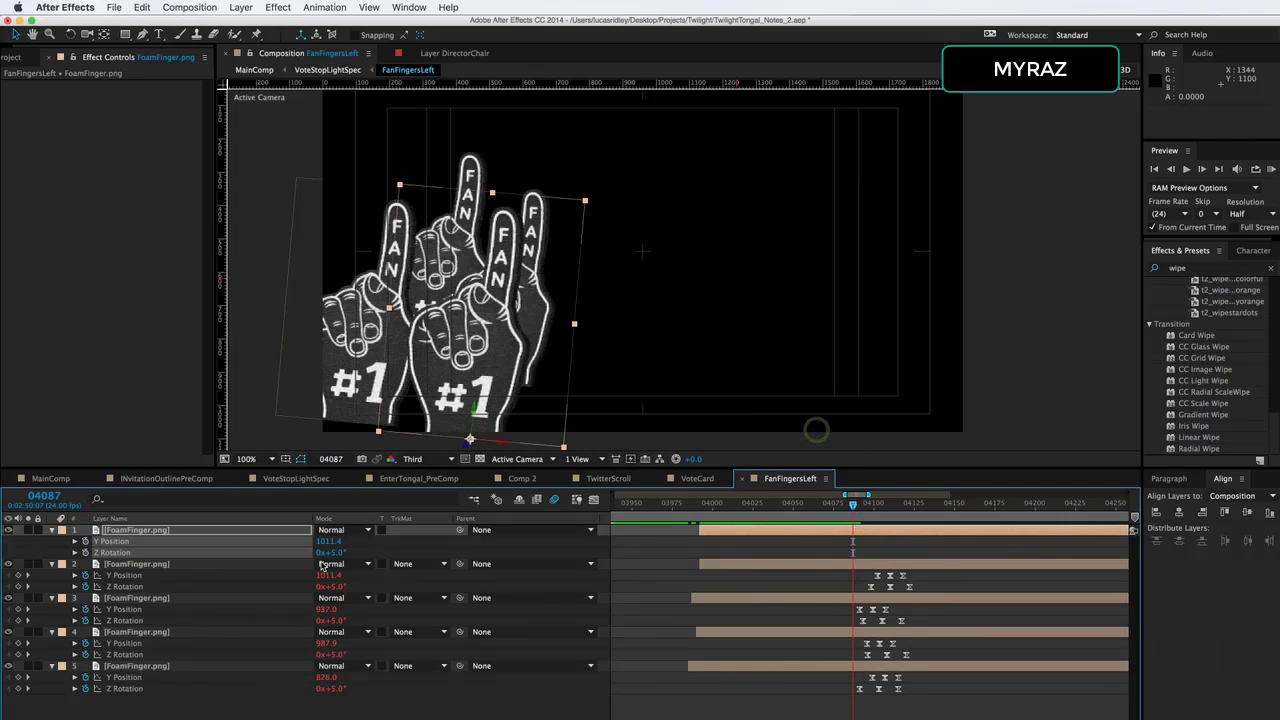
# Reveal the duplicate foam finger's transform properties and set its X Position to 1206.2.
pyautogui.click(220, 534)
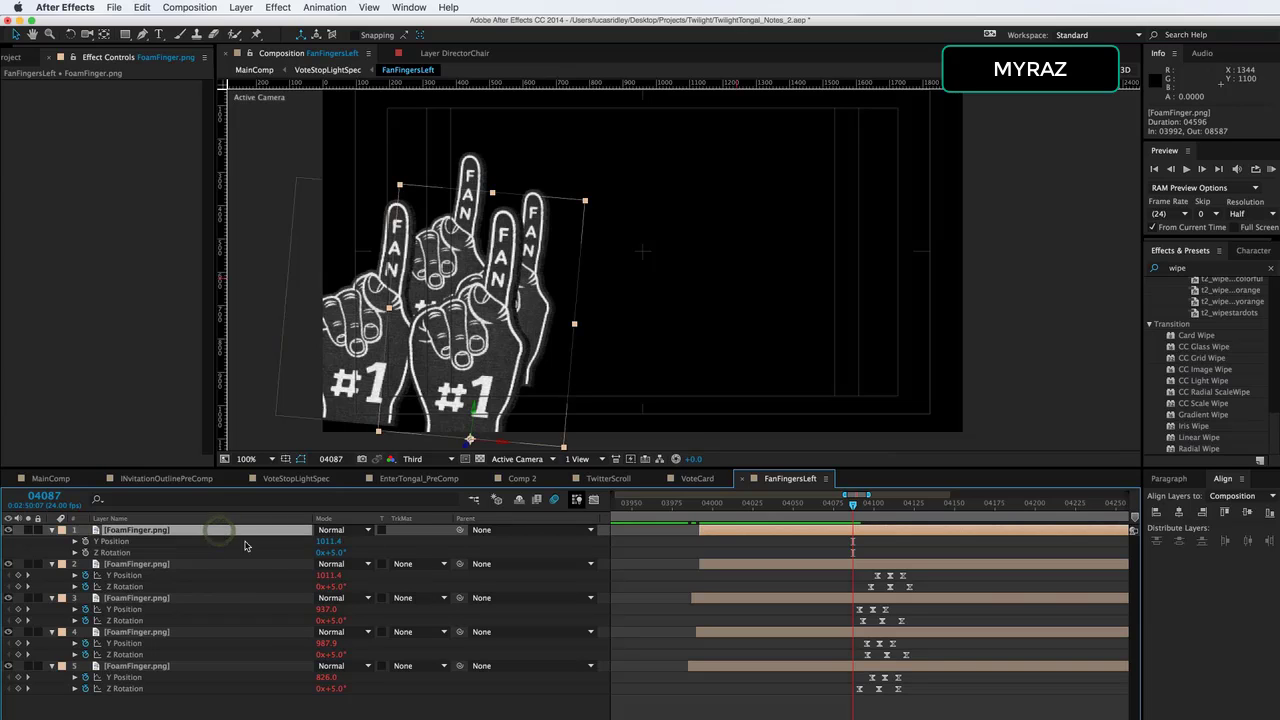
pyautogui.click(53, 530)
pyautogui.click(53, 530)
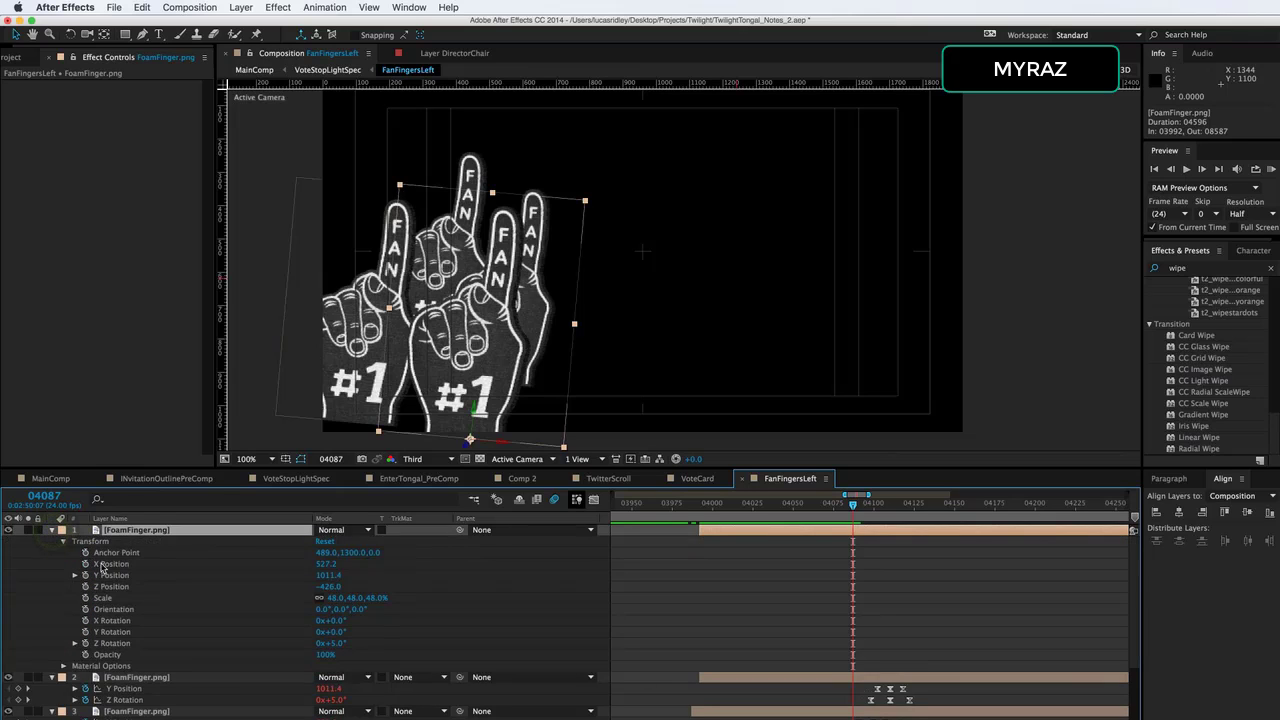
pyautogui.moveTo(325, 569); pyautogui.dragTo(756, 581)
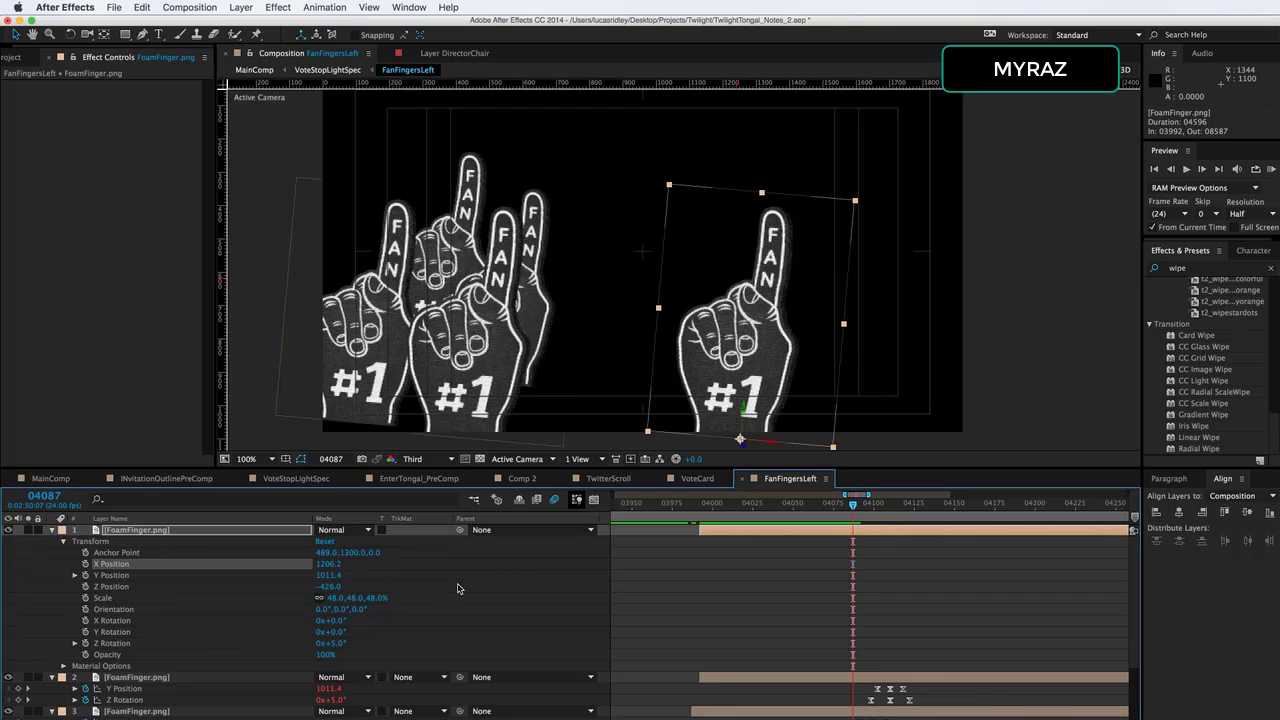
# Show the layer switches and turn off the 3D option for the duplicate foam finger.
pyautogui.scroll(-1, 375, 542)
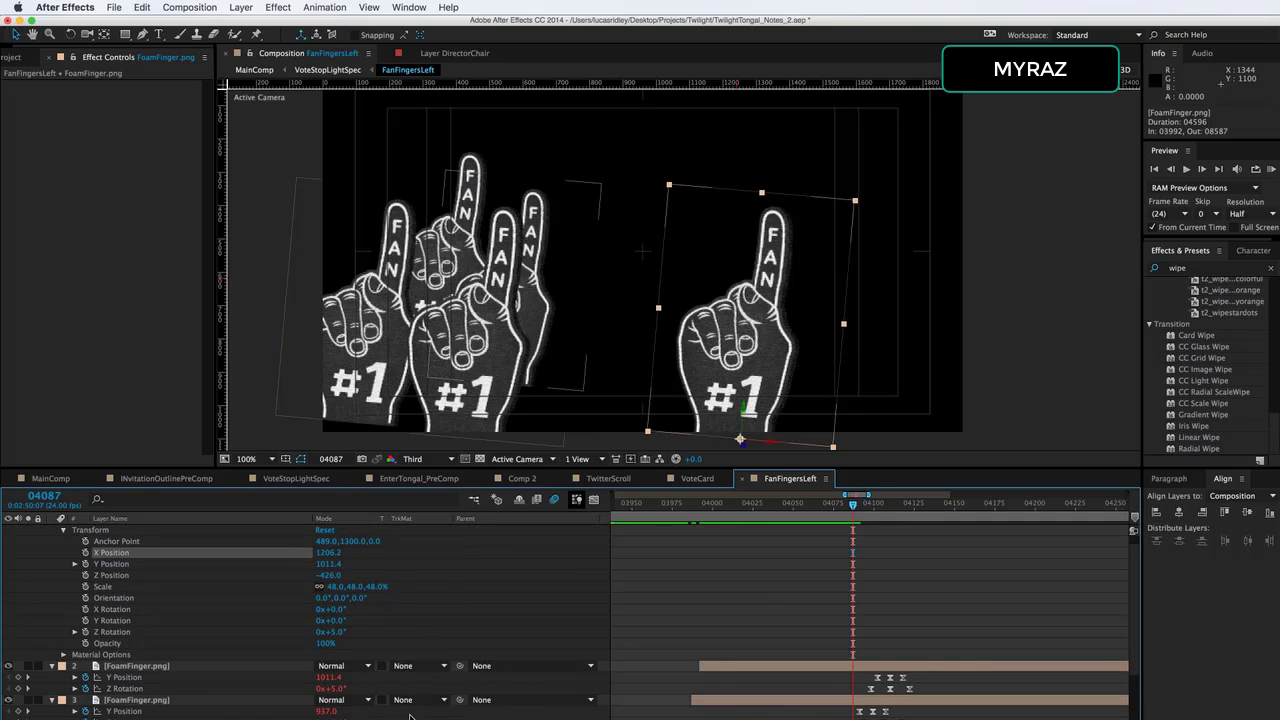
pyautogui.press('F4')
pyautogui.scroll(1, 433, 611)
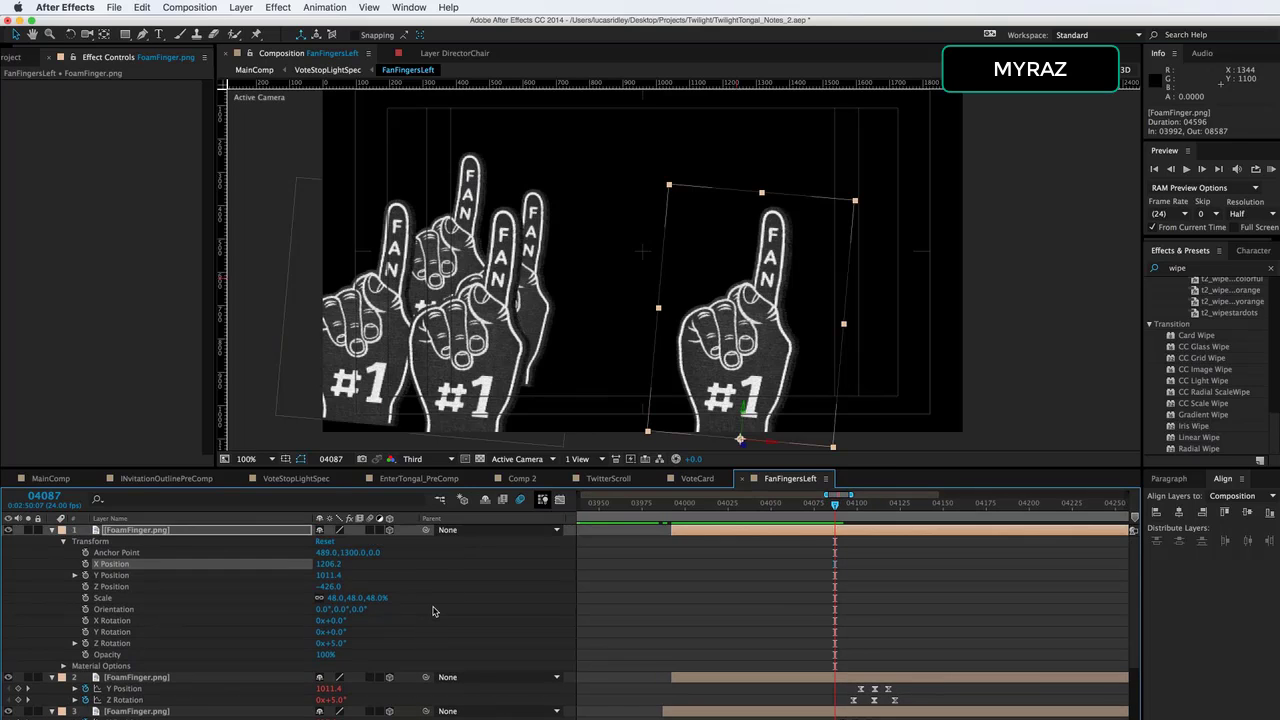
pyautogui.click(390, 531)
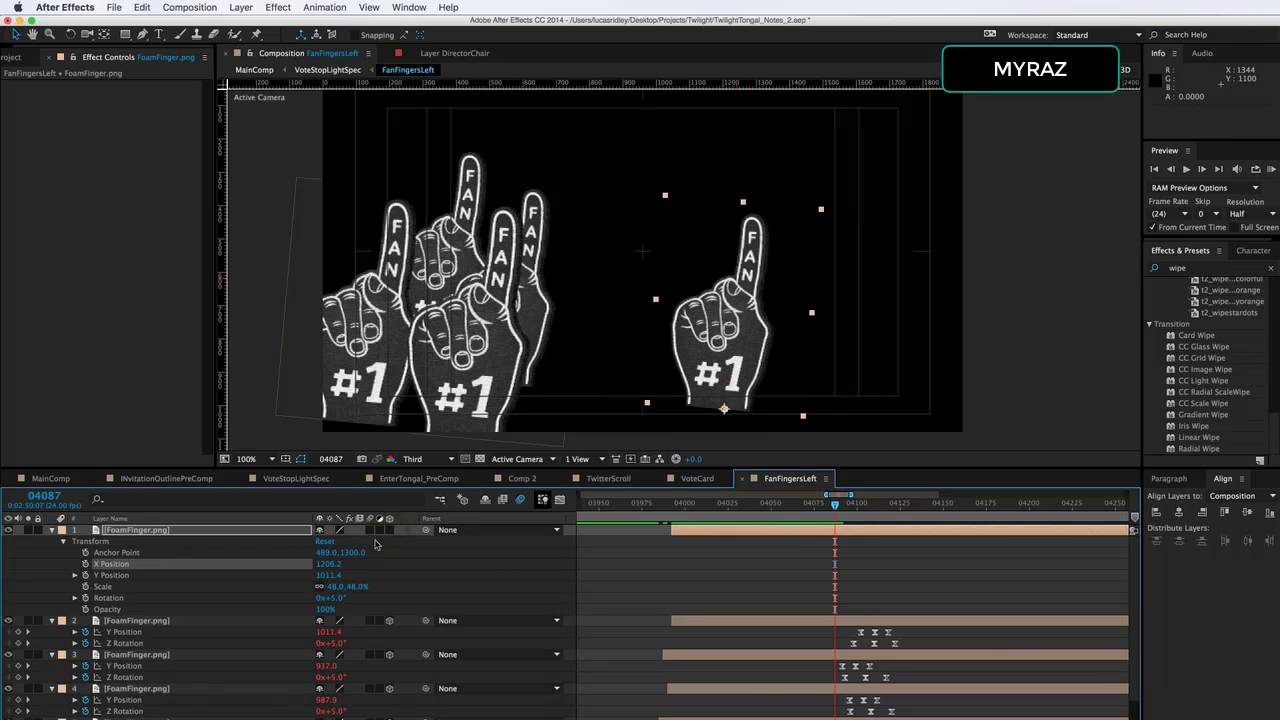
# Merge the duplicate foam finger's X and Y Position into one Position property, and separate the dimensions again.
pyautogui.rightClick(141, 567)
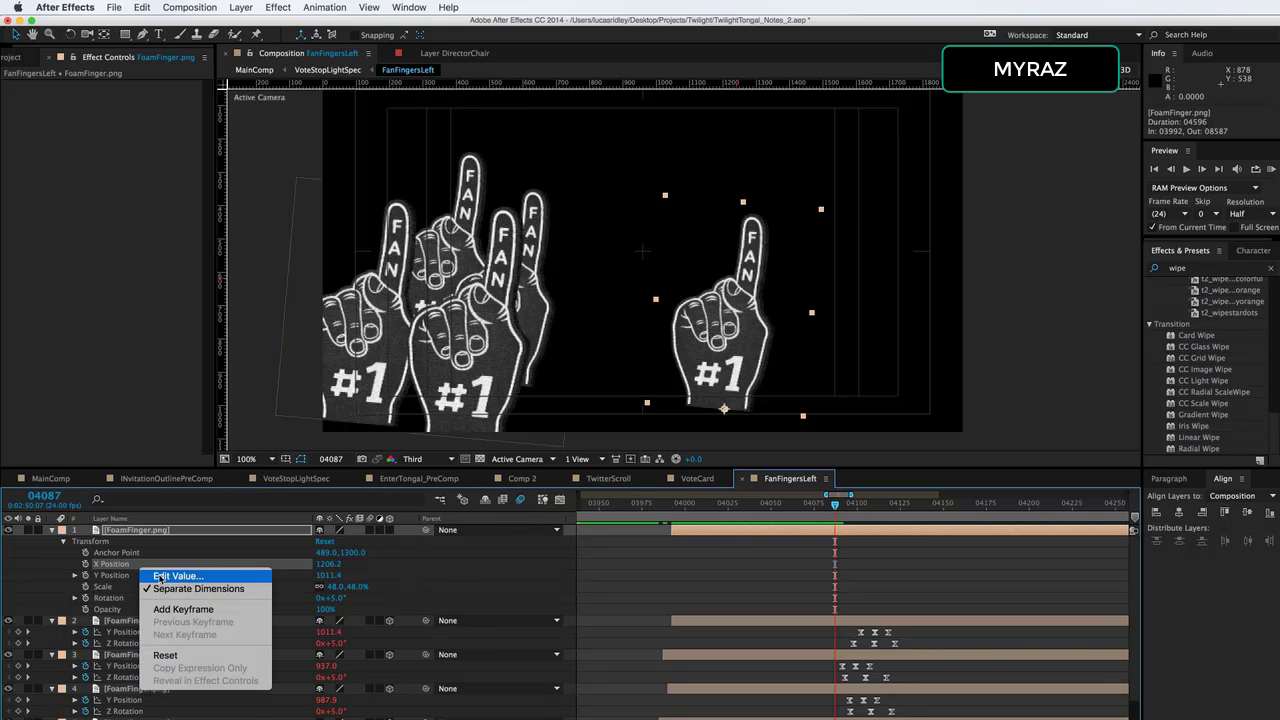
pyautogui.click(122, 566)
pyautogui.rightClick(145, 573)
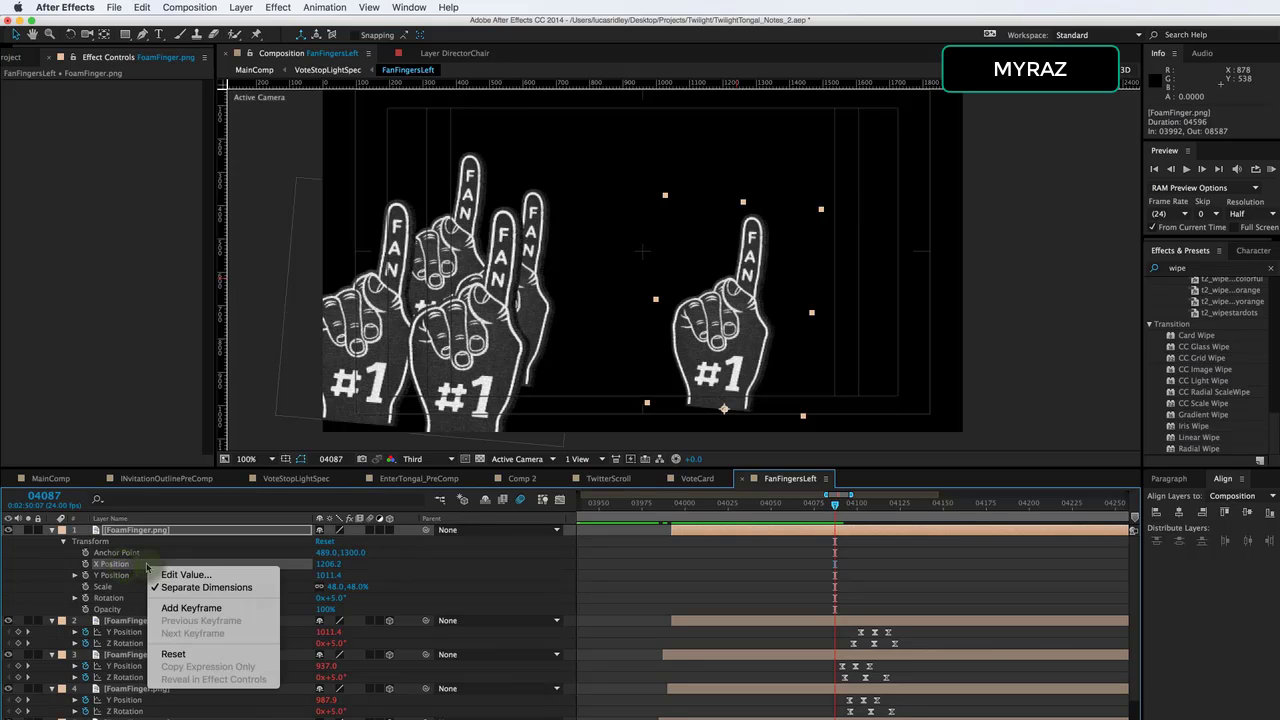
pyautogui.click(176, 588)
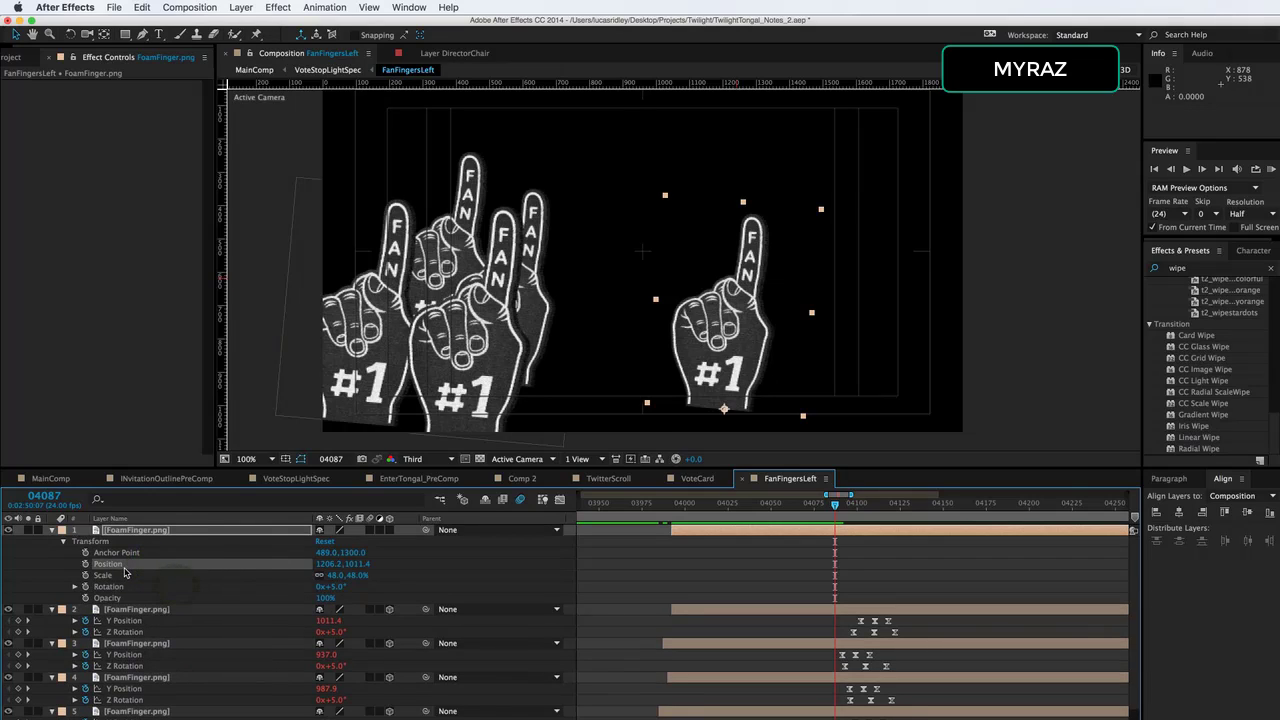
pyautogui.rightClick(126, 568)
pyautogui.click(166, 592)
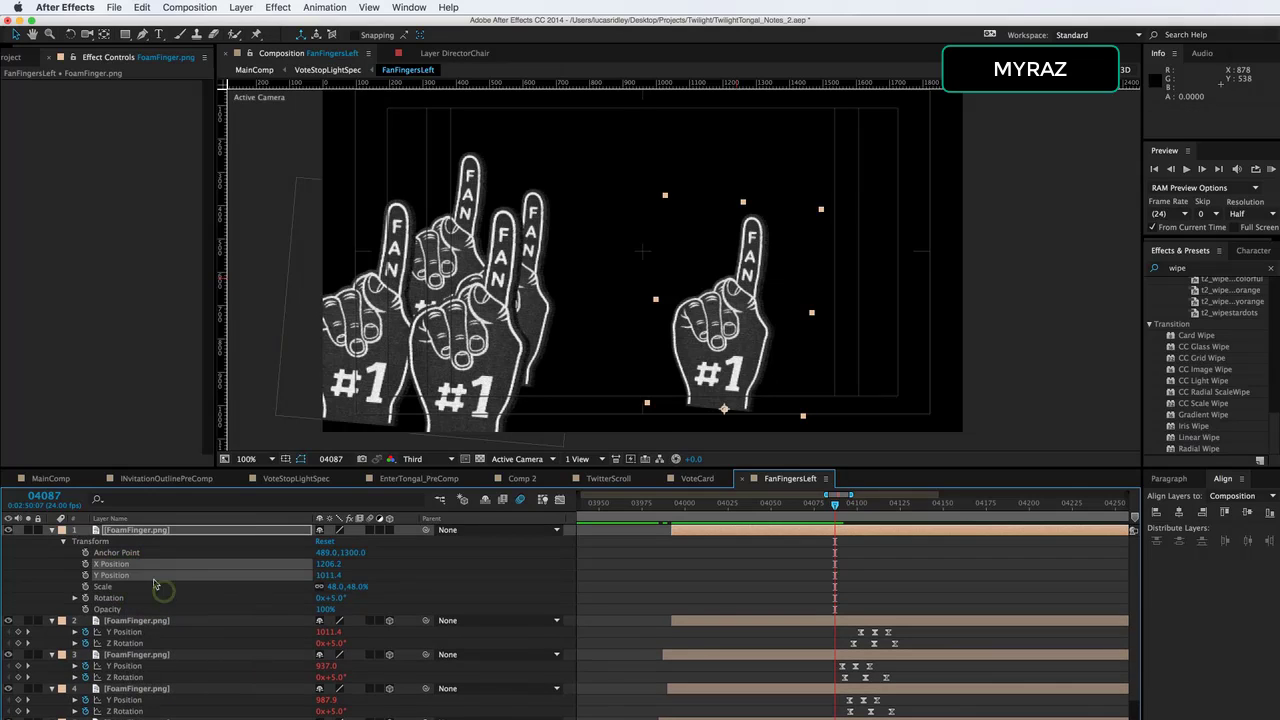
pyautogui.click(389, 572)
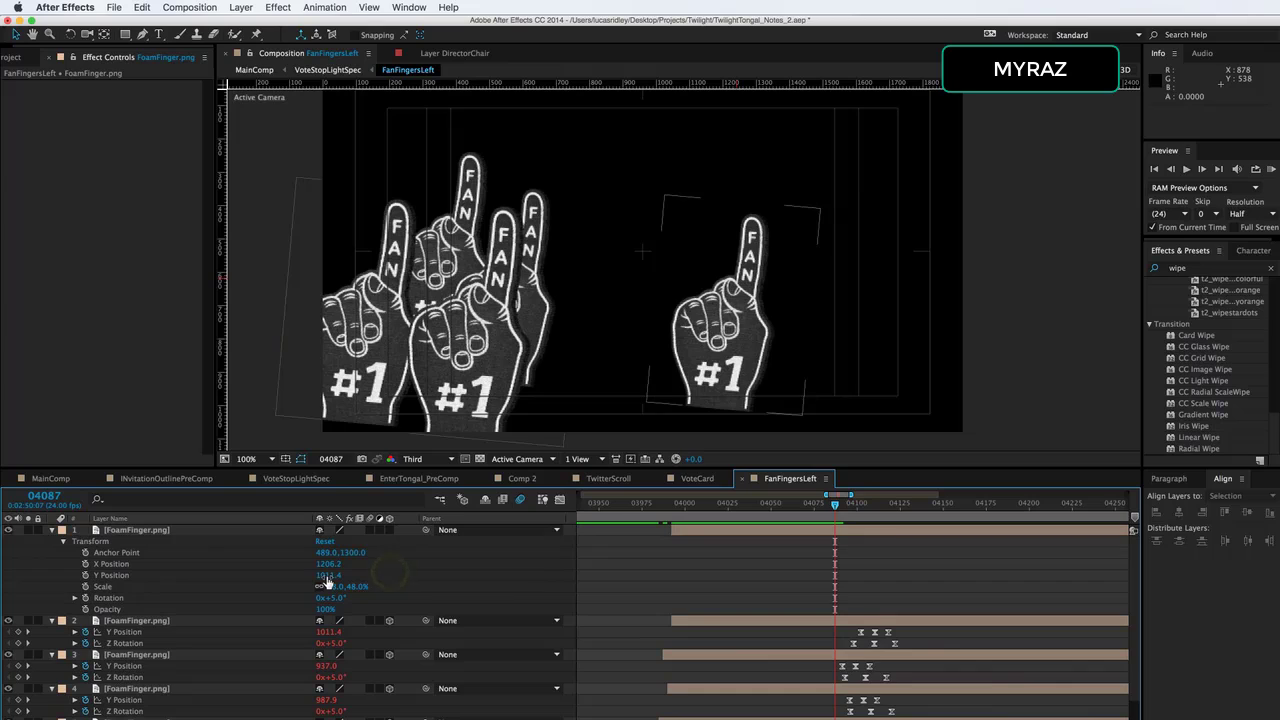
# Keyframe the duplicate foam finger's Y Position at frame 04087, set it to 976.4 at frame 04094, and copy the first keyframe to frame 04100.
pyautogui.click(85, 577)
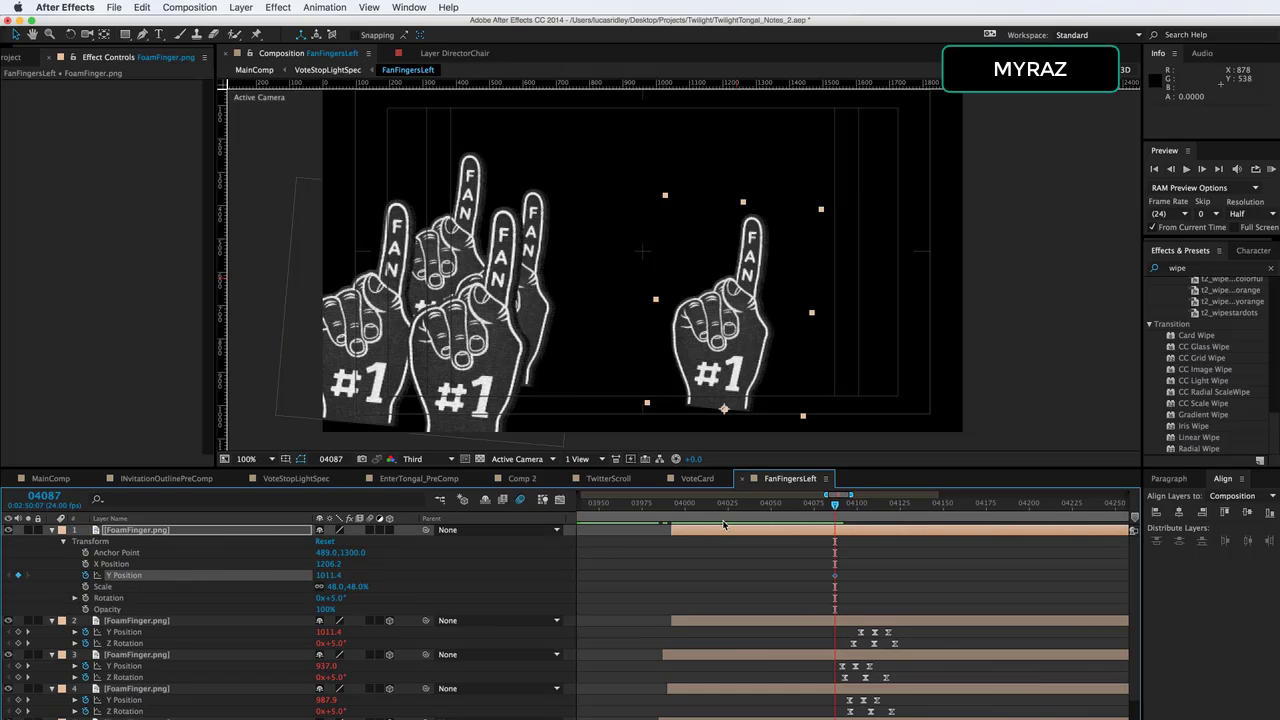
pyautogui.moveTo(842, 508); pyautogui.dragTo(848, 508)
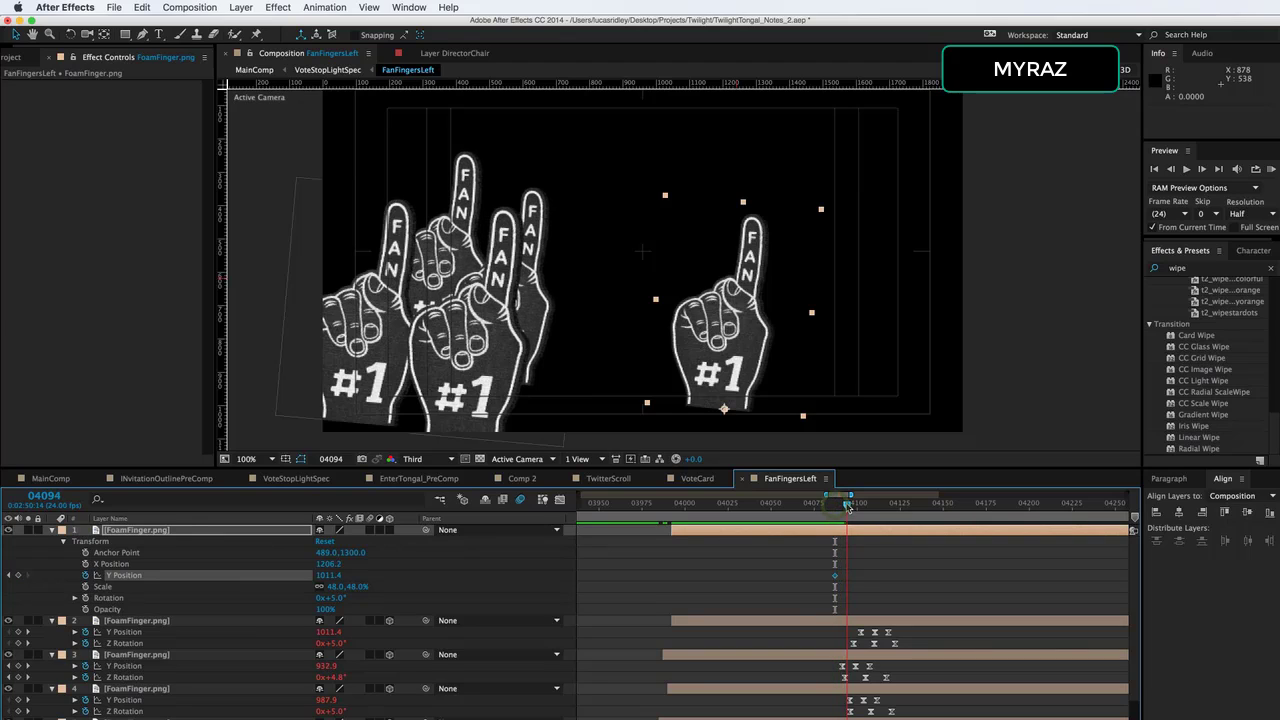
pyautogui.moveTo(327, 578); pyautogui.dragTo(313, 587)
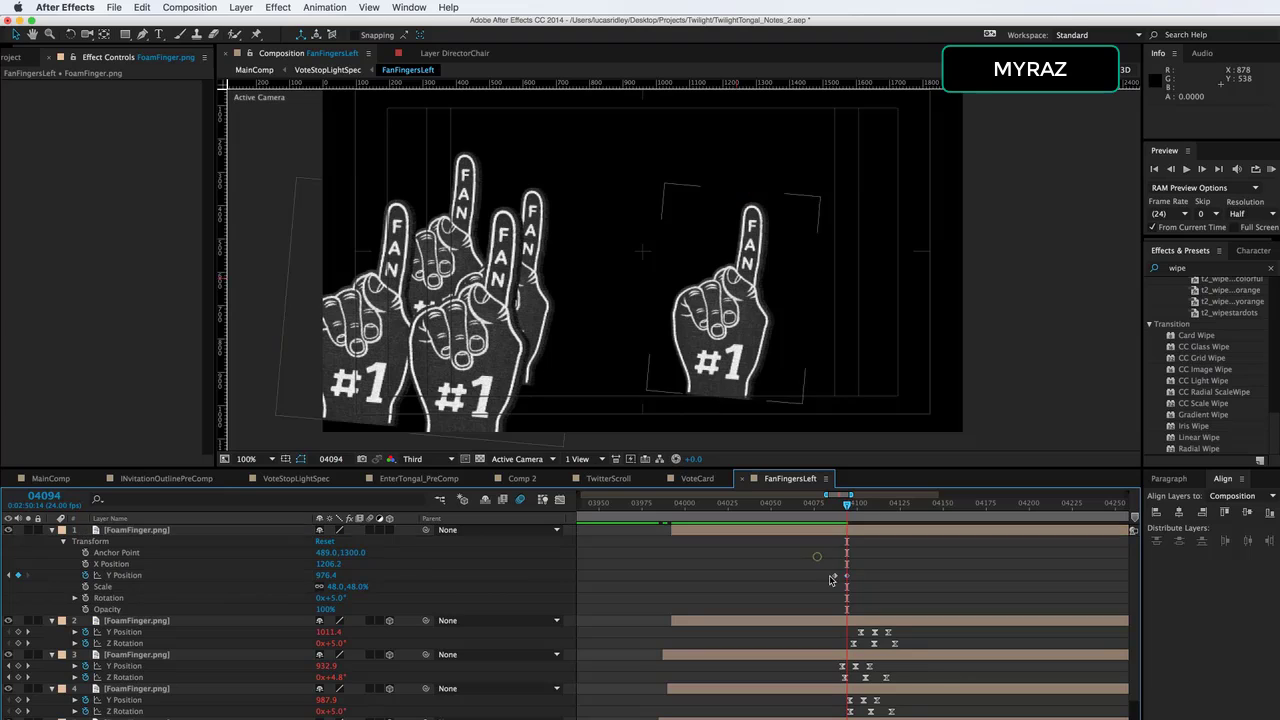
pyautogui.press('super+c')
pyautogui.moveTo(852, 507); pyautogui.dragTo(857, 507)
pyautogui.press('super+v')
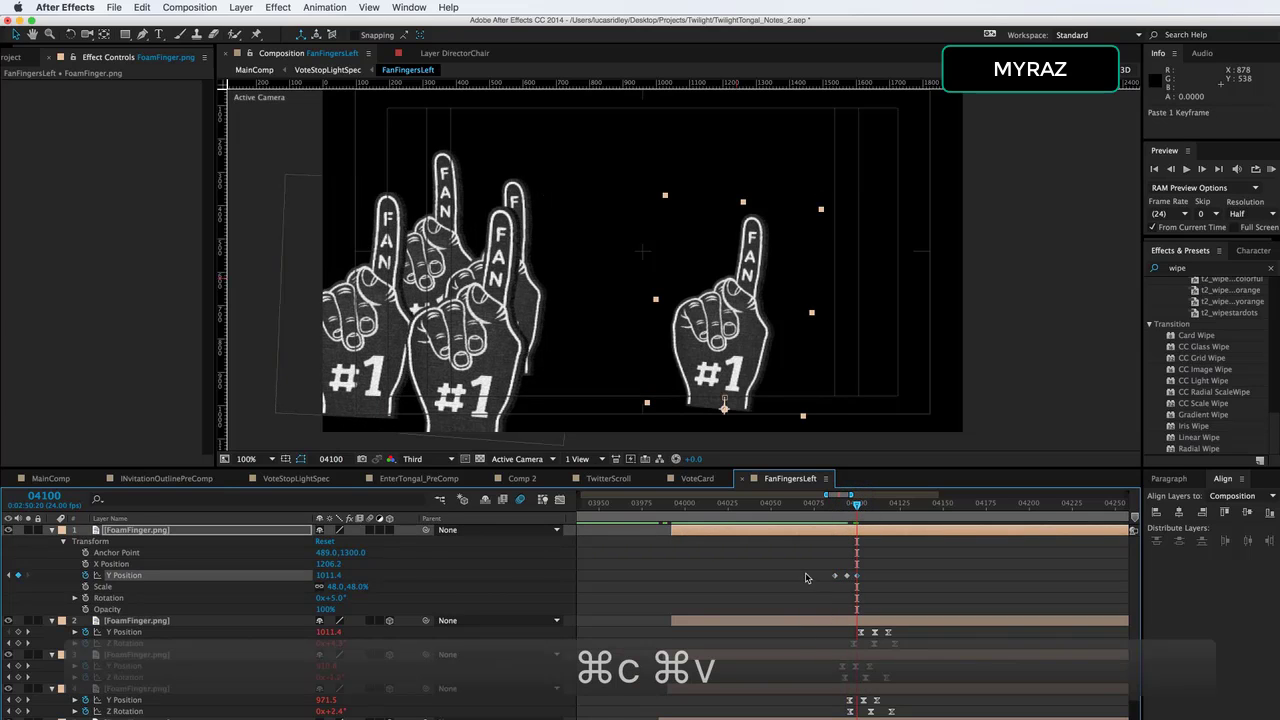
# Apply Easy Ease to the duplicate's three Y Position keyframes and preview the motion from frame 04084.
pyautogui.rightClick(857, 576)
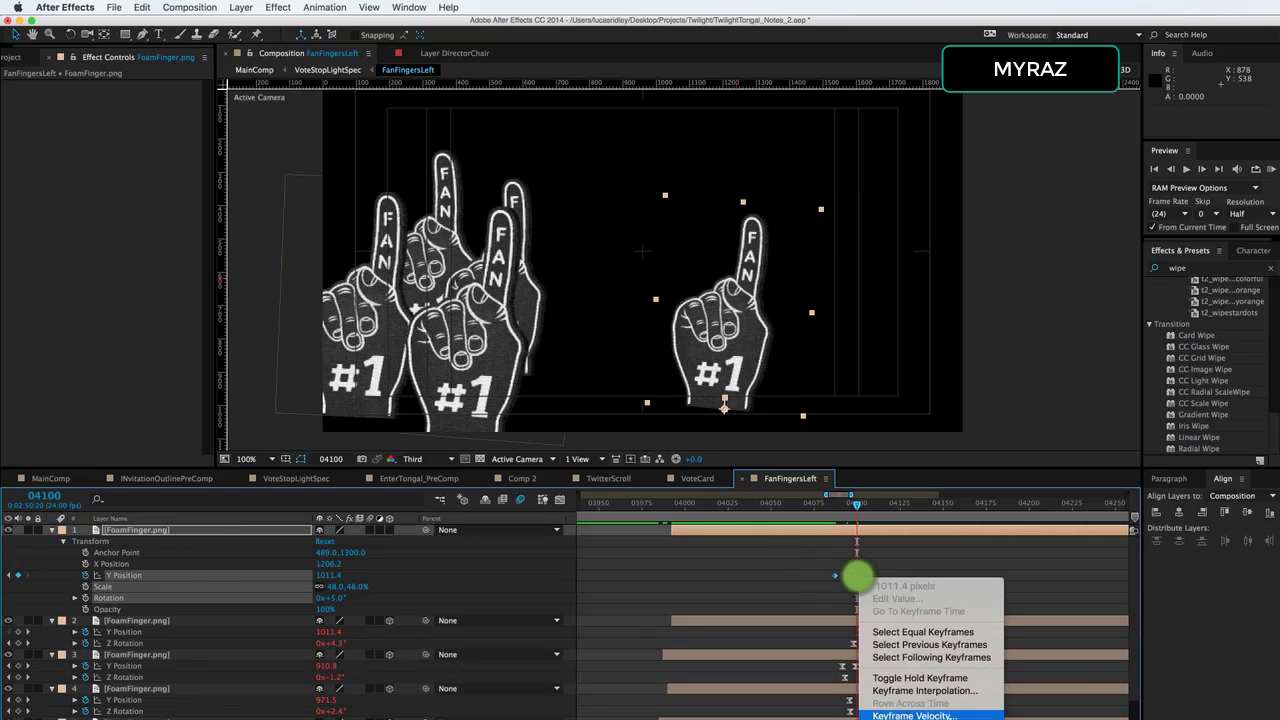
pyautogui.press('Escape')
pyautogui.press('F9')
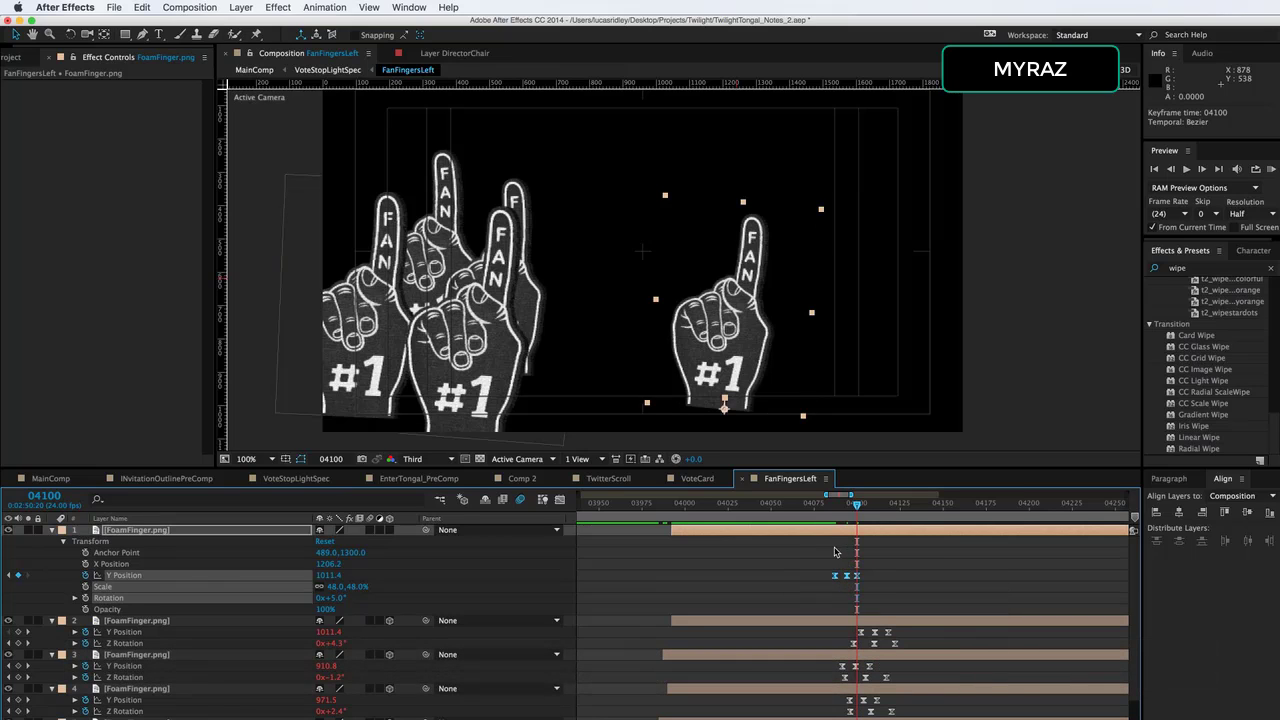
pyautogui.click(829, 503)
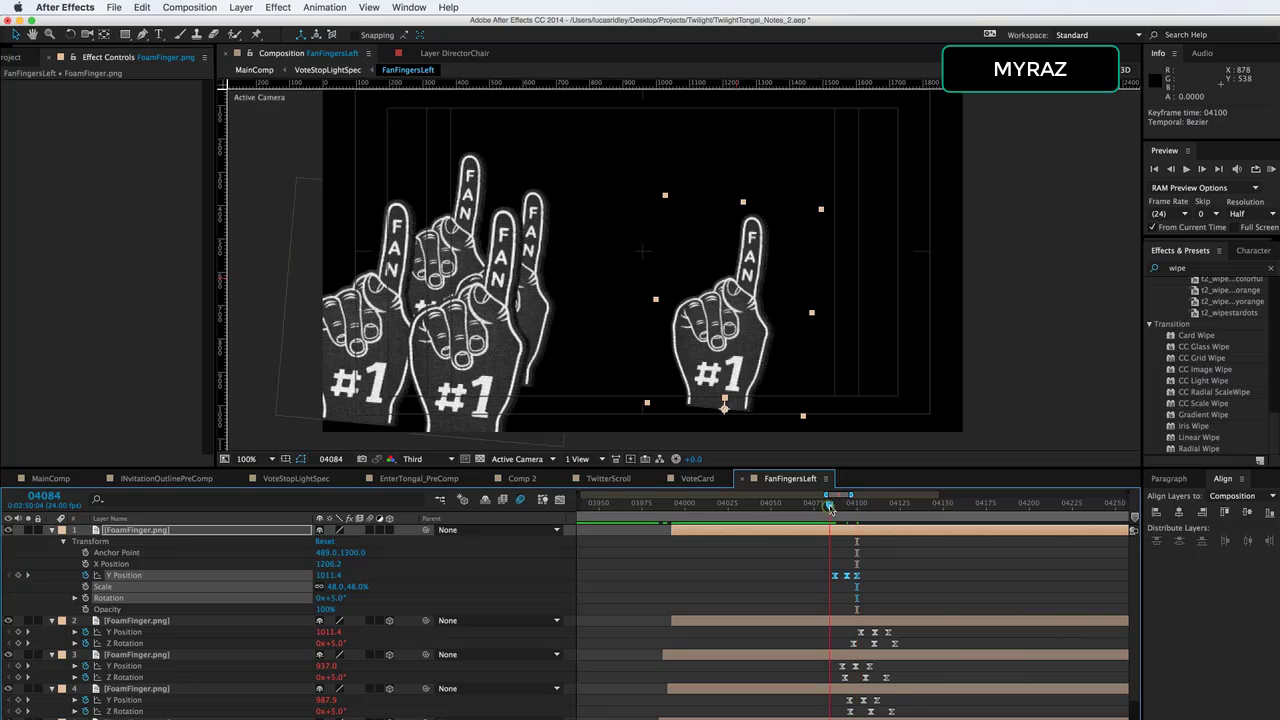
pyautogui.press('space')
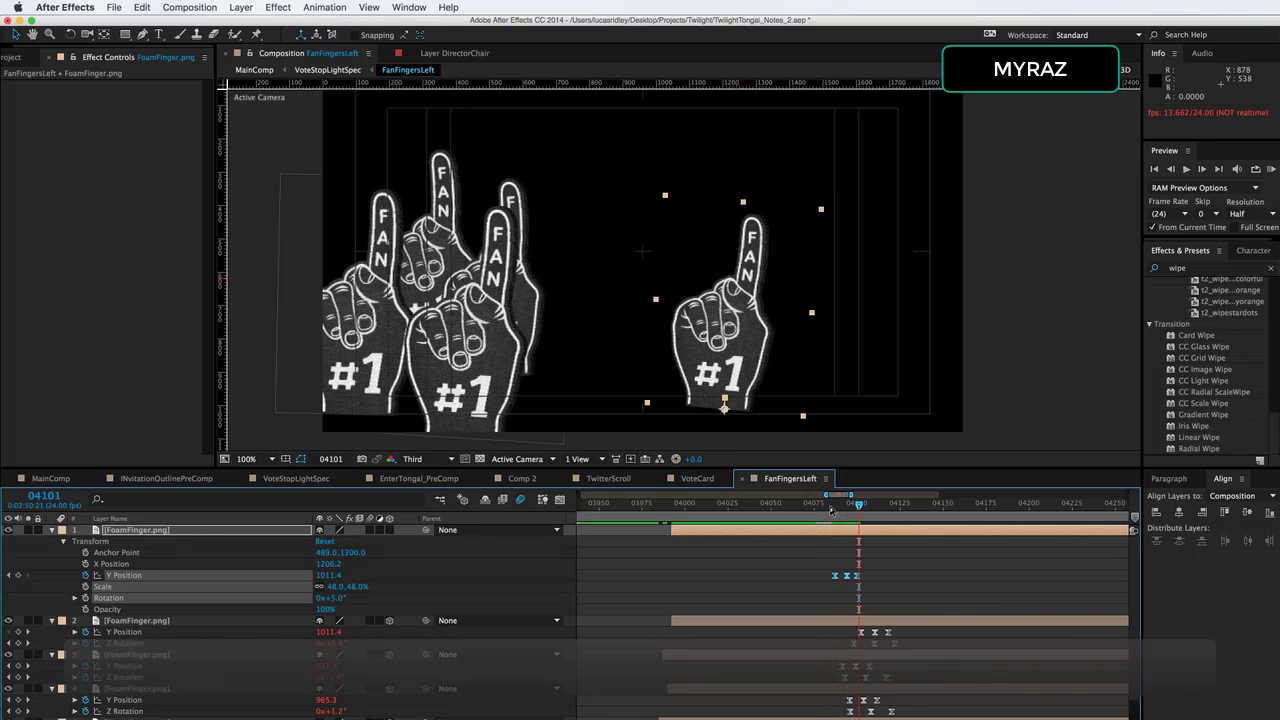
pyautogui.press('space')
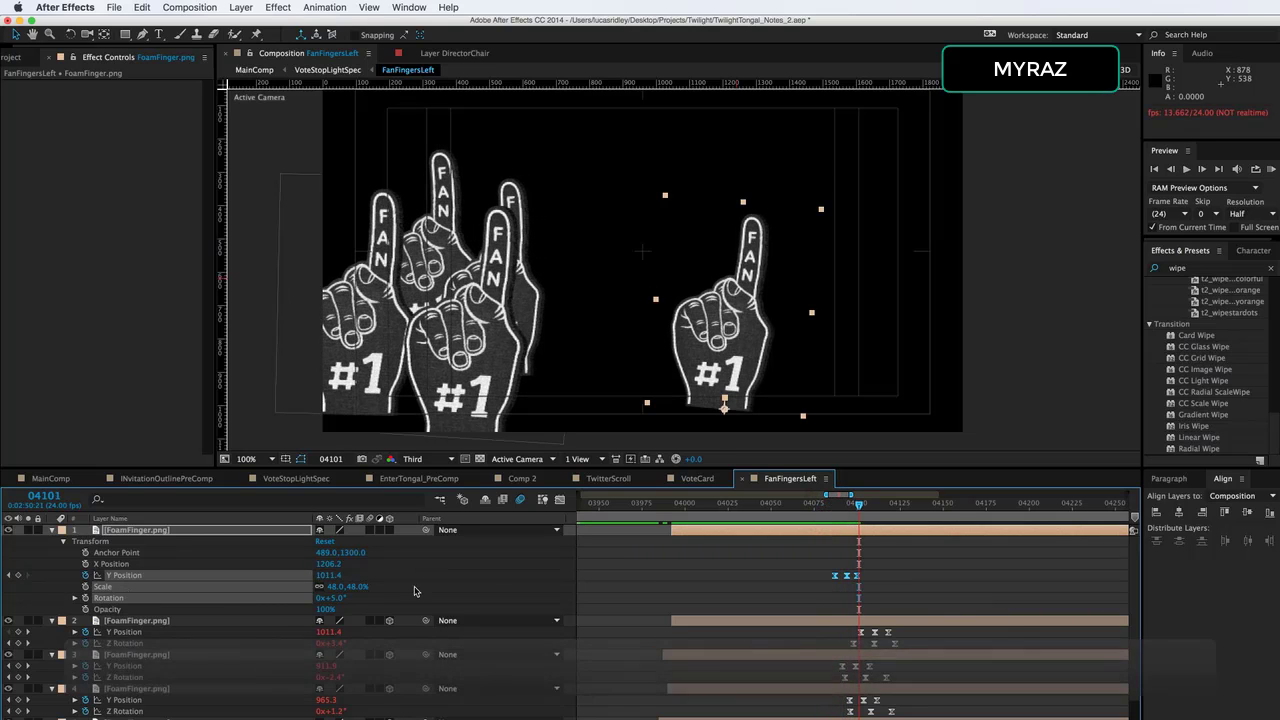
pyautogui.click(482, 582)
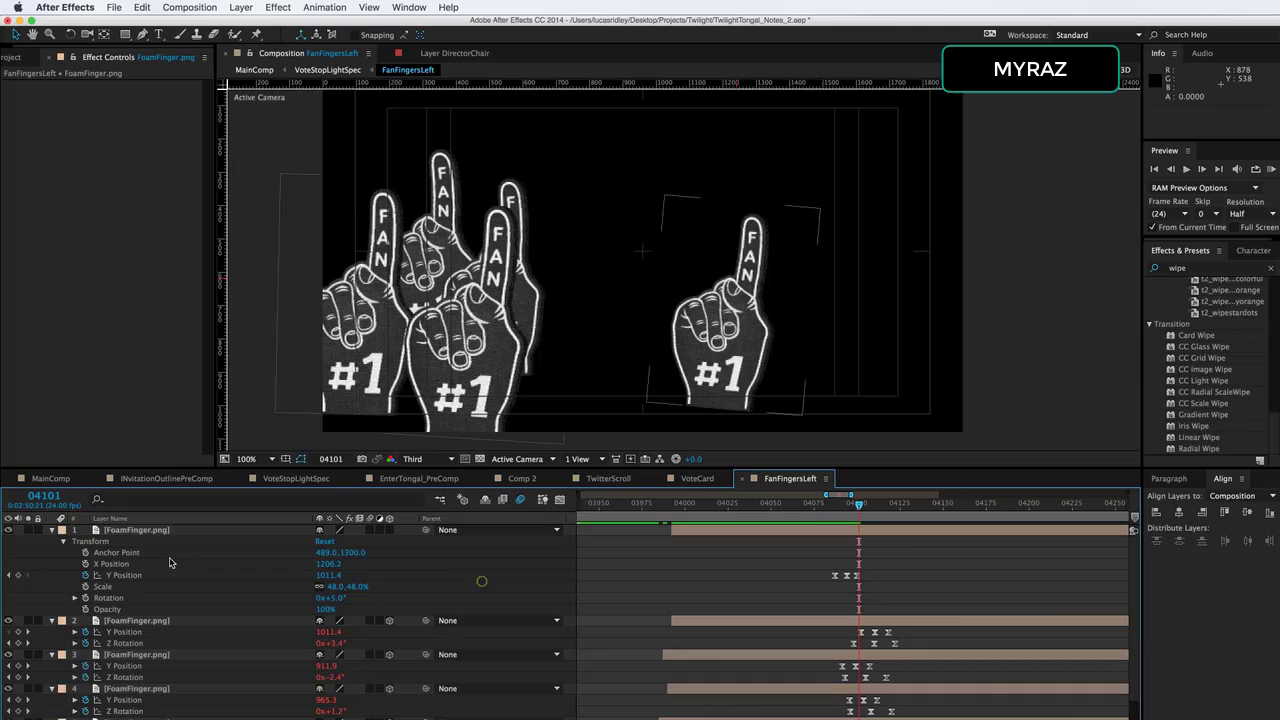
# Add the expression loopOut(type = "cycle", numKeyframes = 0) to the duplicate foam finger's Y Position.
pyautogui.keyDown('alt'); pyautogui.click(85, 576); pyautogui.keyUp('alt')
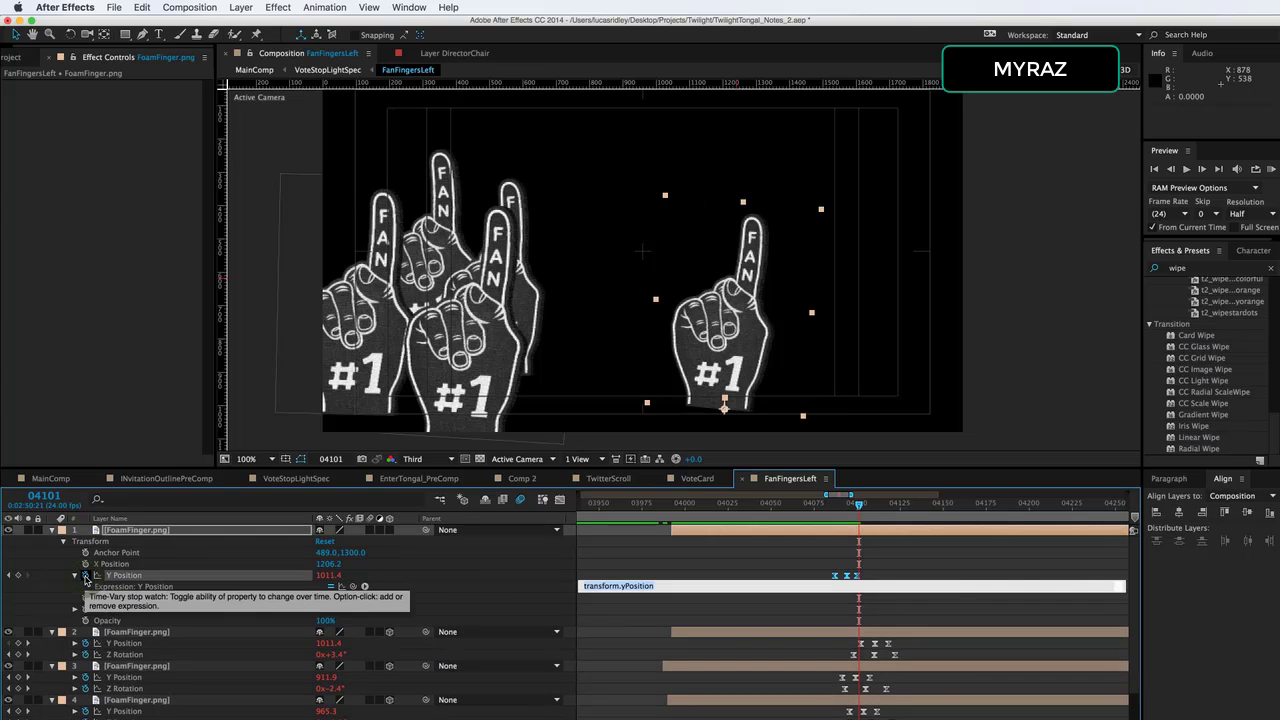
pyautogui.click(366, 589)
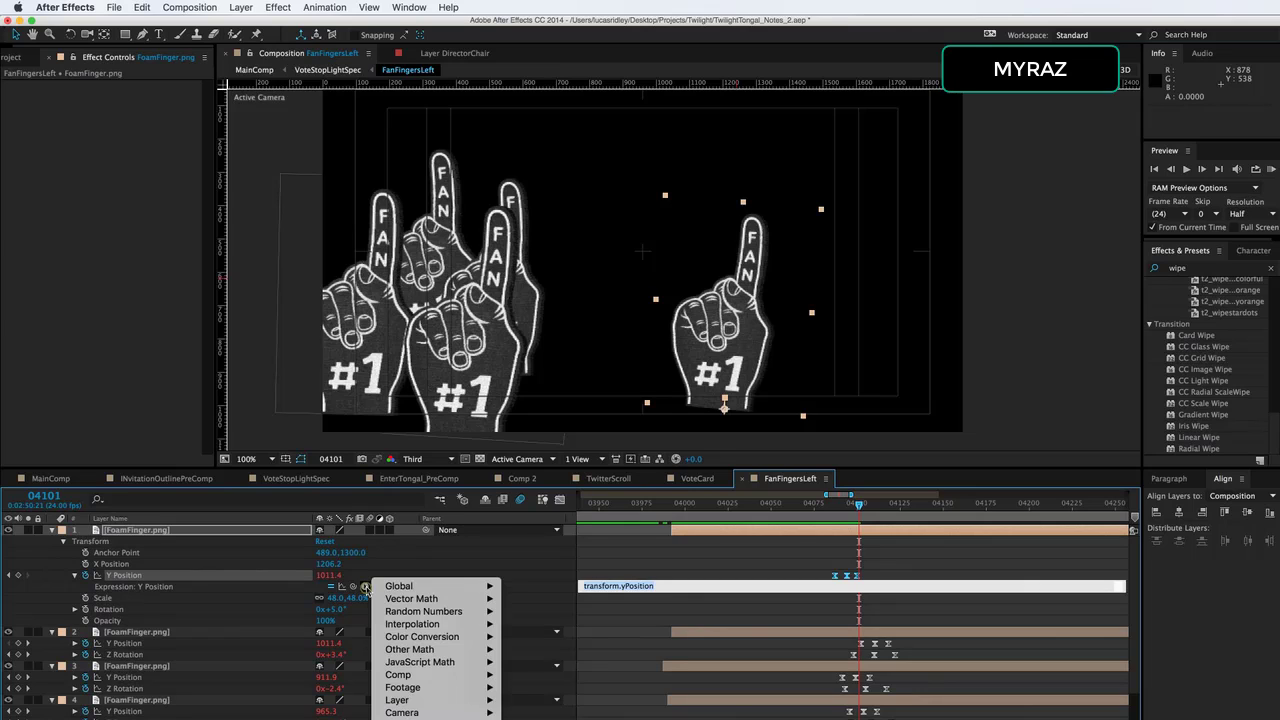
pyautogui.moveTo(452, 604)
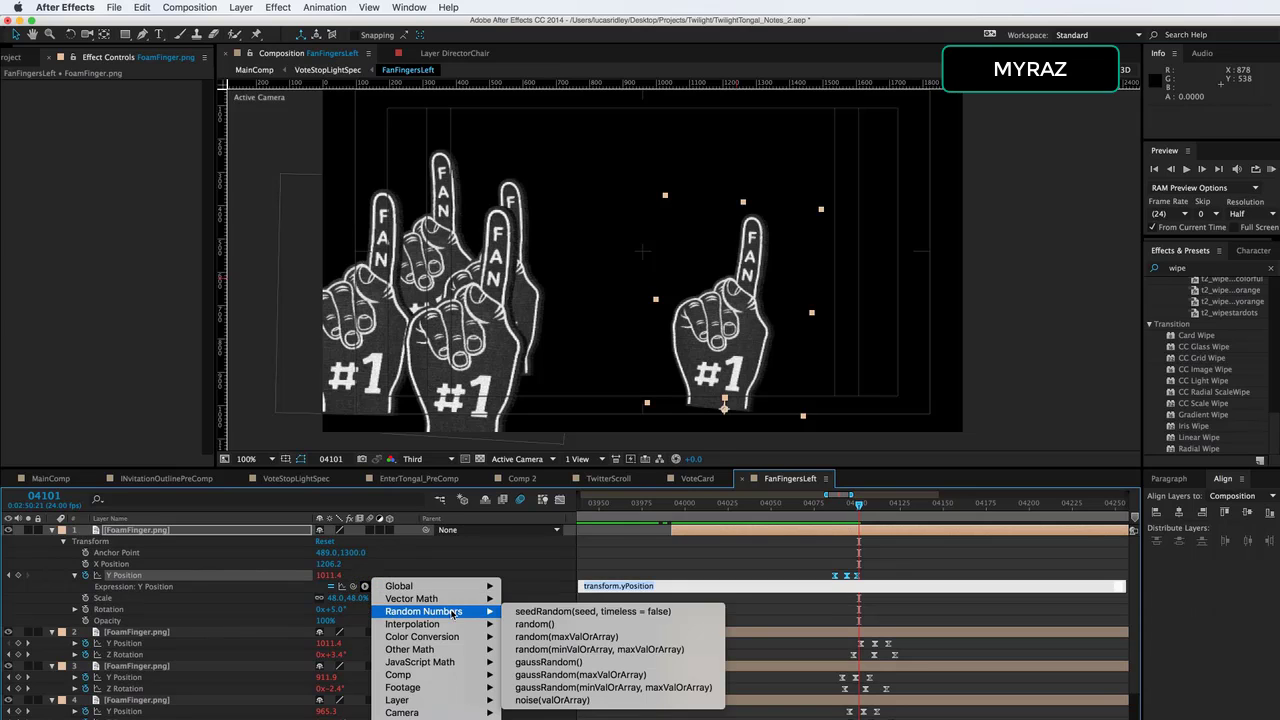
pyautogui.moveTo(456, 692)
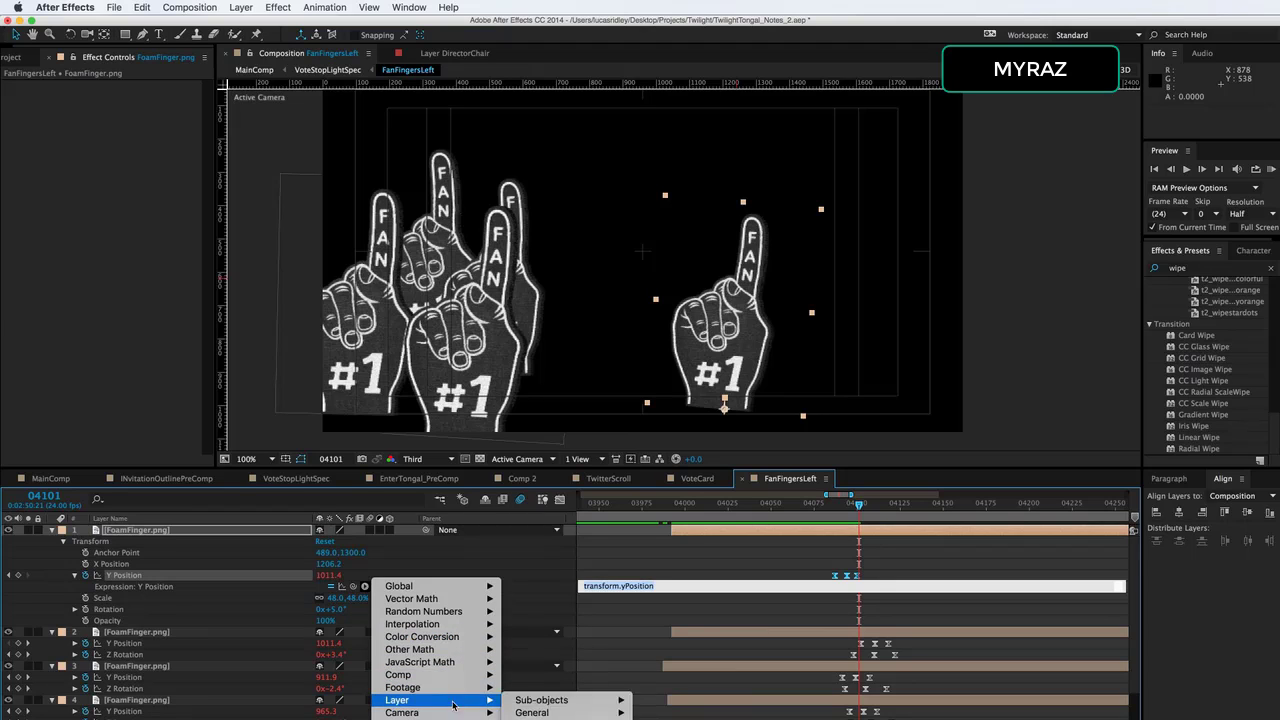
pyautogui.click(543, 564)
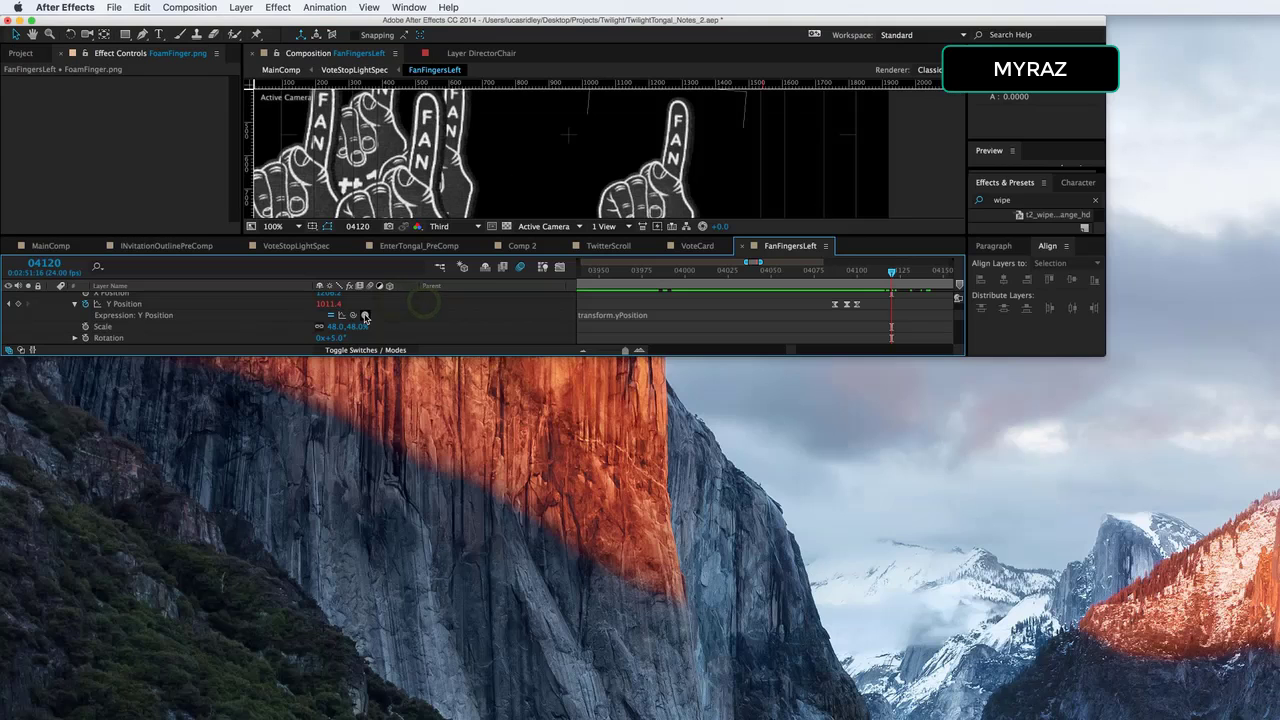
pyautogui.click(364, 315)
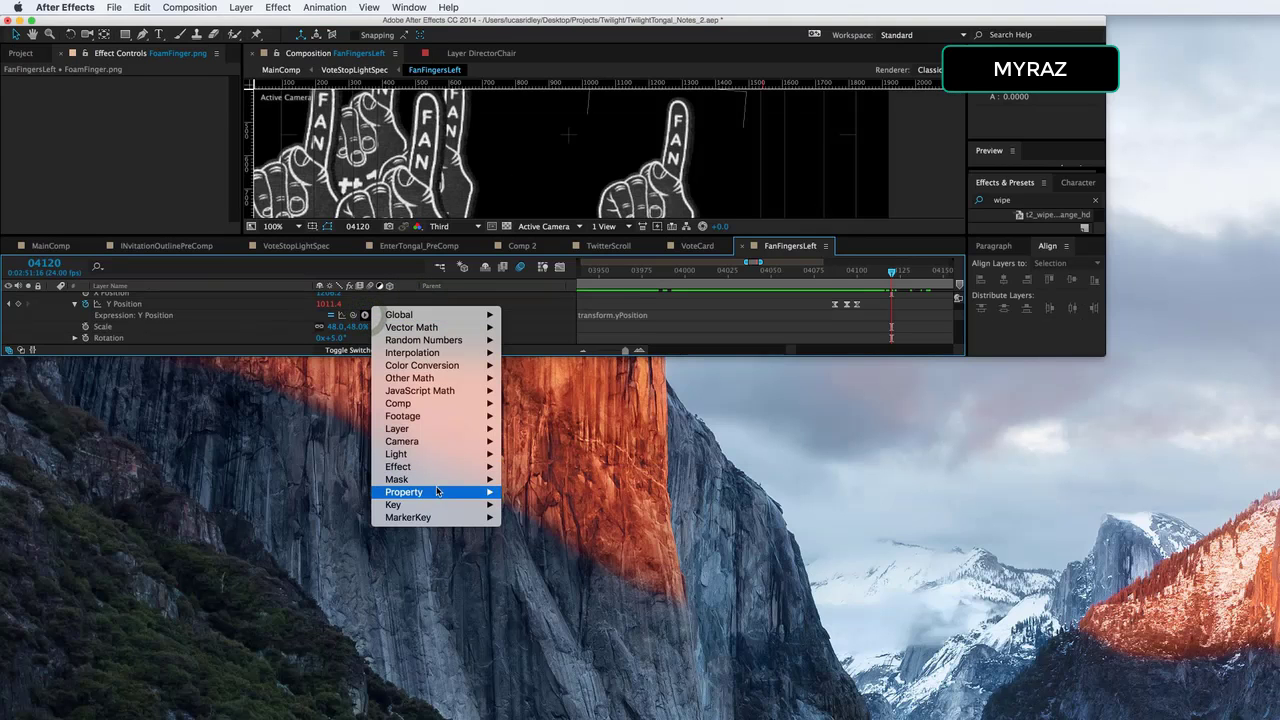
pyautogui.moveTo(440, 492)
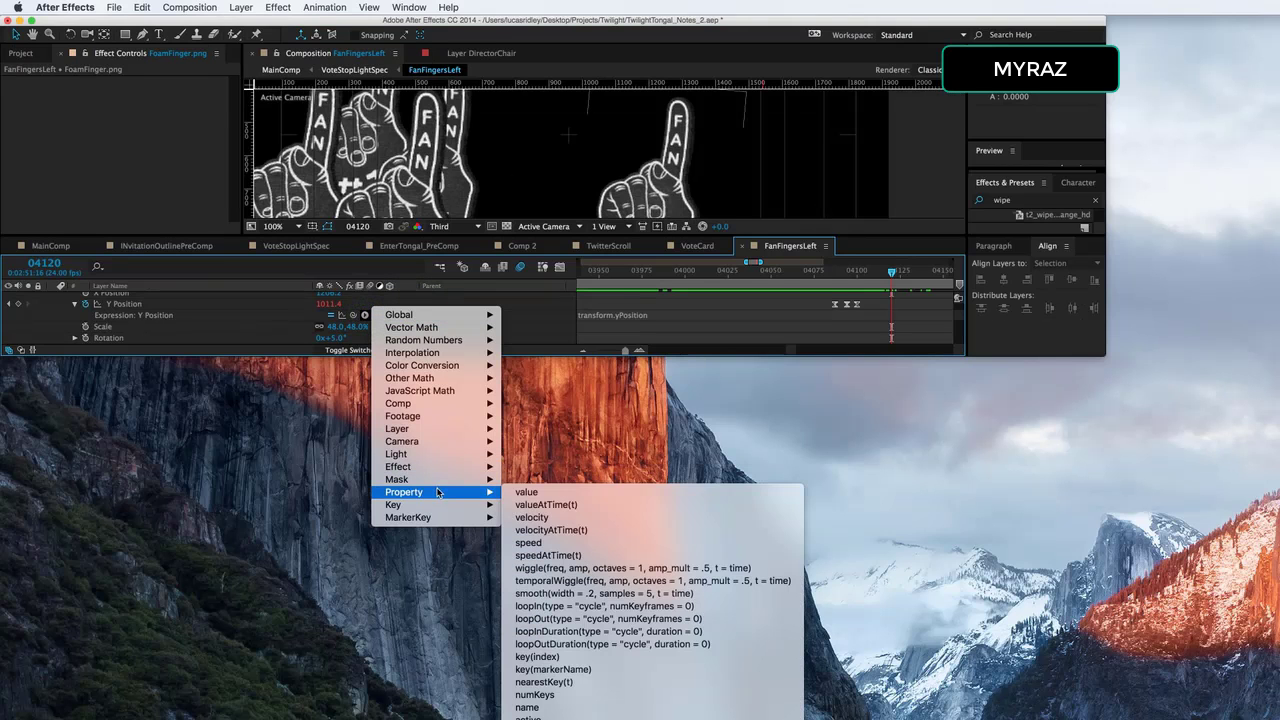
pyautogui.click(643, 620)
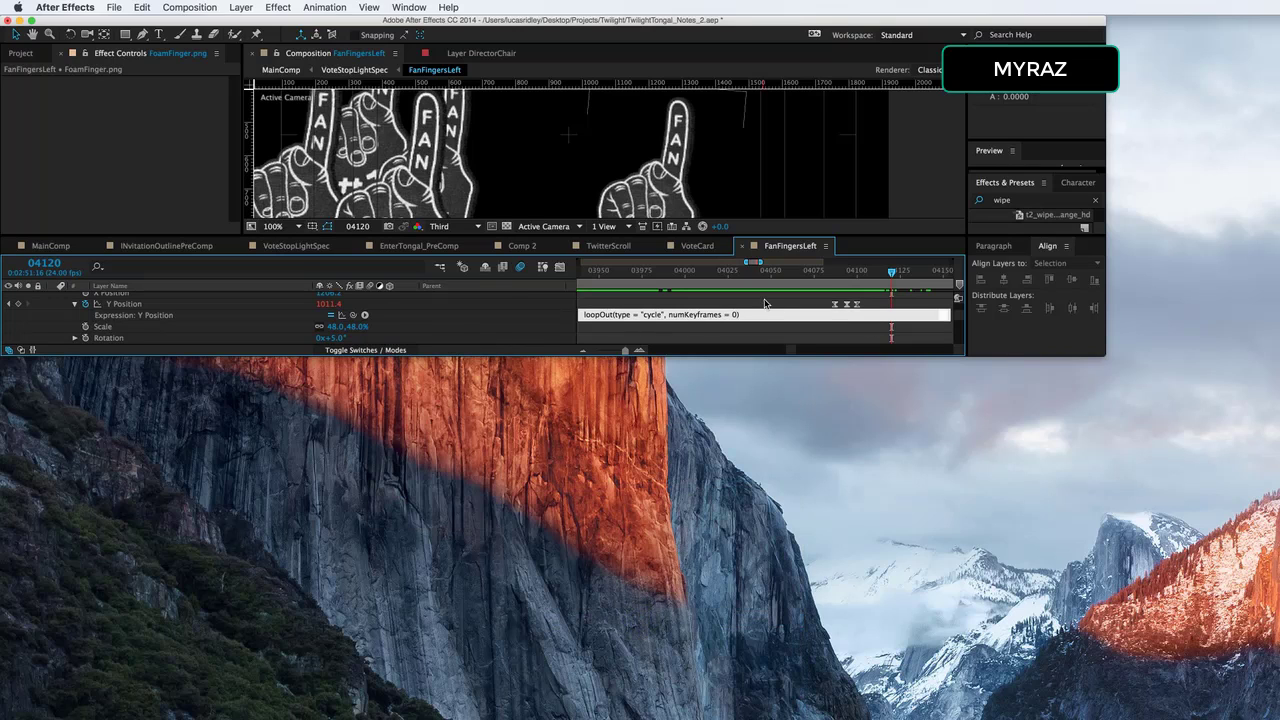
pyautogui.click(765, 303)
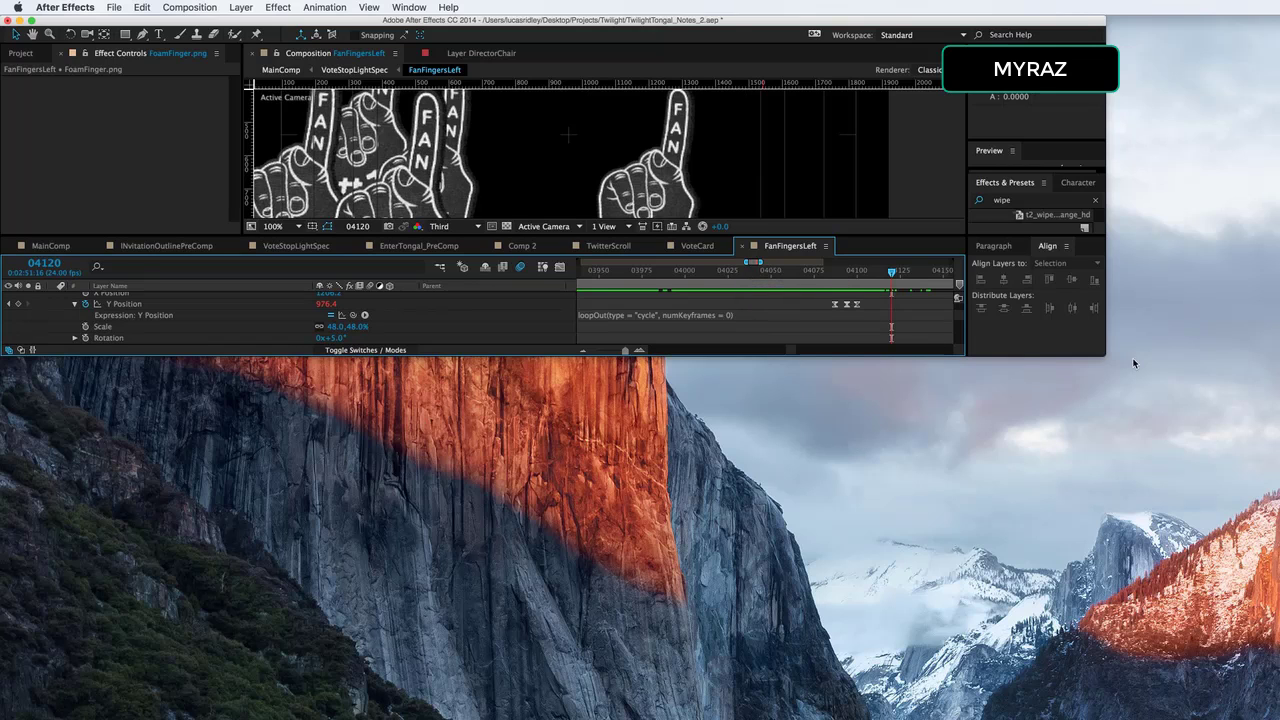
# Enlarge the application window to fill the screen and preview the looping foam finger from frames 04078 and 04067.
pyautogui.moveTo(1101, 358); pyautogui.dragTo(1278, 718)
pyautogui.click(819, 494)
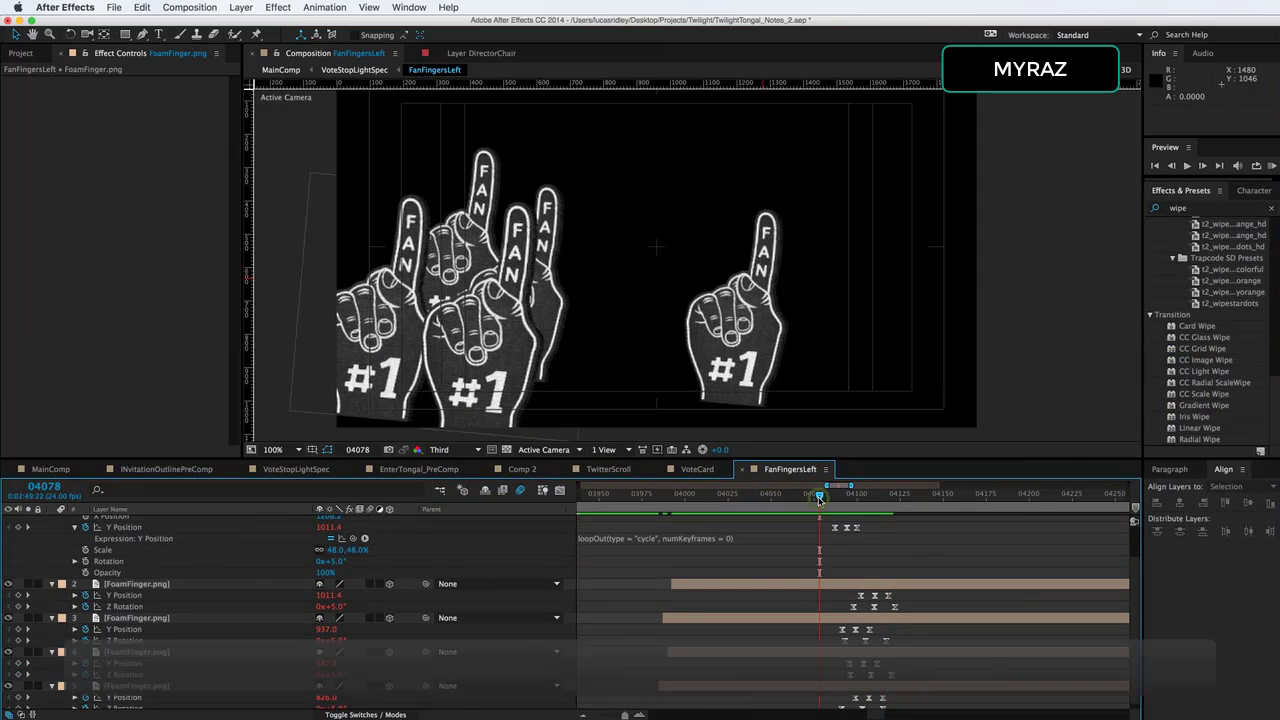
pyautogui.press('space')
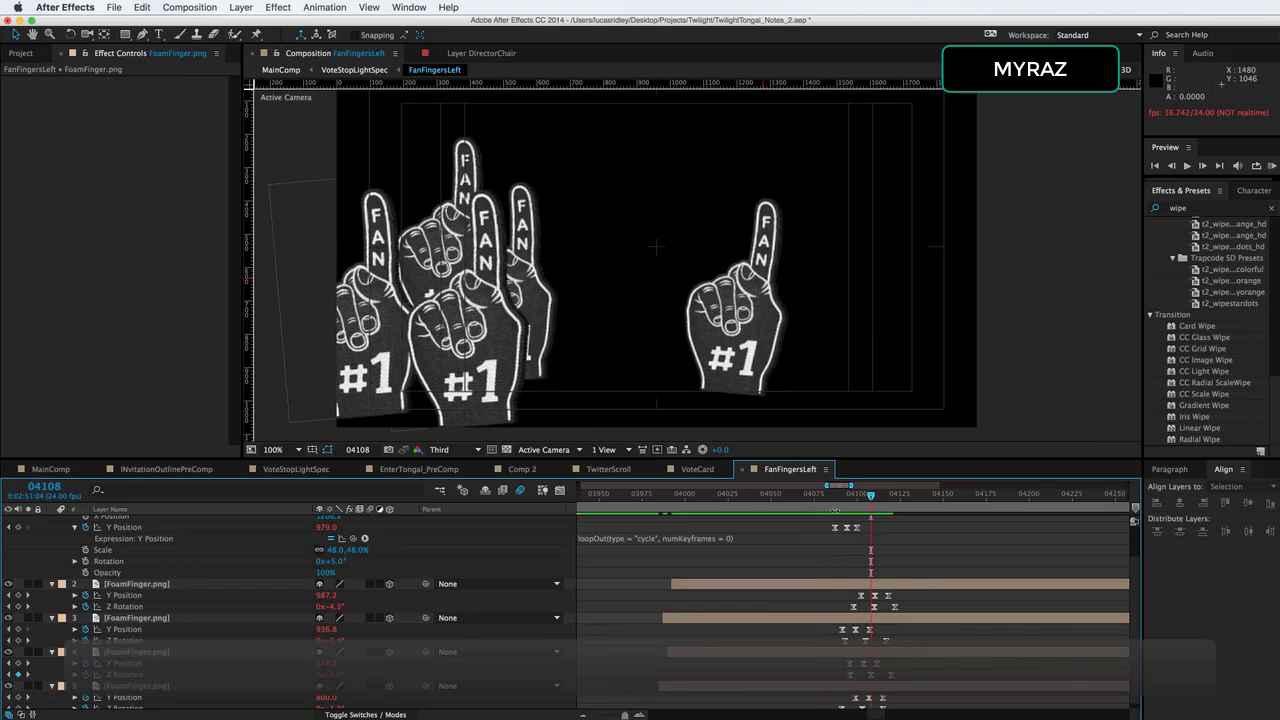
pyautogui.click(831, 496)
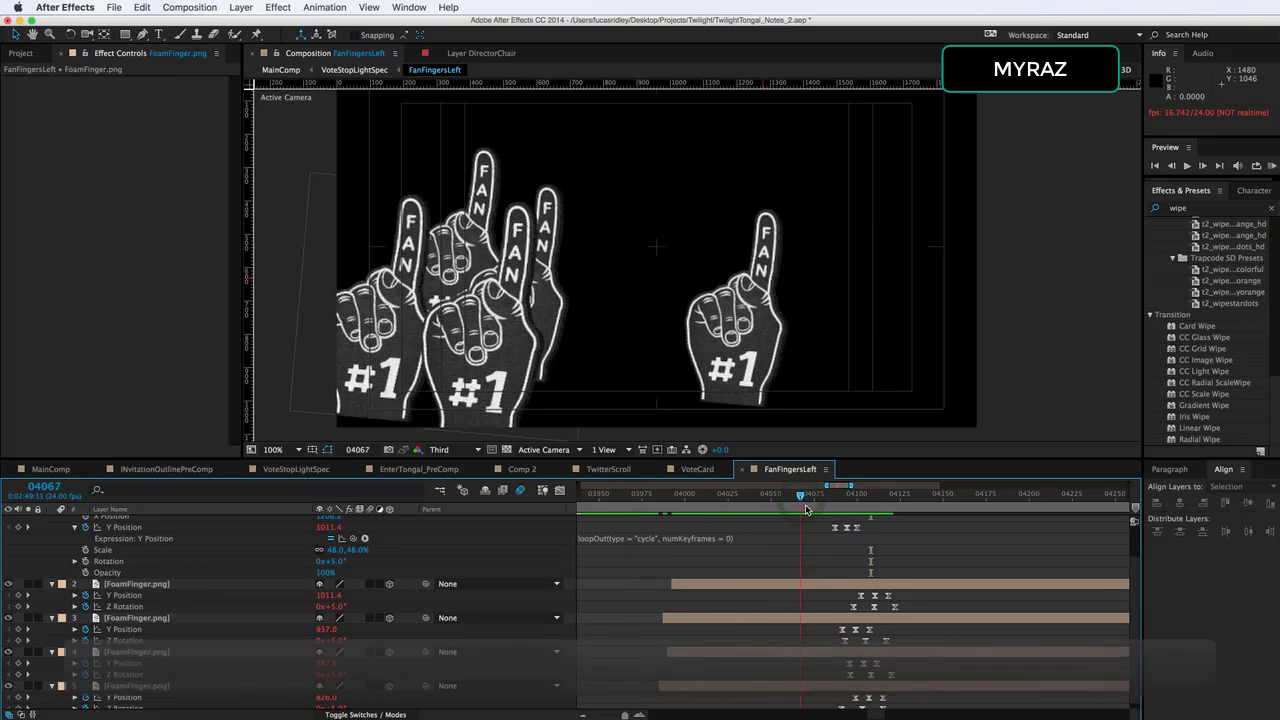
pyautogui.press('space')
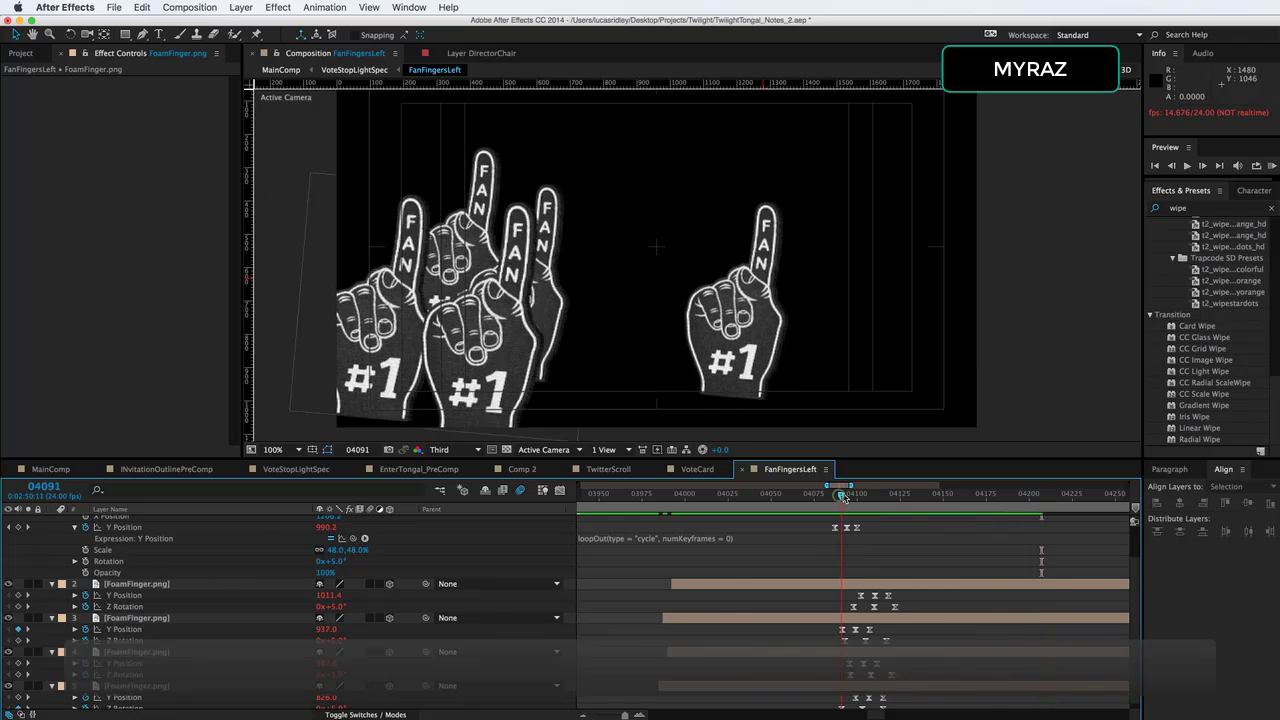
# Copy the second layer's three Z Rotation keyframes to the duplicate foam finger's Rotation at frame 04102 and preview the result.
pyautogui.moveTo(885, 497); pyautogui.dragTo(860, 499)
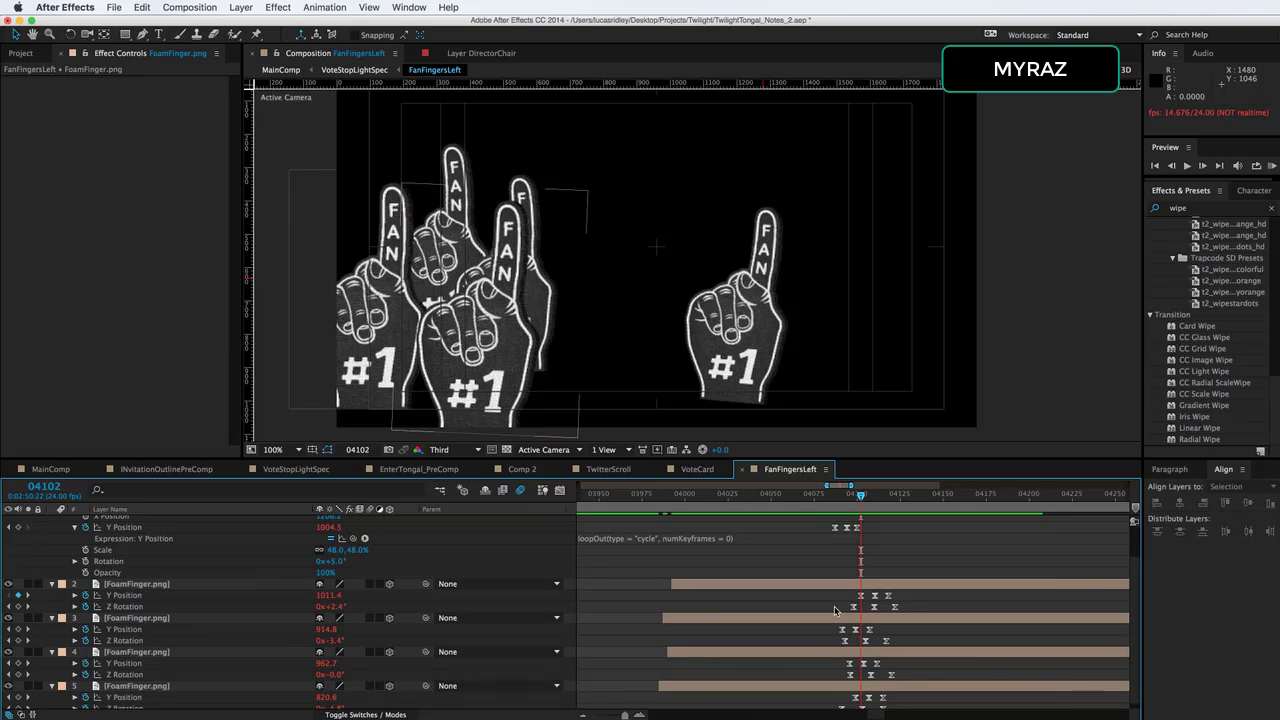
pyautogui.moveTo(836, 608); pyautogui.dragTo(906, 612)
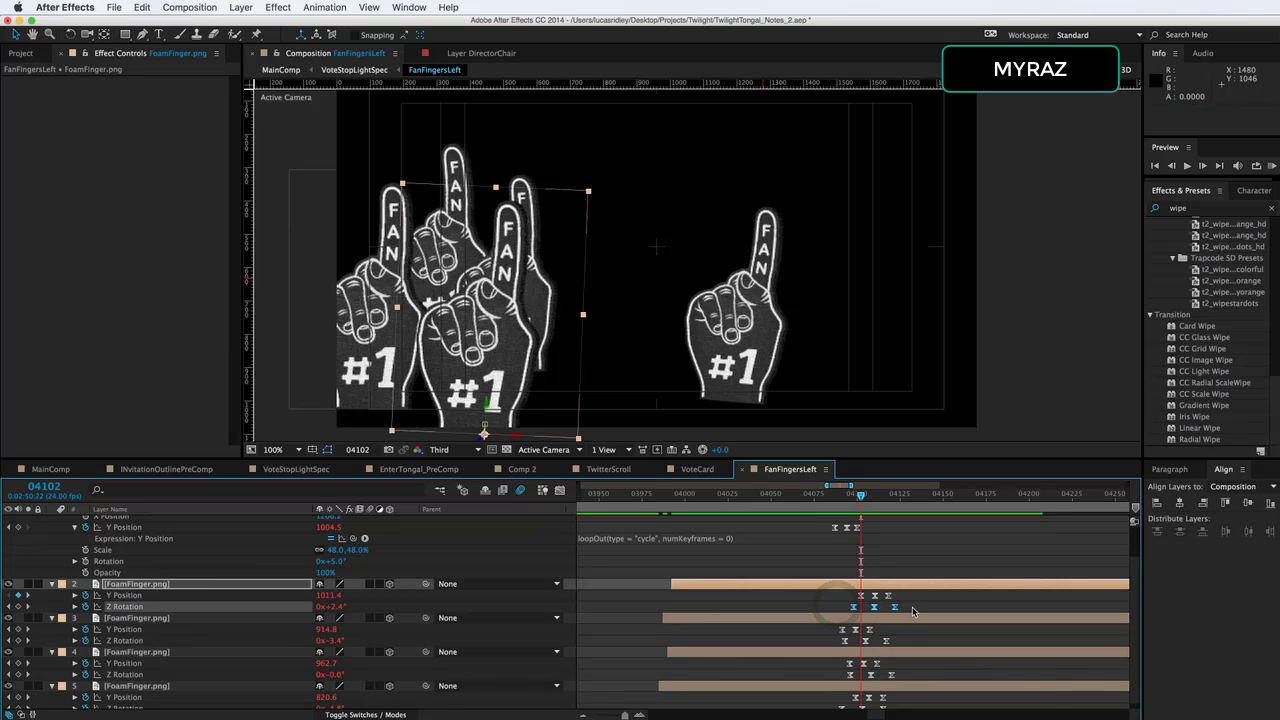
pyautogui.press('super+c')
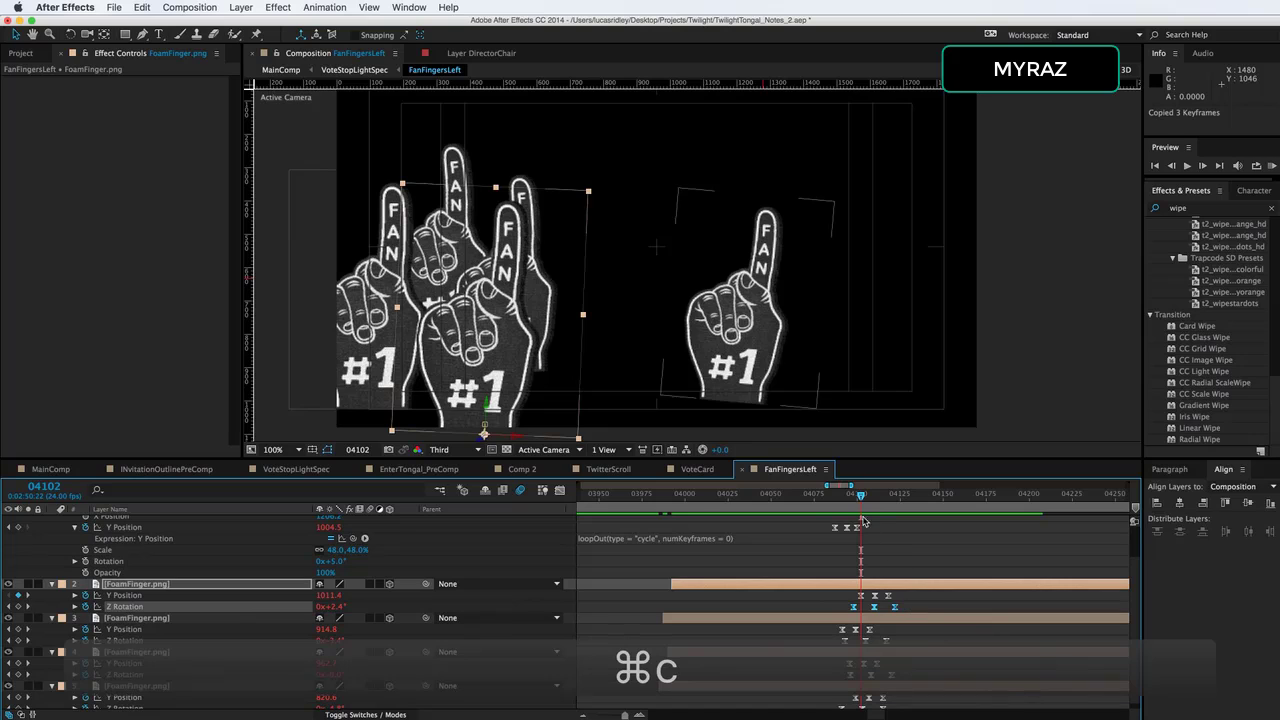
pyautogui.click(205, 563)
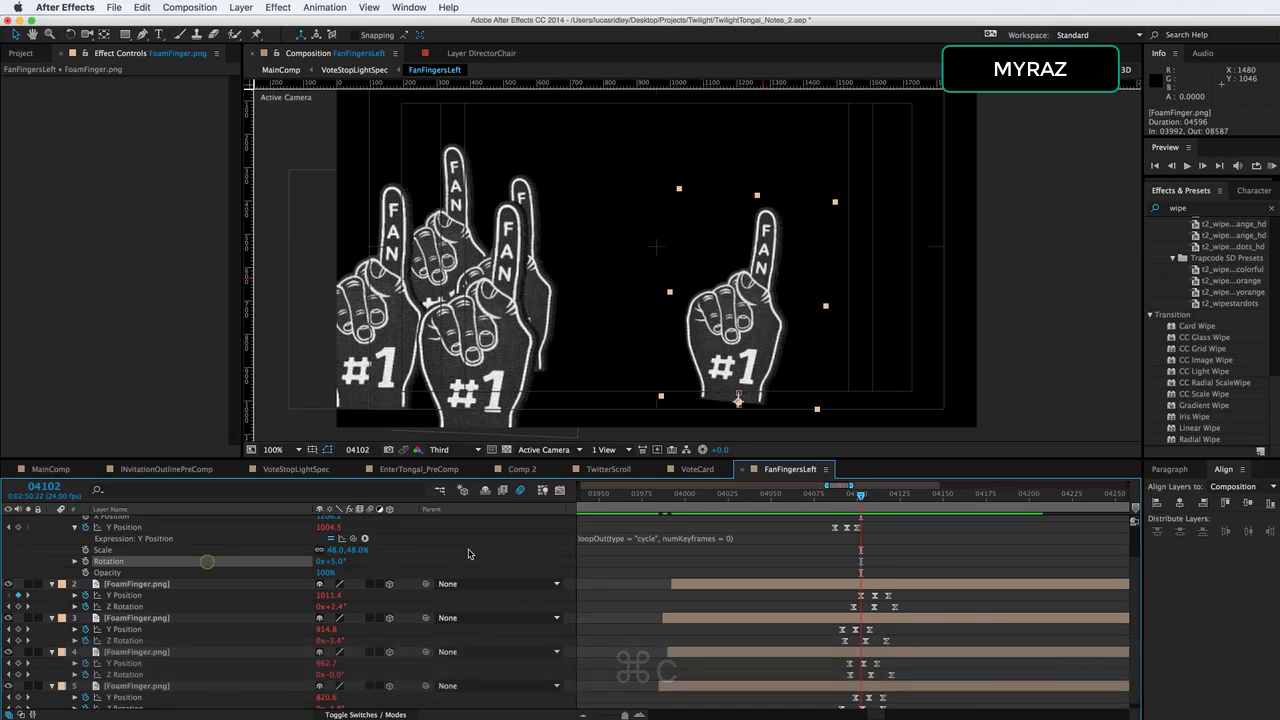
pyautogui.press('super+v')
pyautogui.press('space')
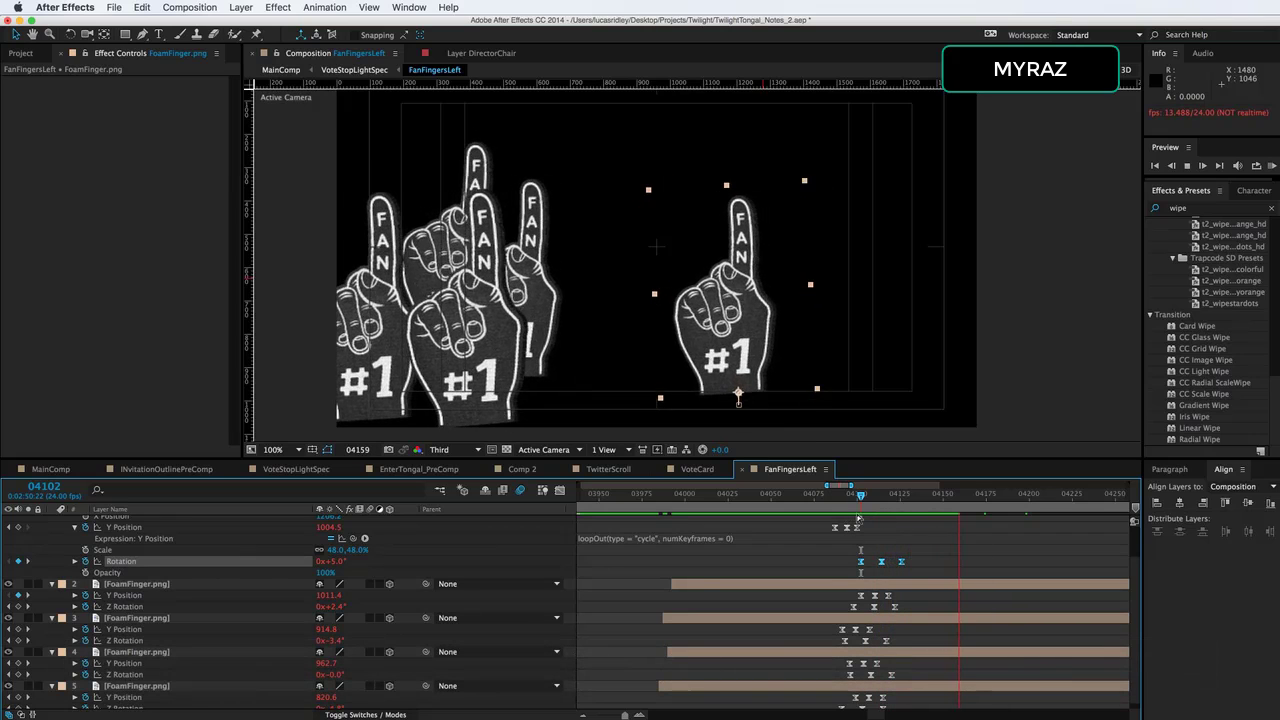
pyautogui.press('space')
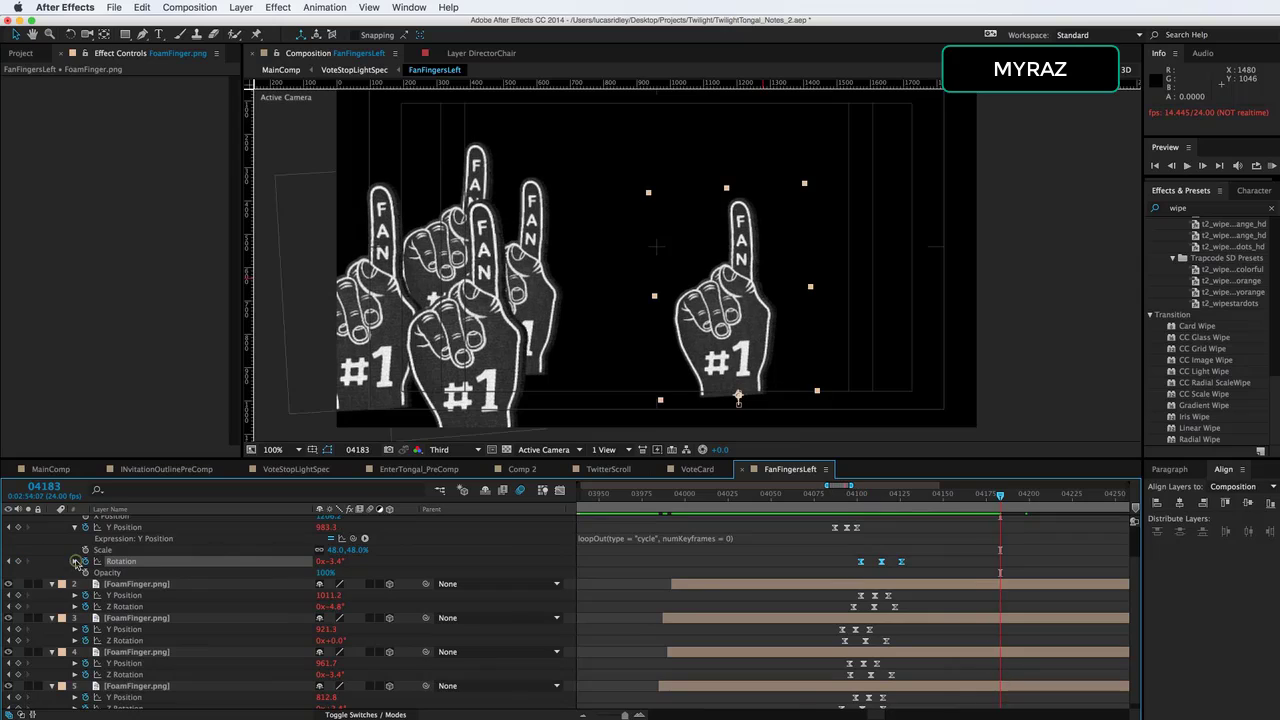
# Reveal the loop expression on the duplicate foam finger's Rotation and preview the combined motion from frame 04091.
pyautogui.click(74, 563)
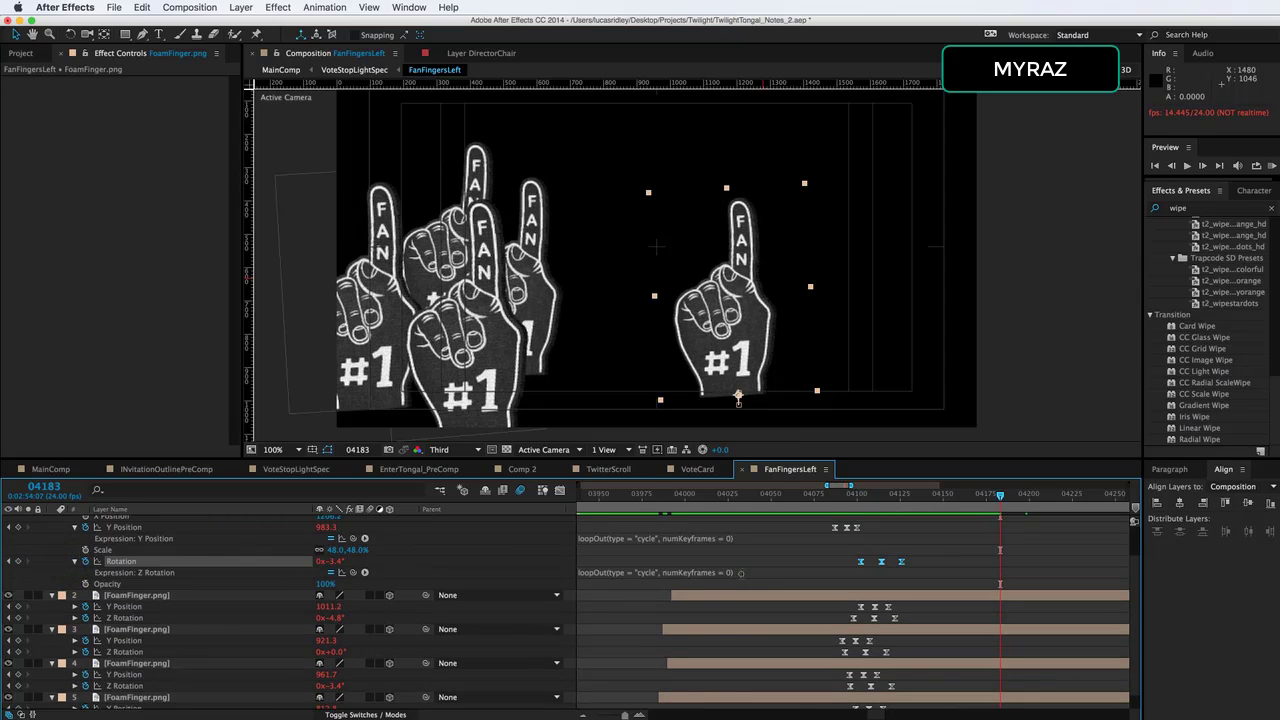
pyautogui.click(740, 572)
pyautogui.click(687, 555)
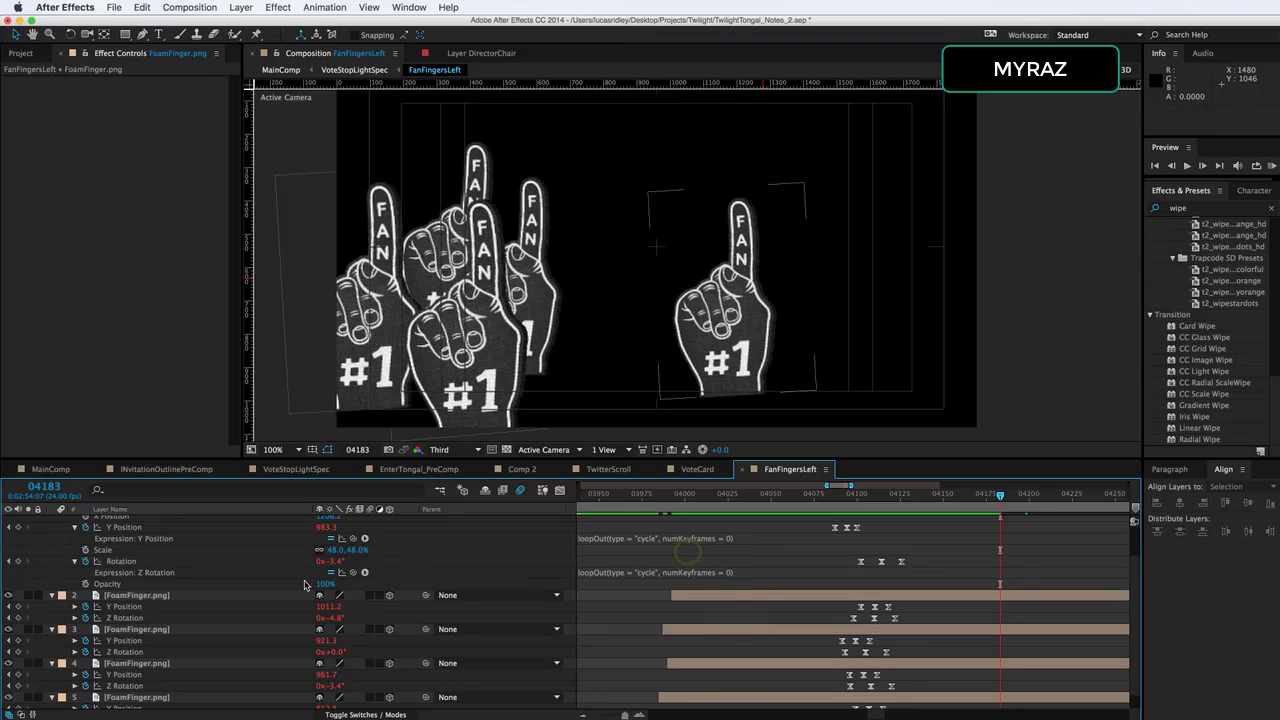
pyautogui.click(848, 497)
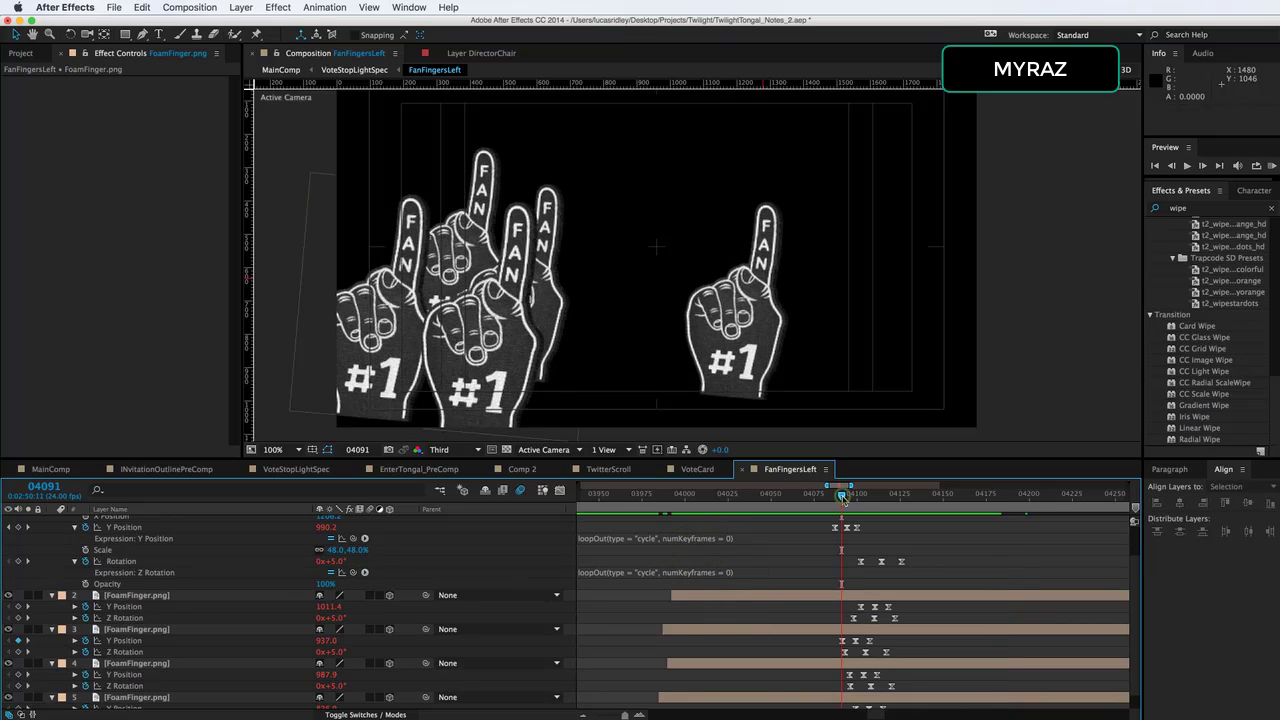
pyautogui.press('space')
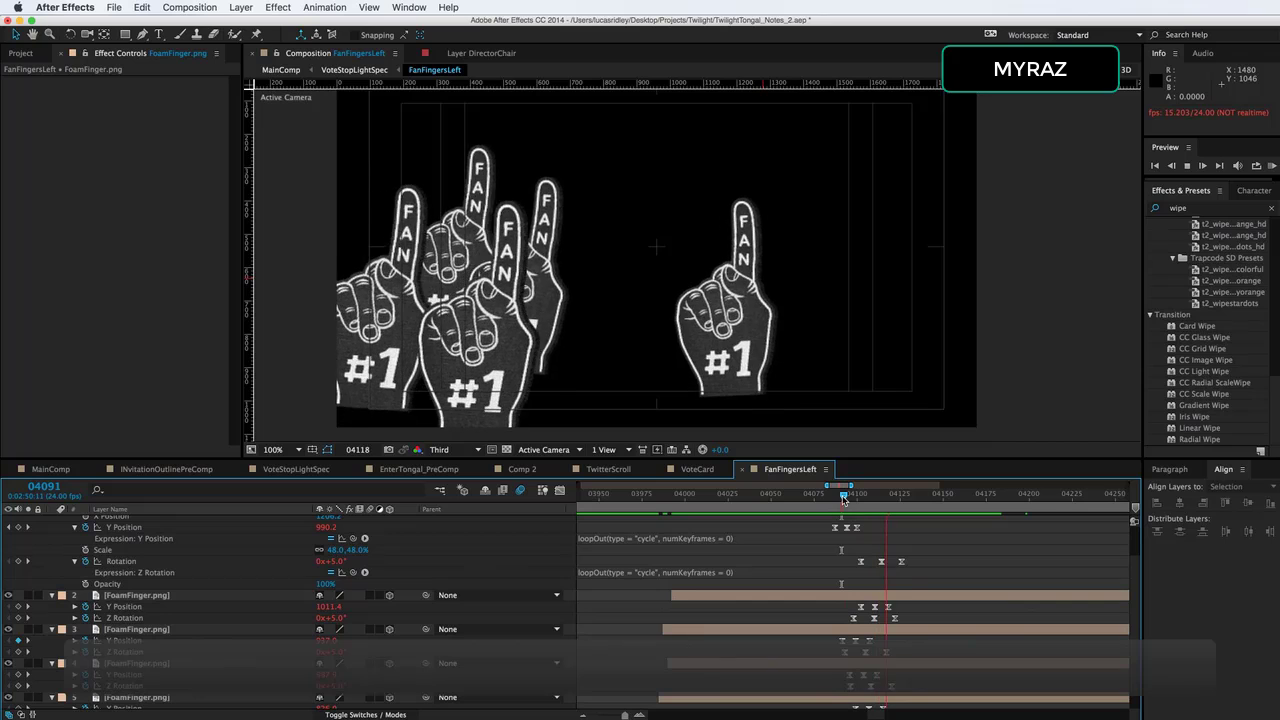